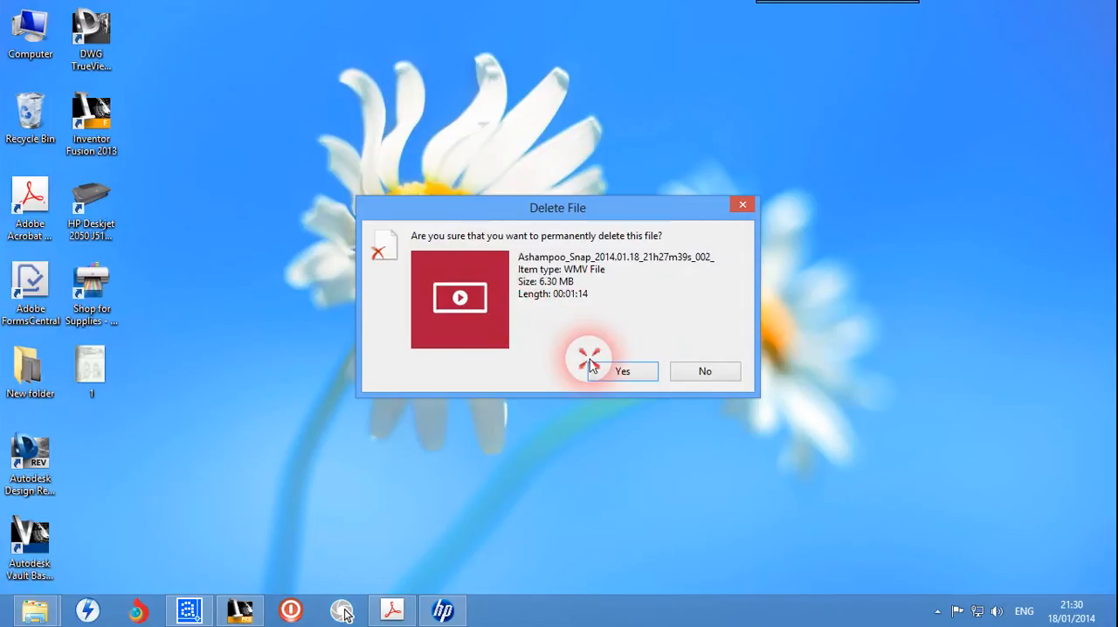
# Step: Confirm the permanent deletion of the Ashampoo_Snap WMV video file and refresh the desktop
pyautogui.click(594, 370)
pyautogui.rightClick(411, 305)
pyautogui.click(459, 348)
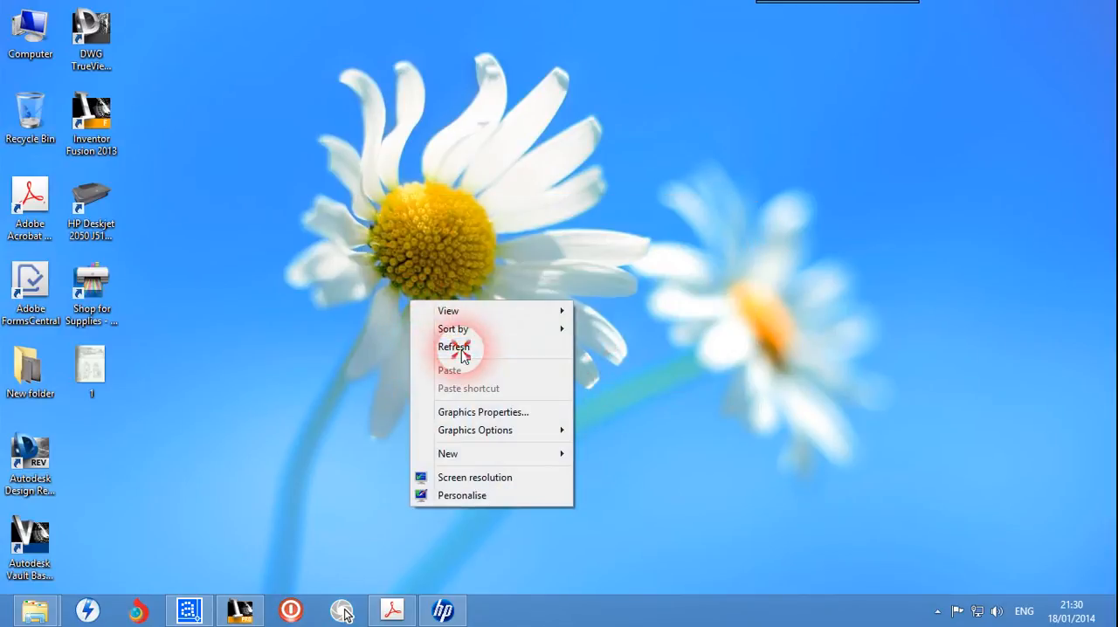
# Step: Switch to AutoCAD 2002 with the empty Drawing1.dwg
pyautogui.click(186, 616)
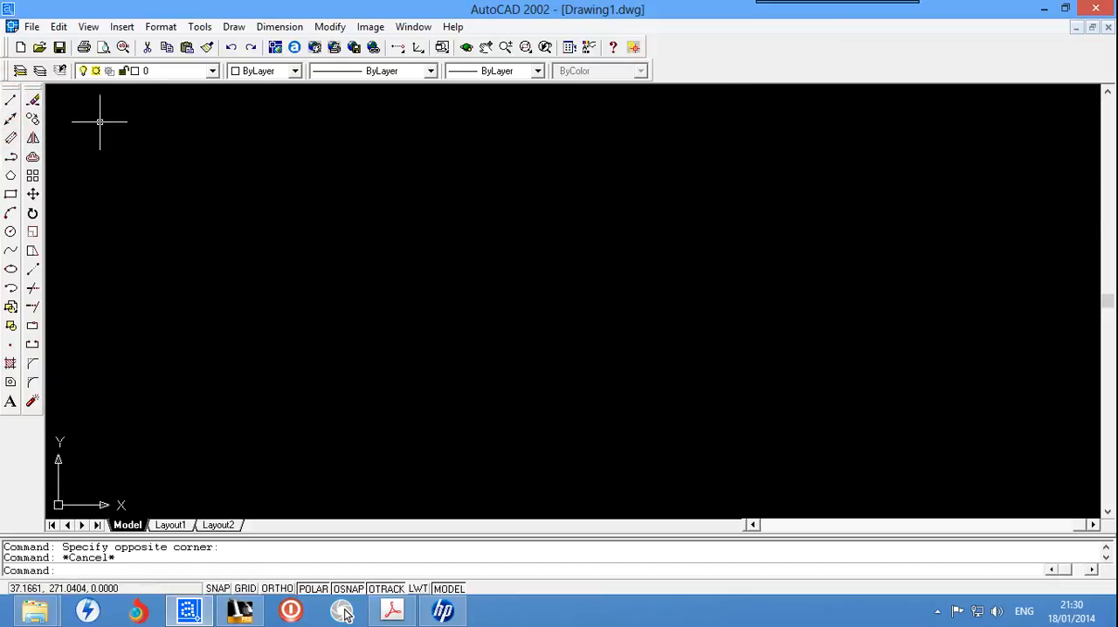
pyautogui.click(70, 112)
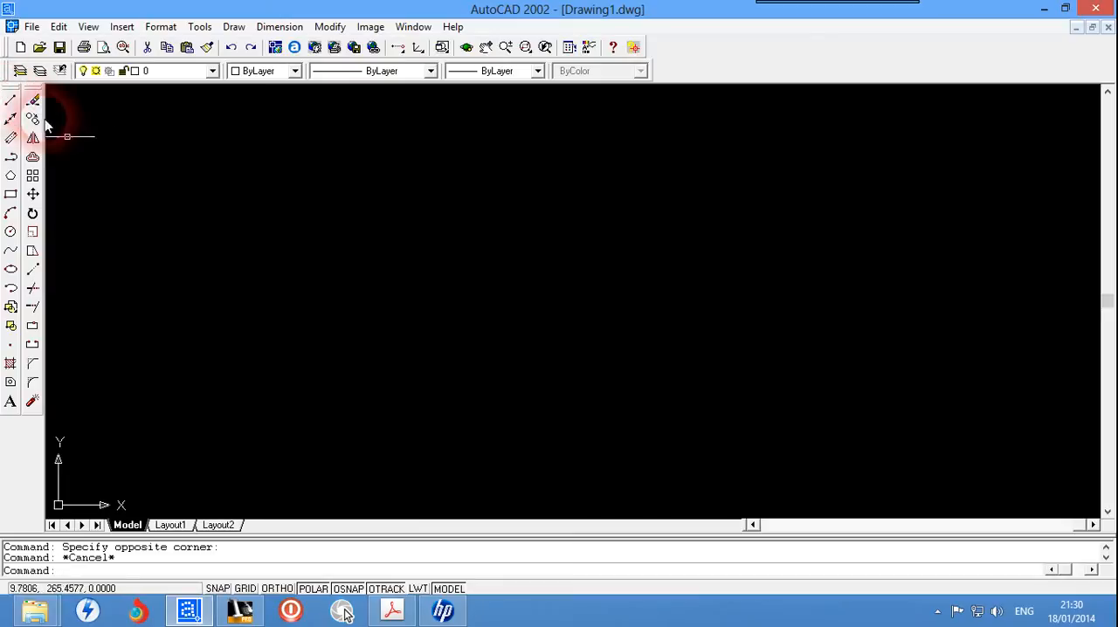
pyautogui.click(112, 112)
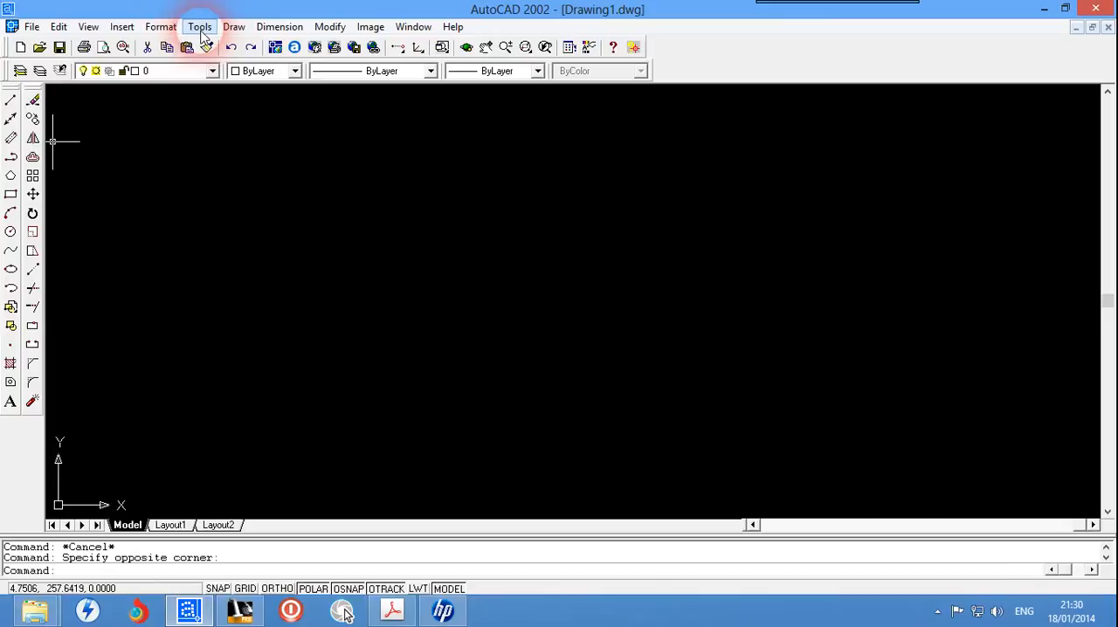
pyautogui.click(32, 26)
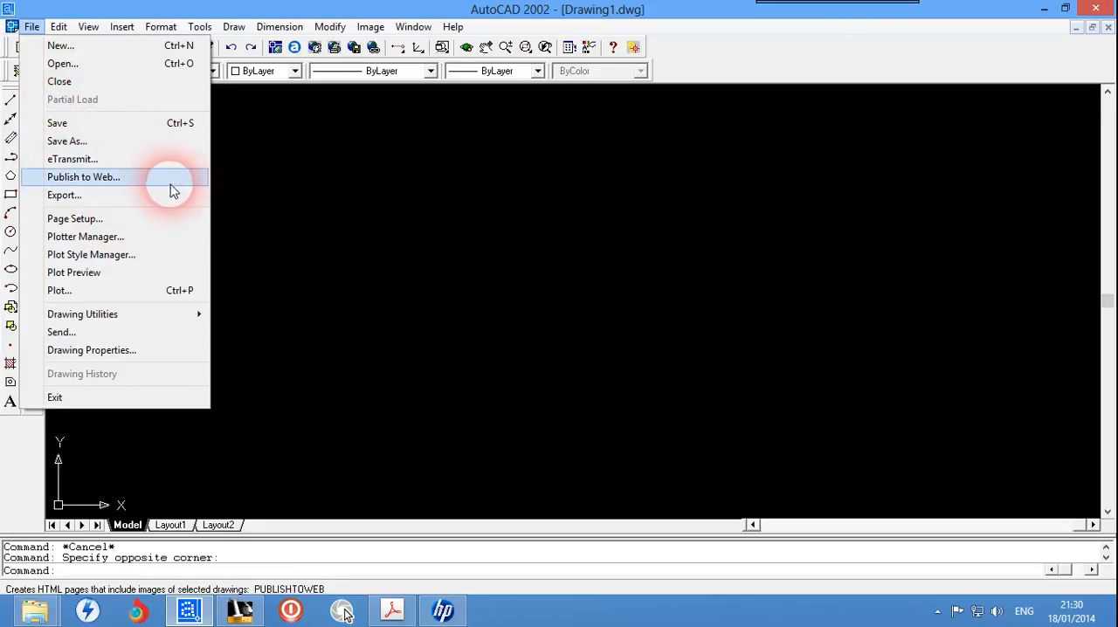
pyautogui.moveTo(61, 29)
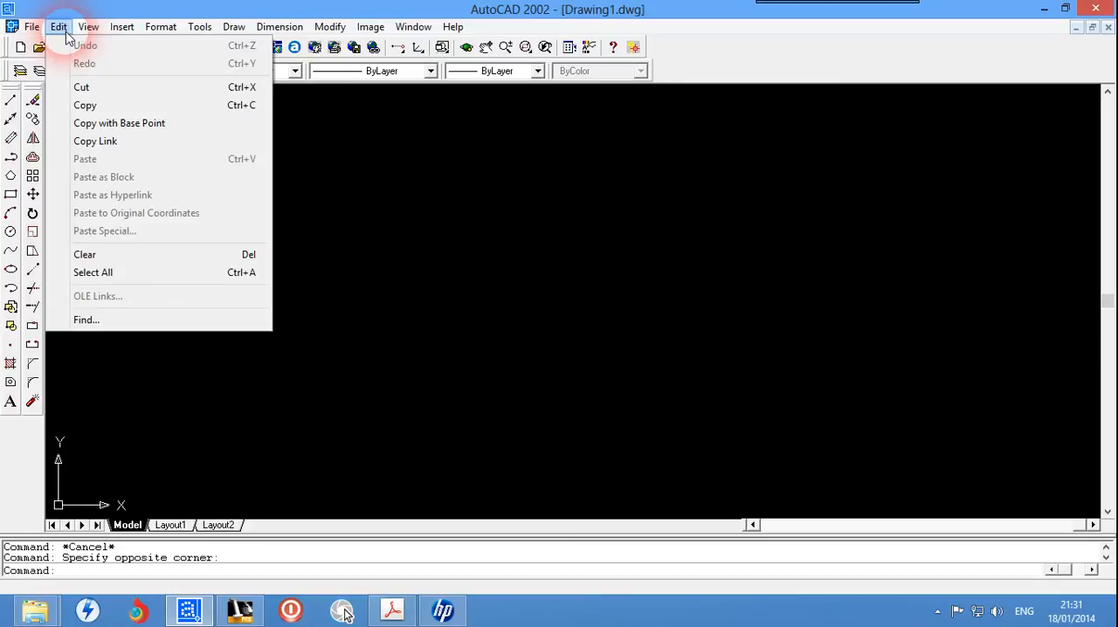
pyautogui.click(84, 33)
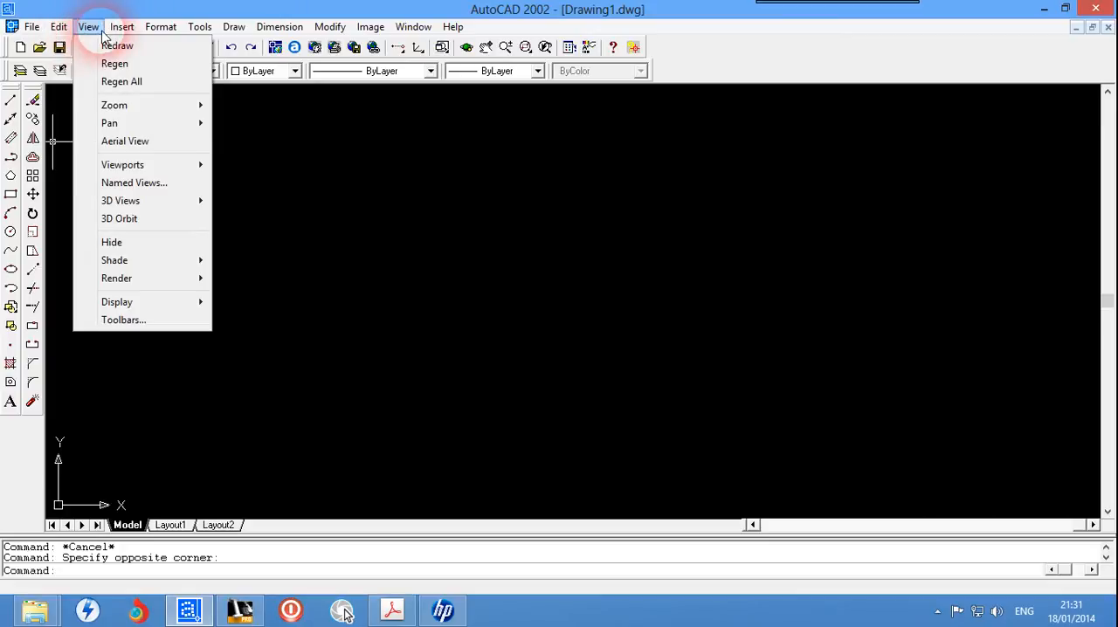
pyautogui.click(198, 27)
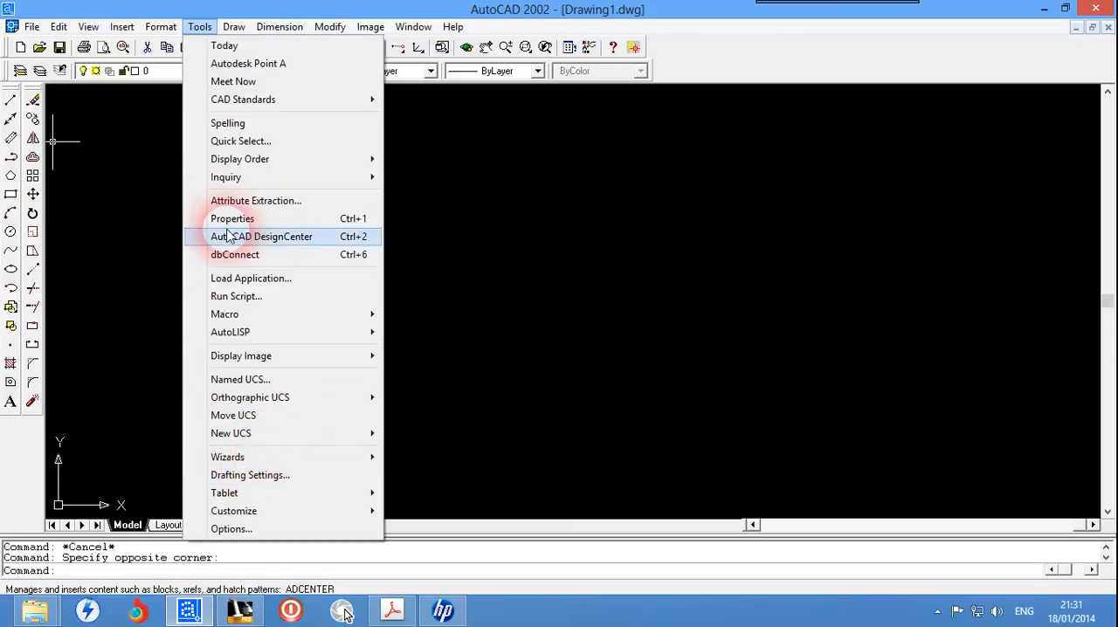
pyautogui.moveTo(234, 30)
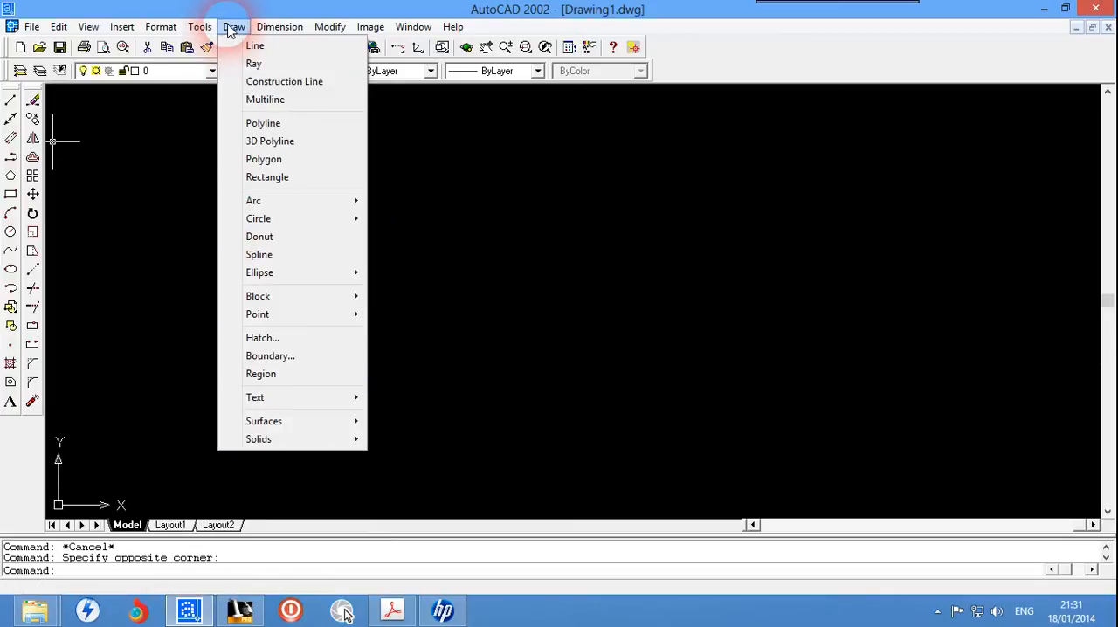
pyautogui.moveTo(270, 31)
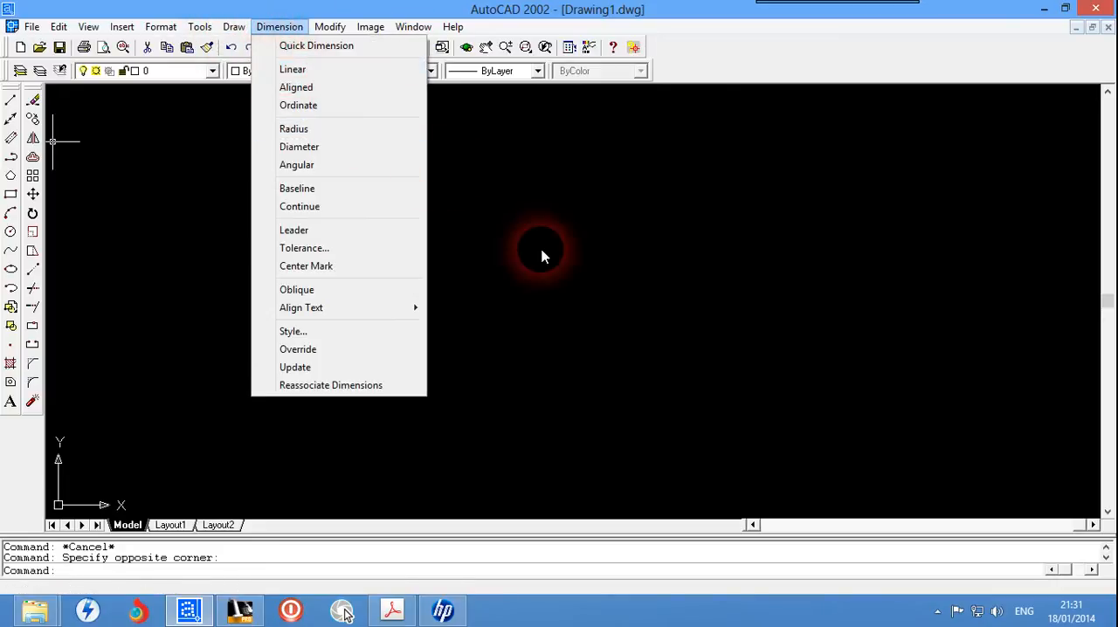
pyautogui.click(541, 255)
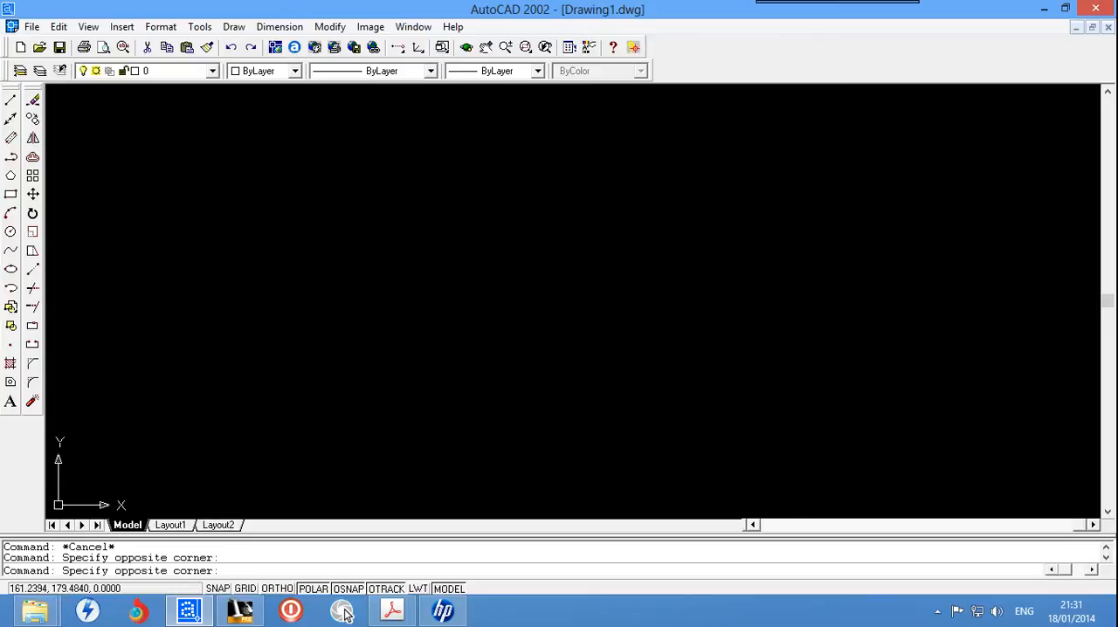
# Step: Draw a single horizontal line about 182 units long in the middle of the drawing area
pyautogui.click(12, 103)
pyautogui.click(354, 293)
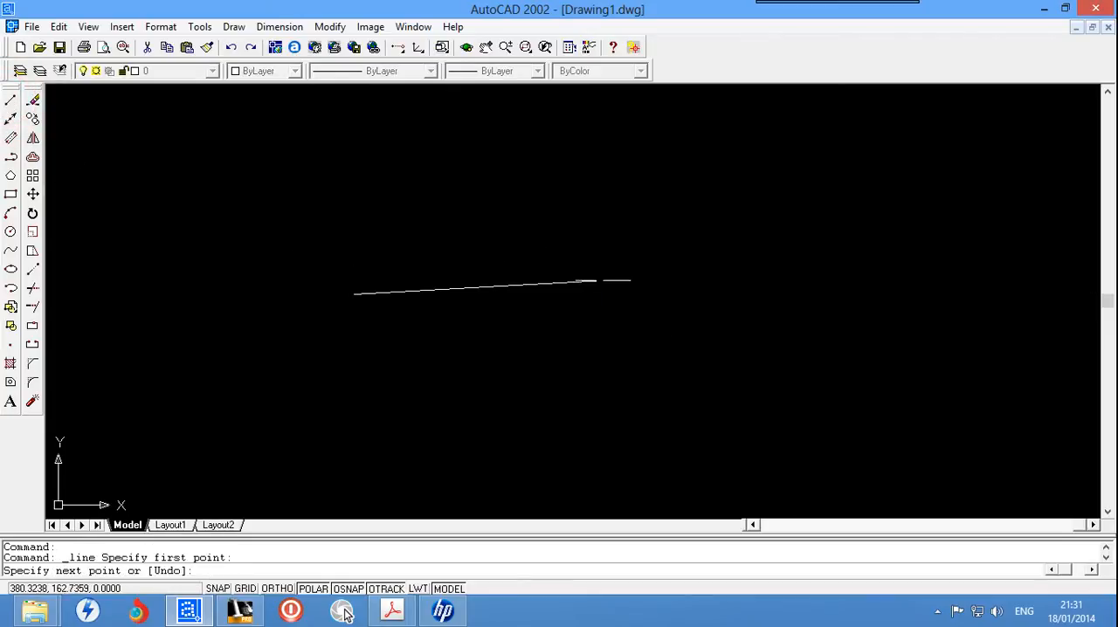
pyautogui.click(620, 294)
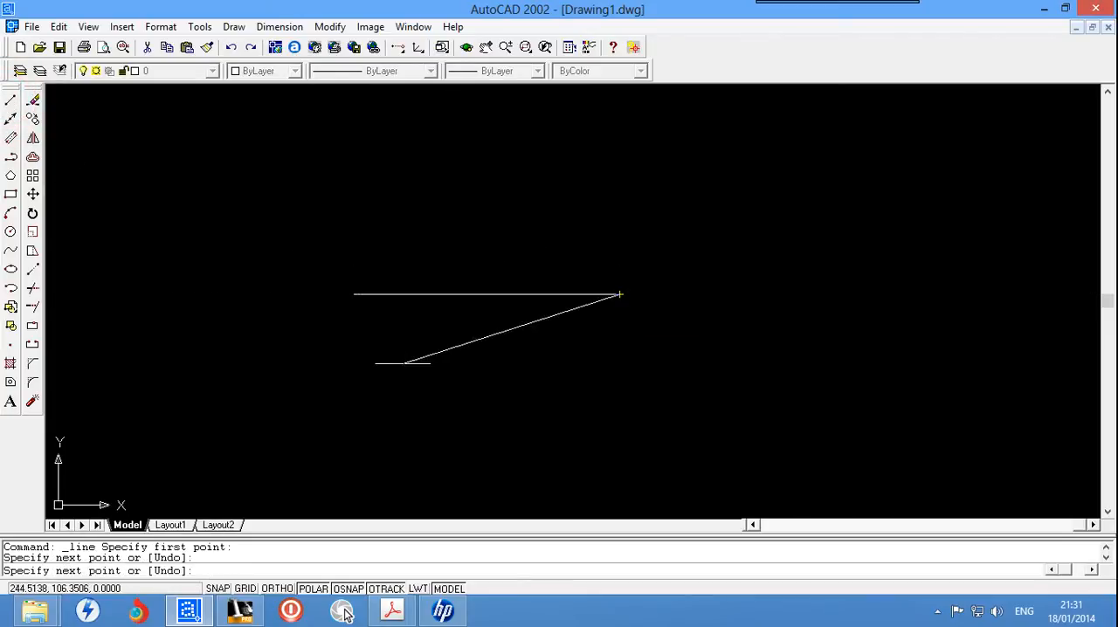
pyautogui.press('Escape')
# Step: Add a linear dimension between the line's two endpoints, placed above the line
pyautogui.click(334, 47)
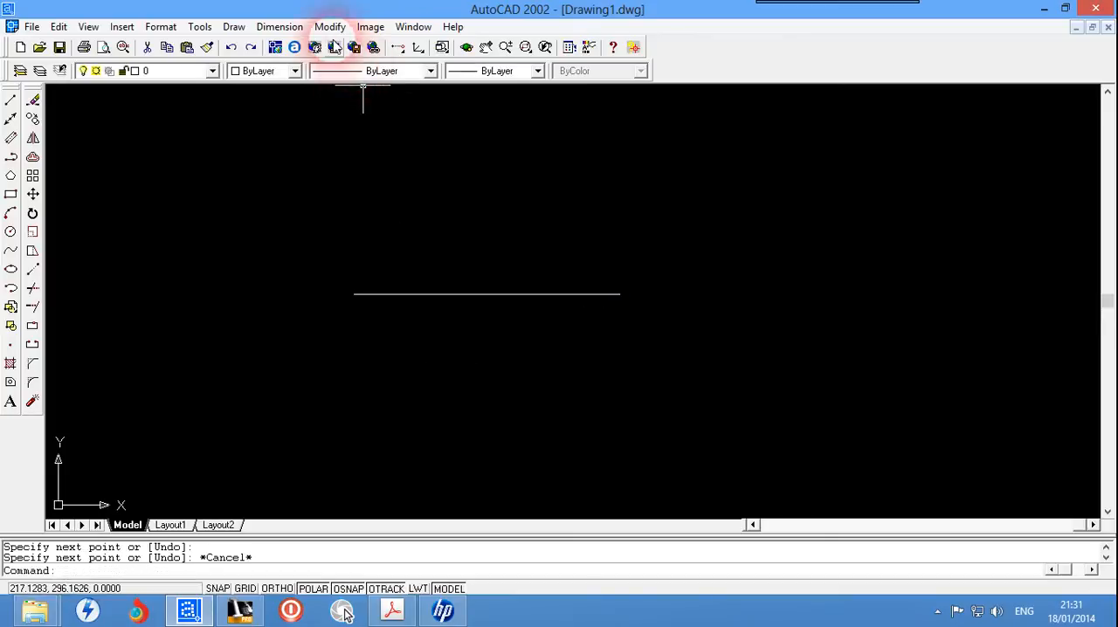
pyautogui.click(279, 27)
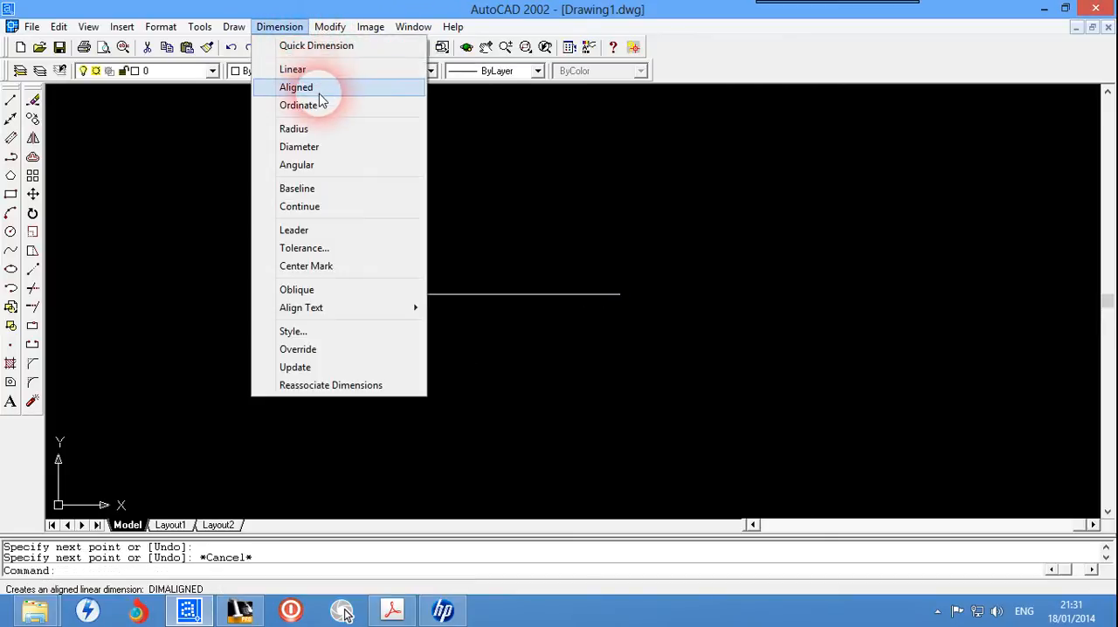
pyautogui.click(293, 69)
pyautogui.click(354, 294)
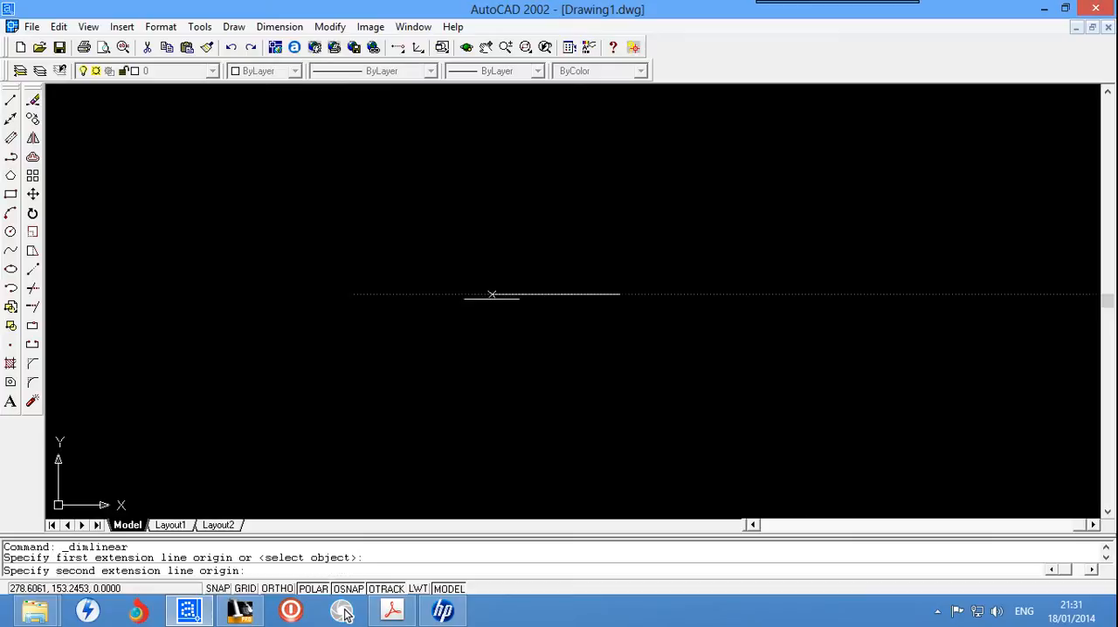
pyautogui.click(619, 295)
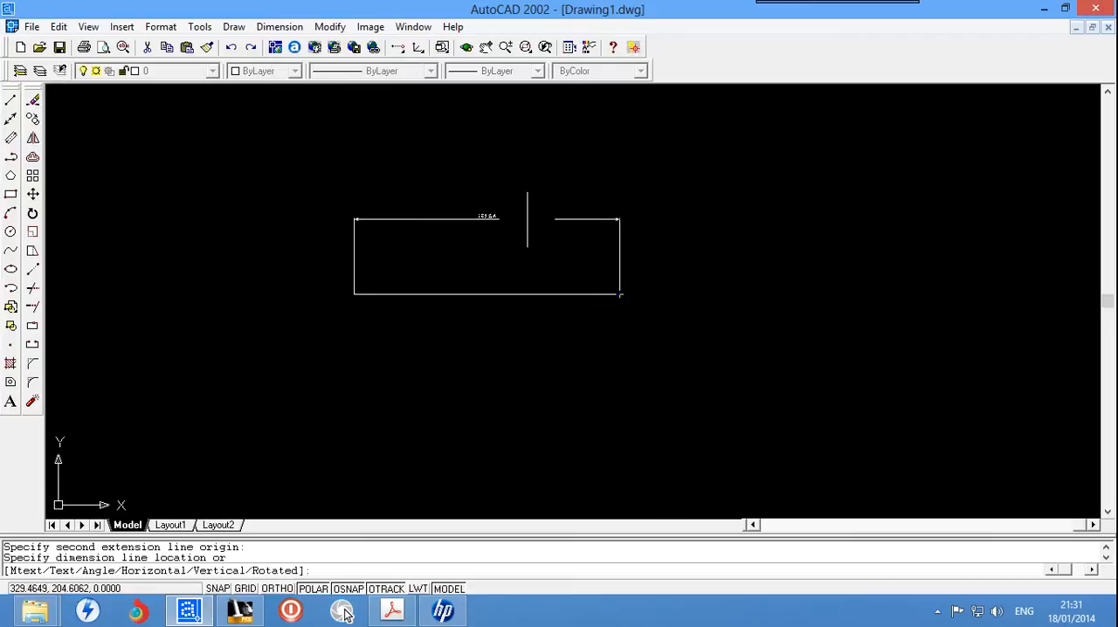
pyautogui.click(527, 218)
# Step: Erase the horizontal line together with its linear dimension
pyautogui.scroll(5, 436, 229)
pyautogui.scroll(-5, 460, 176)
pyautogui.click(601, 176)
pyautogui.click(317, 333)
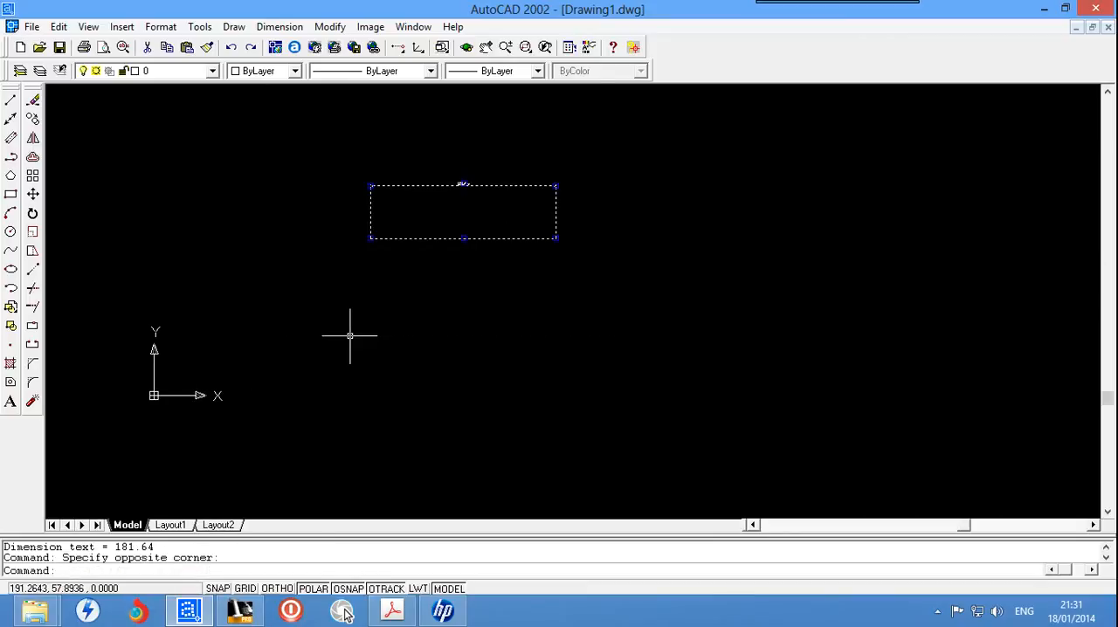
pyautogui.press('Delete')
pyautogui.scroll(2, 349, 335)
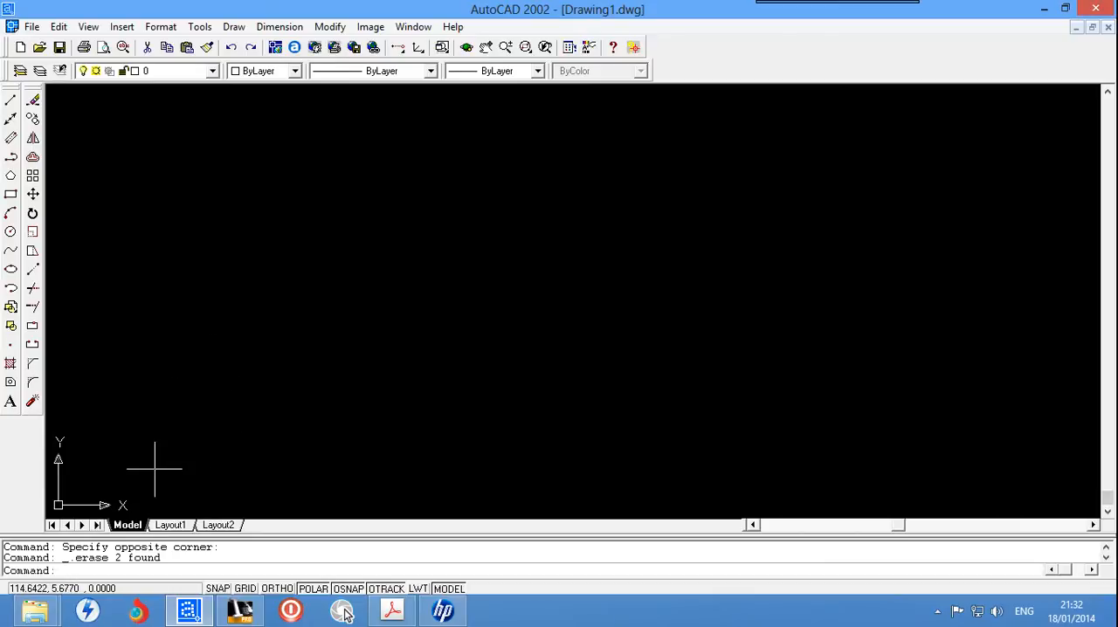
pyautogui.click(171, 572)
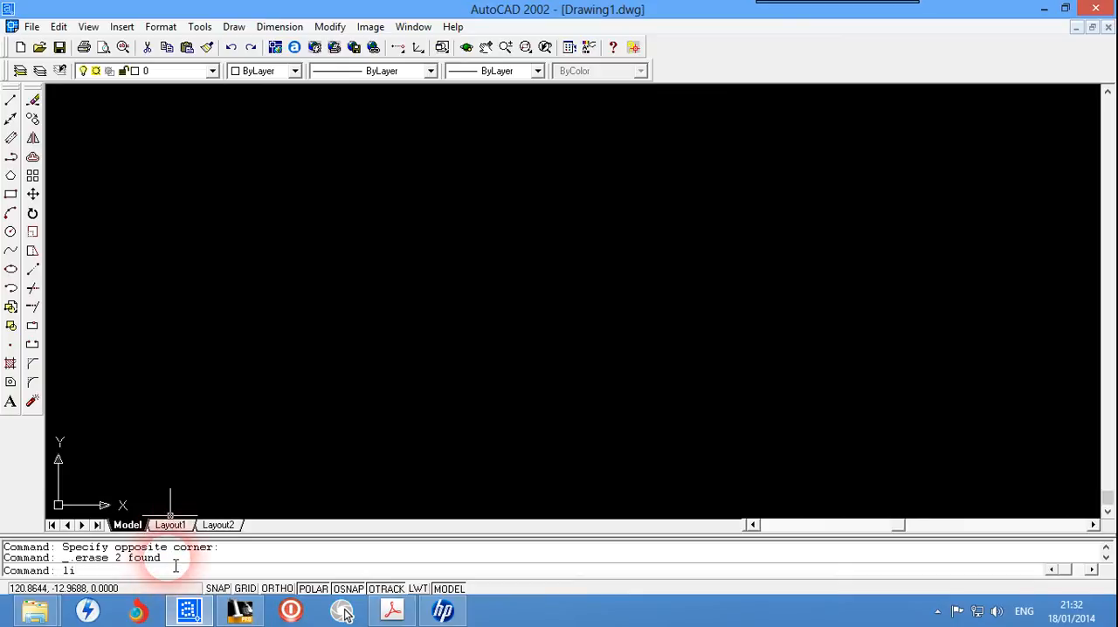
pyautogui.write('line')
pyautogui.press('Return')
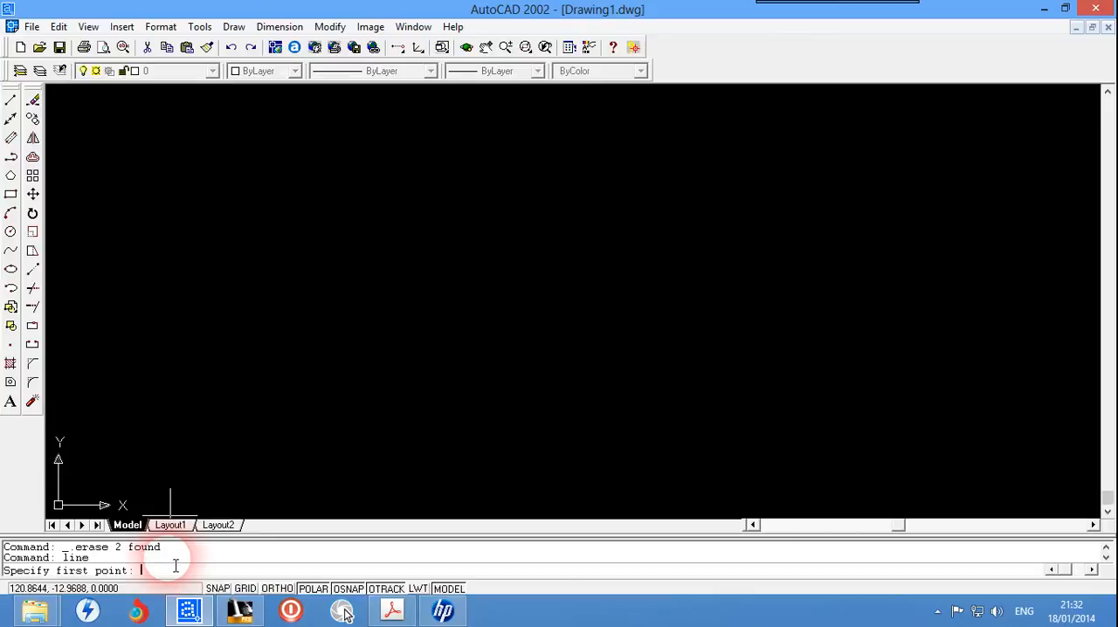
pyautogui.click(228, 279)
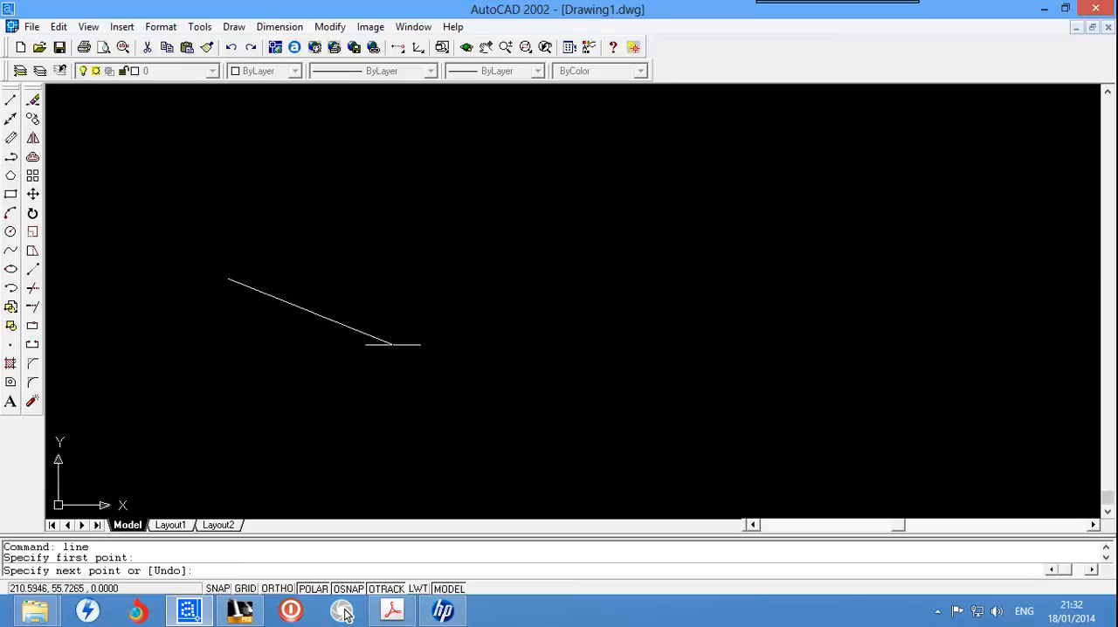
pyautogui.press('Escape')
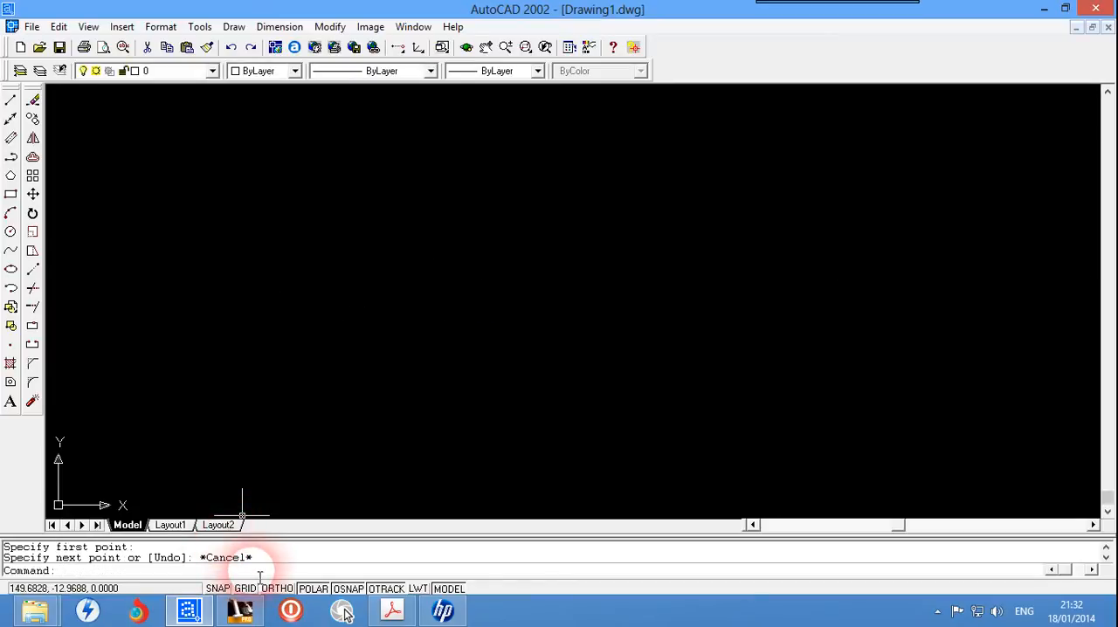
pyautogui.write('circle')
pyautogui.press('Return')
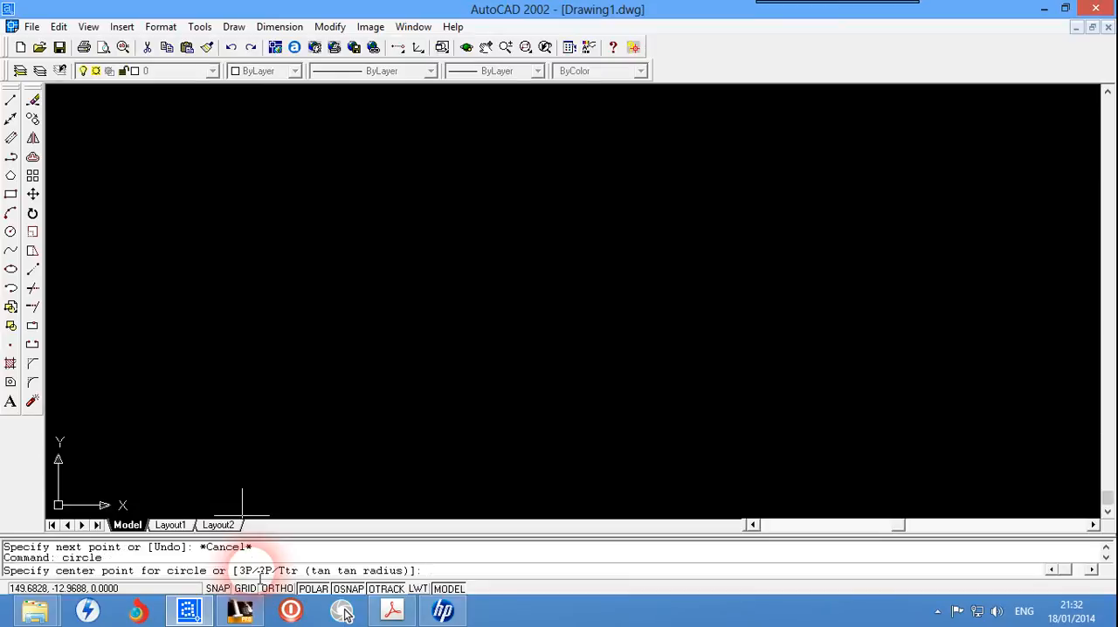
pyautogui.click(398, 251)
pyautogui.press('Escape')
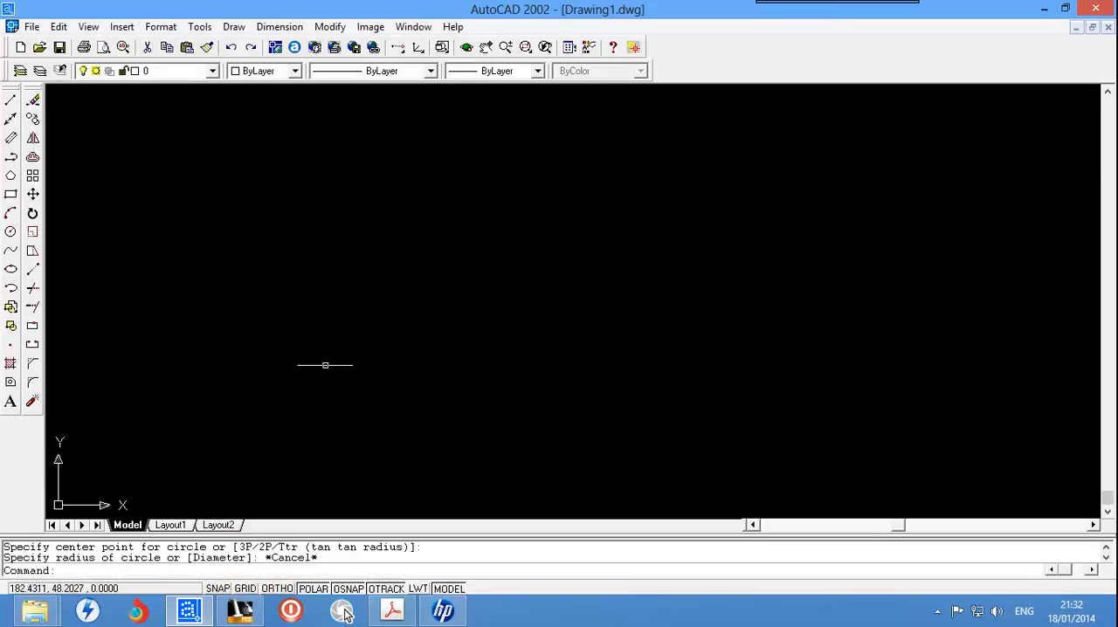
# Step: Start a line from a point in the upper part of the drawing area and turn Ortho mode on
pyautogui.click(297, 563)
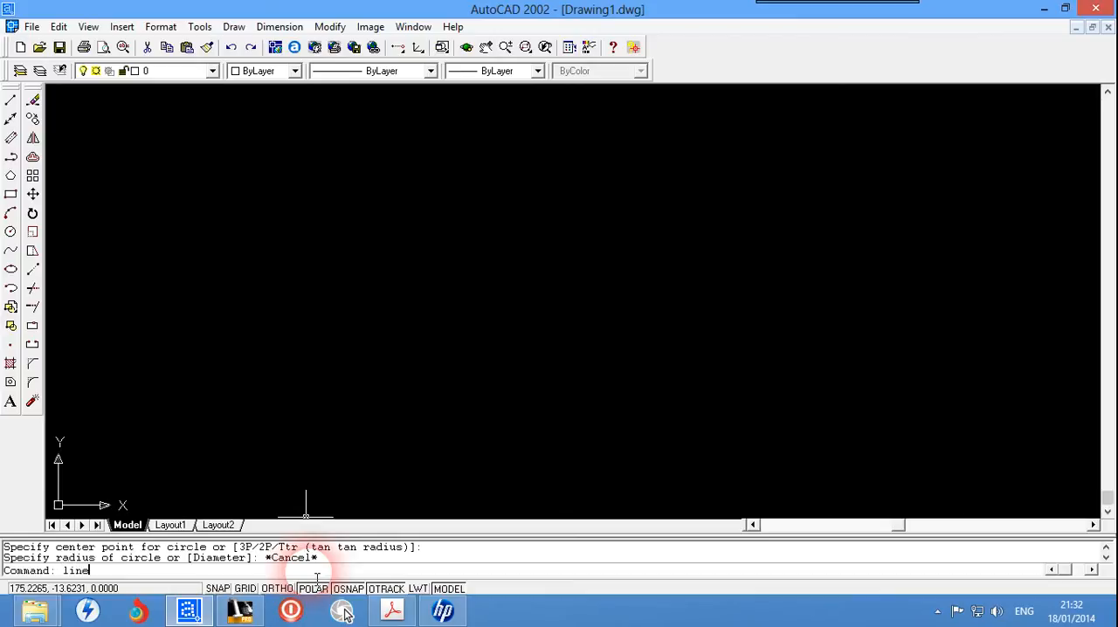
pyautogui.press('Return')
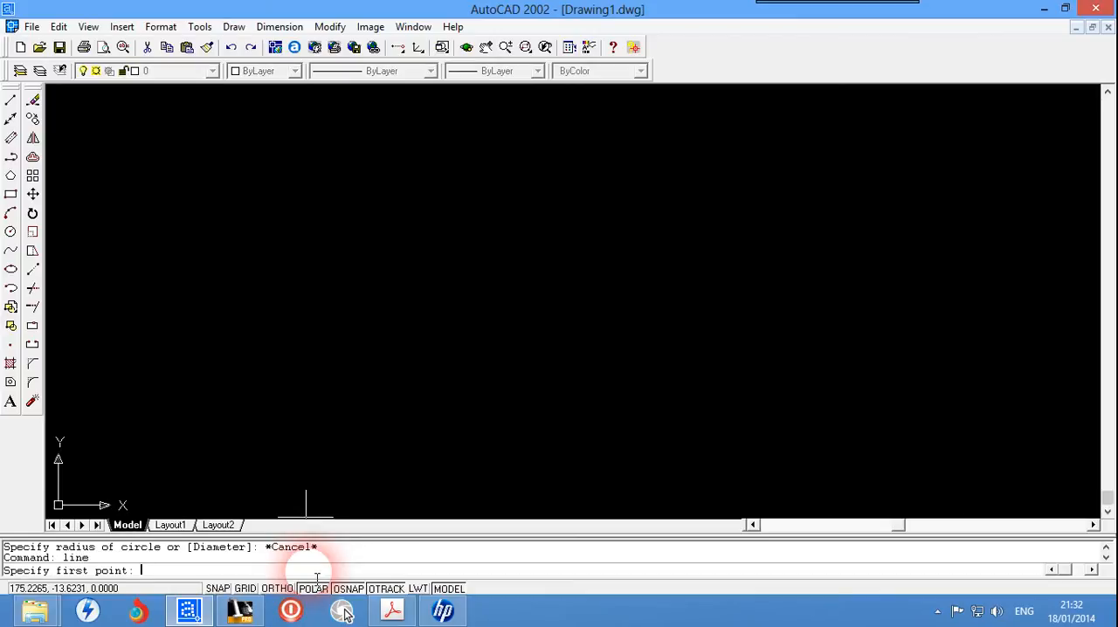
pyautogui.click(288, 220)
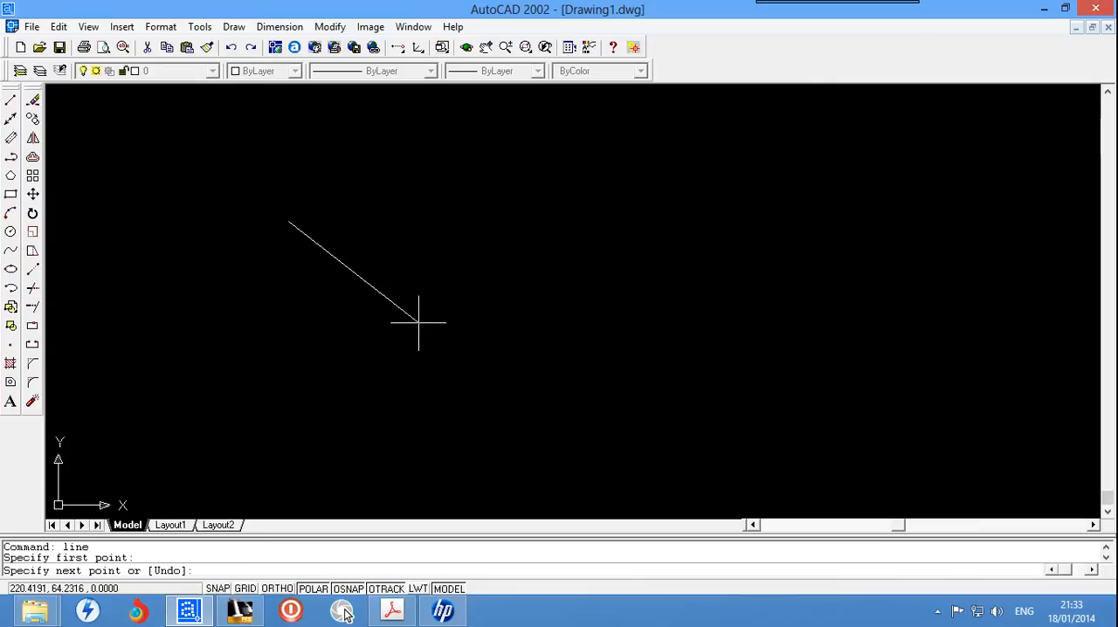
pyautogui.press('F8')
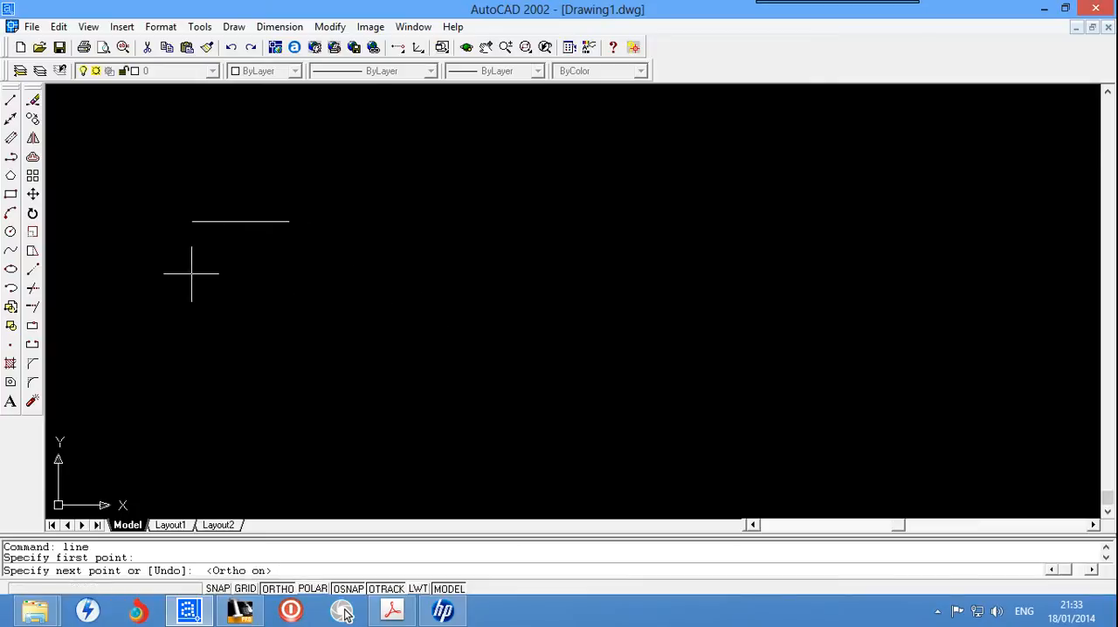
# Step: Toggle Ortho mode off and on repeatedly to compare free and constrained line directions, leave it on, and cancel the line
pyautogui.click(277, 588)
pyautogui.click(277, 588)
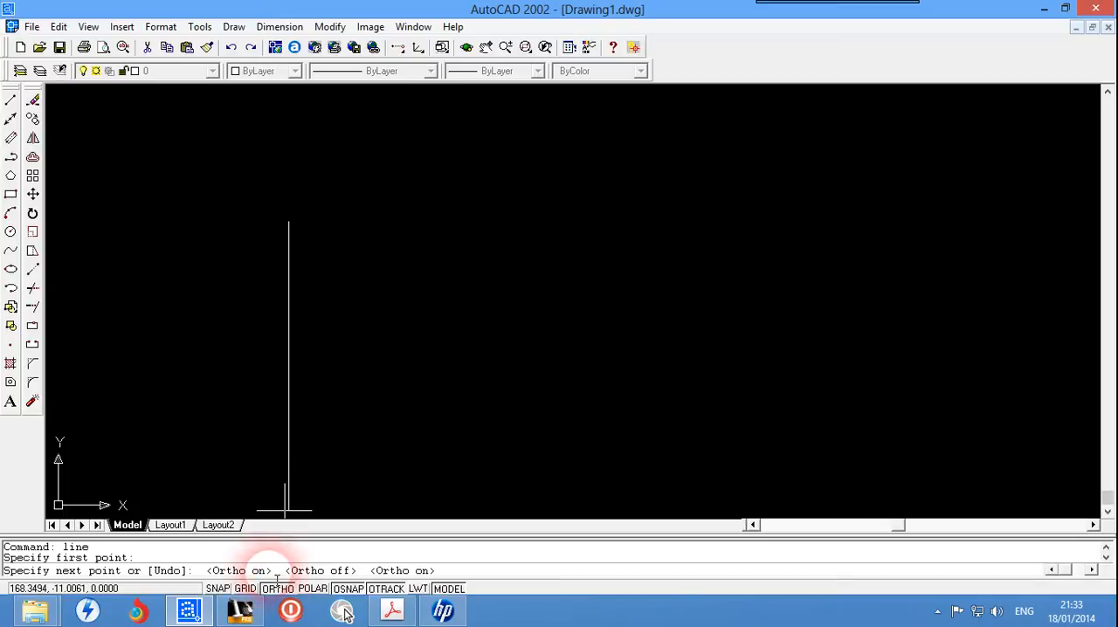
pyautogui.click(280, 590)
pyautogui.click(279, 590)
pyautogui.click(279, 590)
pyautogui.click(279, 590)
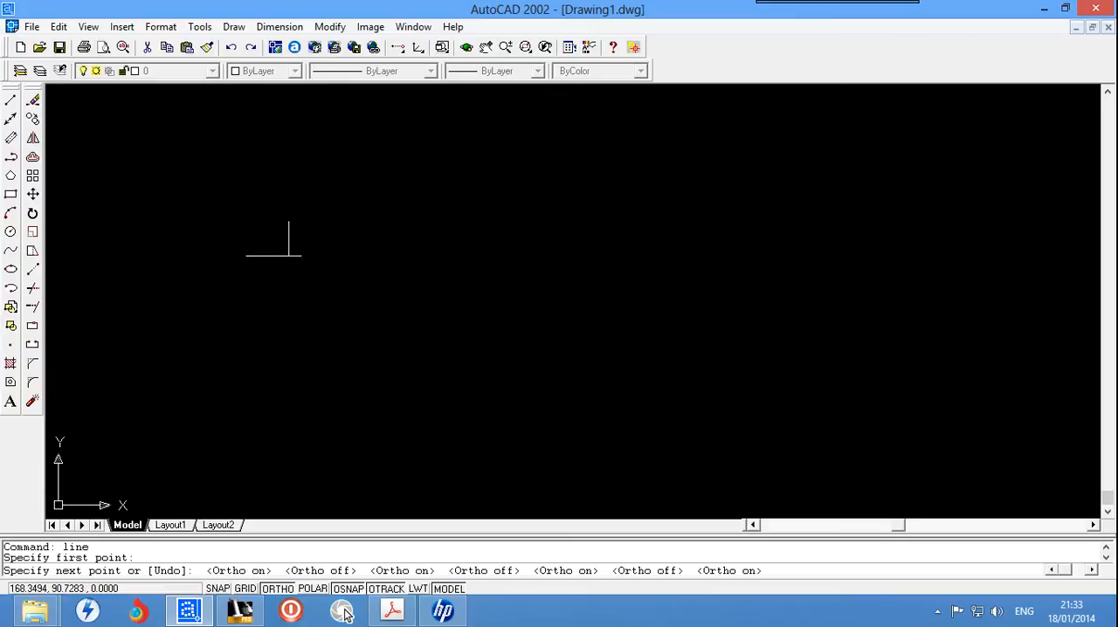
pyautogui.click(278, 589)
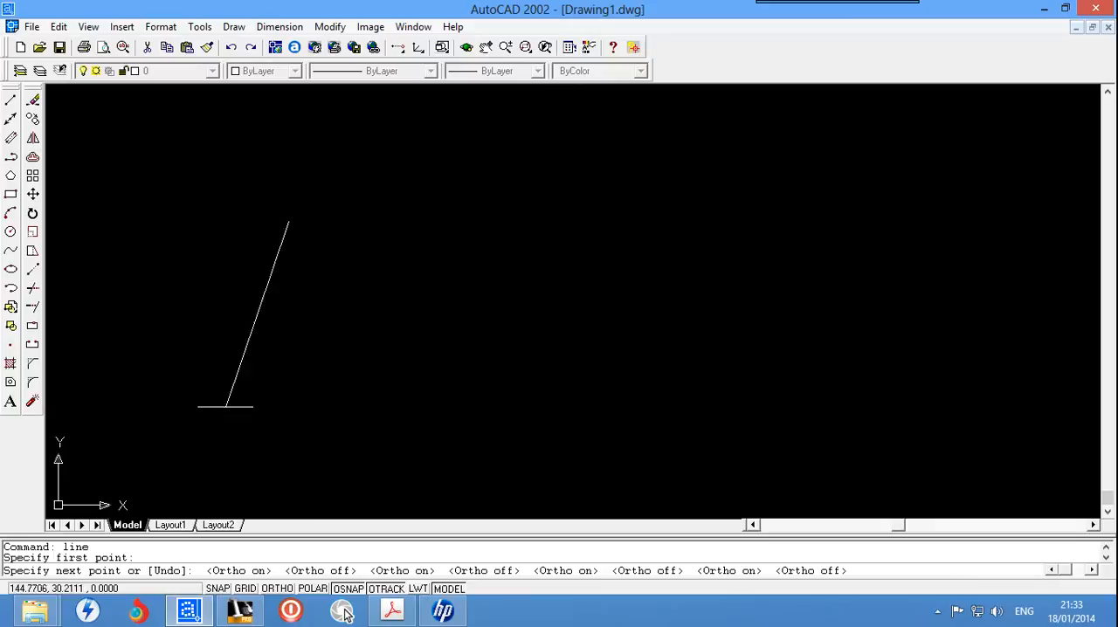
pyautogui.click(278, 589)
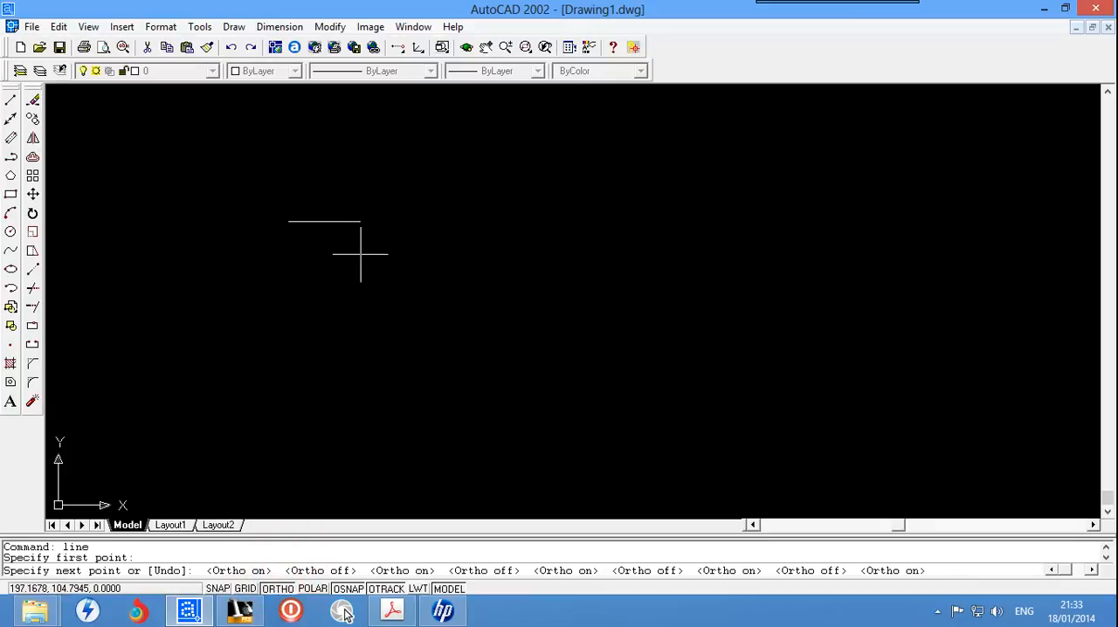
pyautogui.press('Escape')
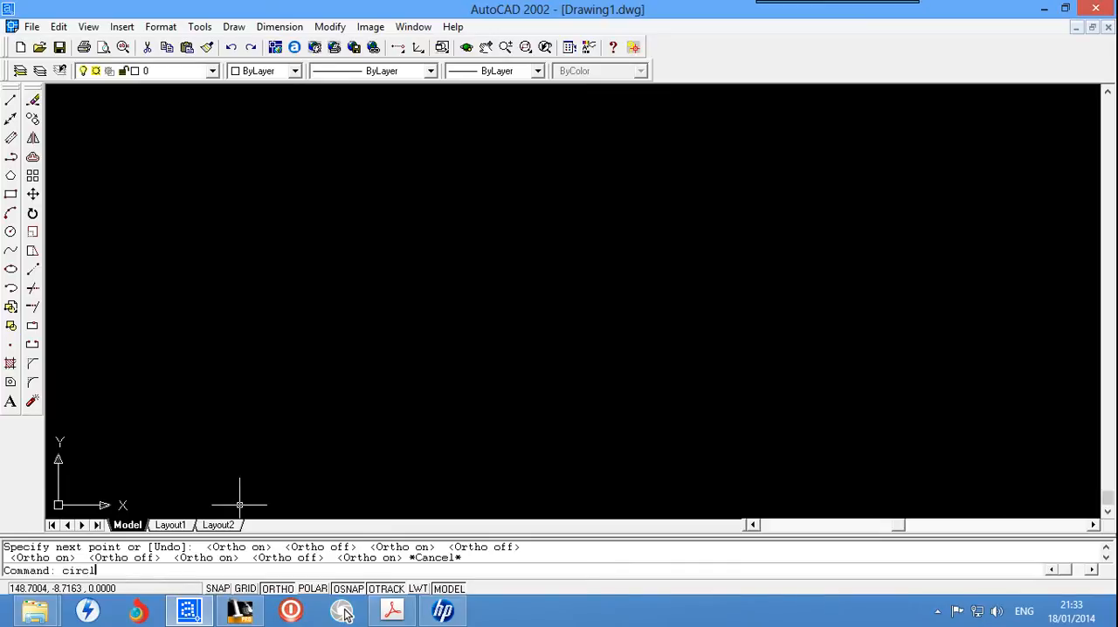
# Step: Draw a circle with a radius of about 62 in the upper part of the drawing area
pyautogui.write('circle')
pyautogui.press('Return')
pyautogui.click(387, 174)
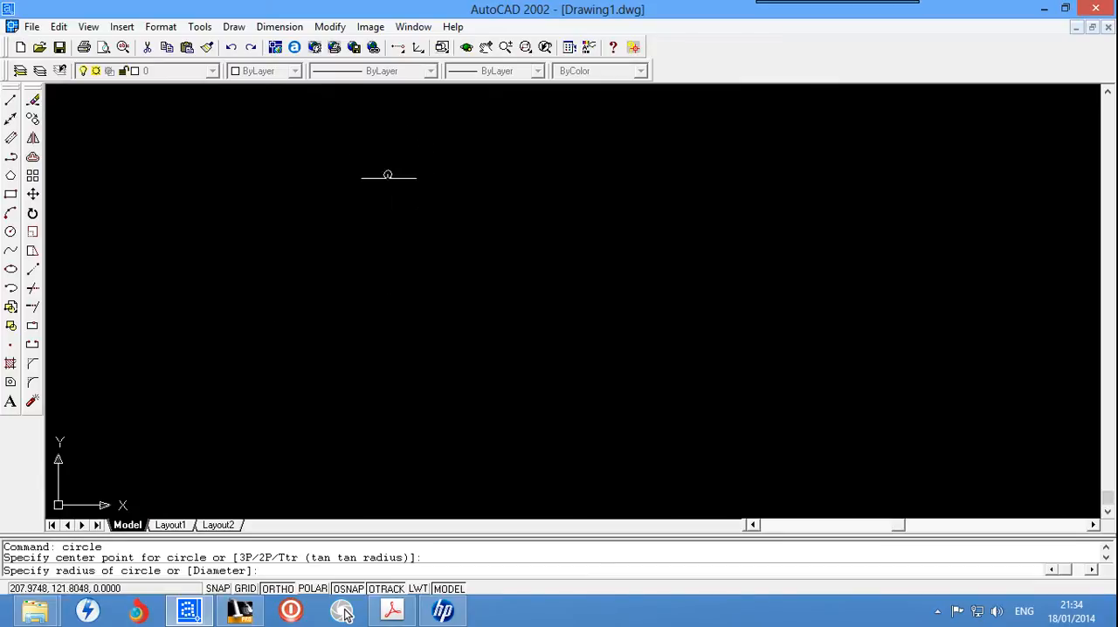
pyautogui.click(263, 329)
pyautogui.scroll(1, 381, 354)
pyautogui.scroll(-4, 387, 312)
pyautogui.scroll(4, 392, 310)
pyautogui.scroll(-2, 375, 159)
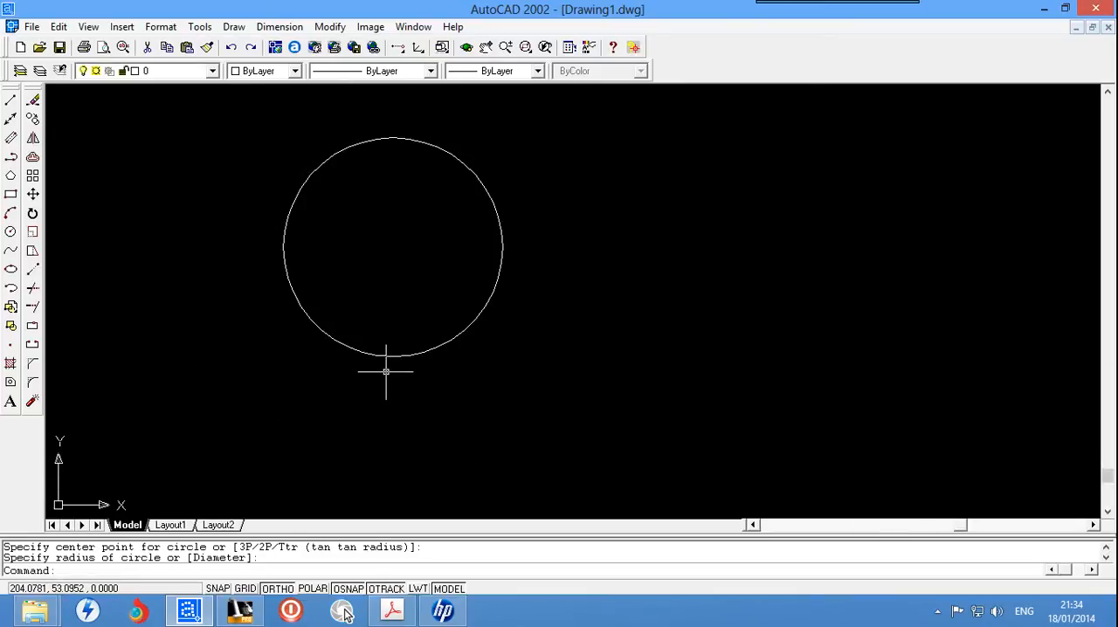
# Step: Erase the freehand circle from the drawing
pyautogui.click(301, 569)
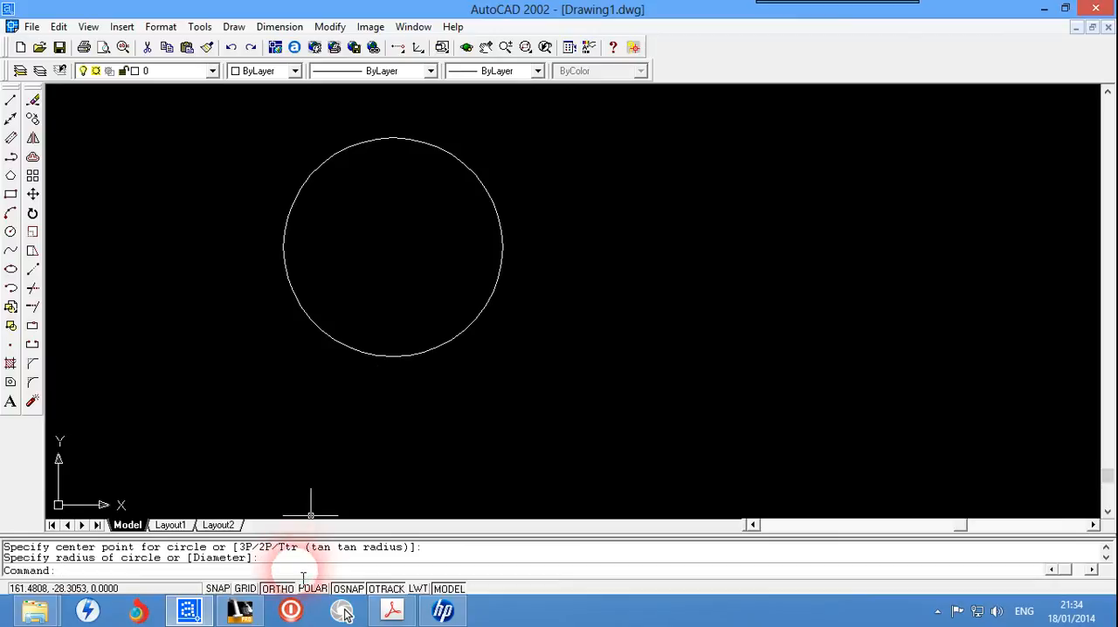
pyautogui.click(629, 168)
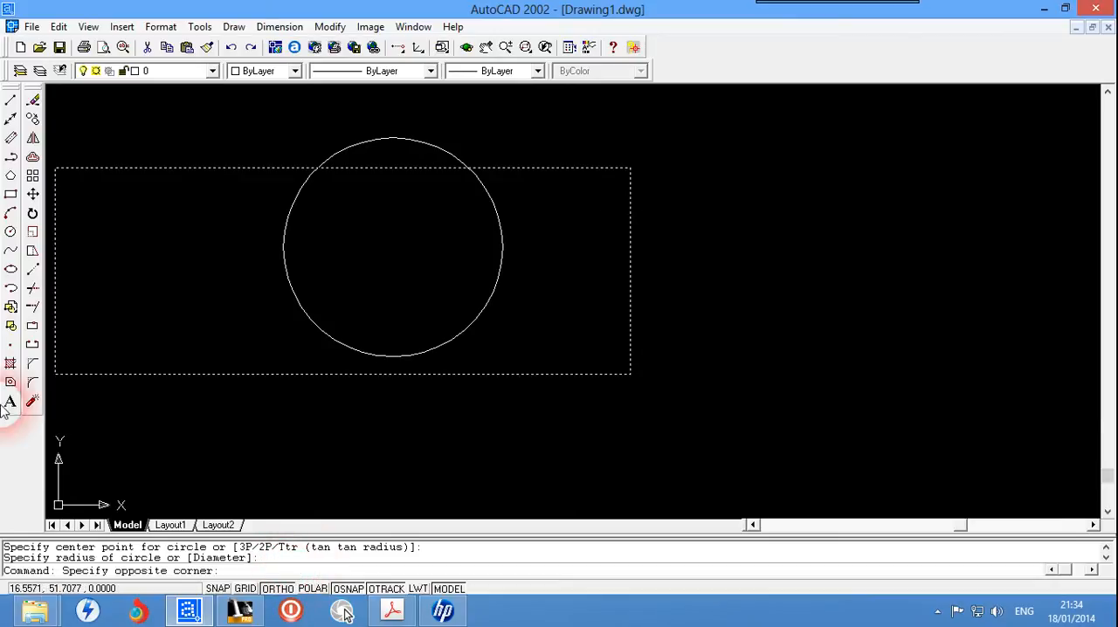
pyautogui.click(155, 424)
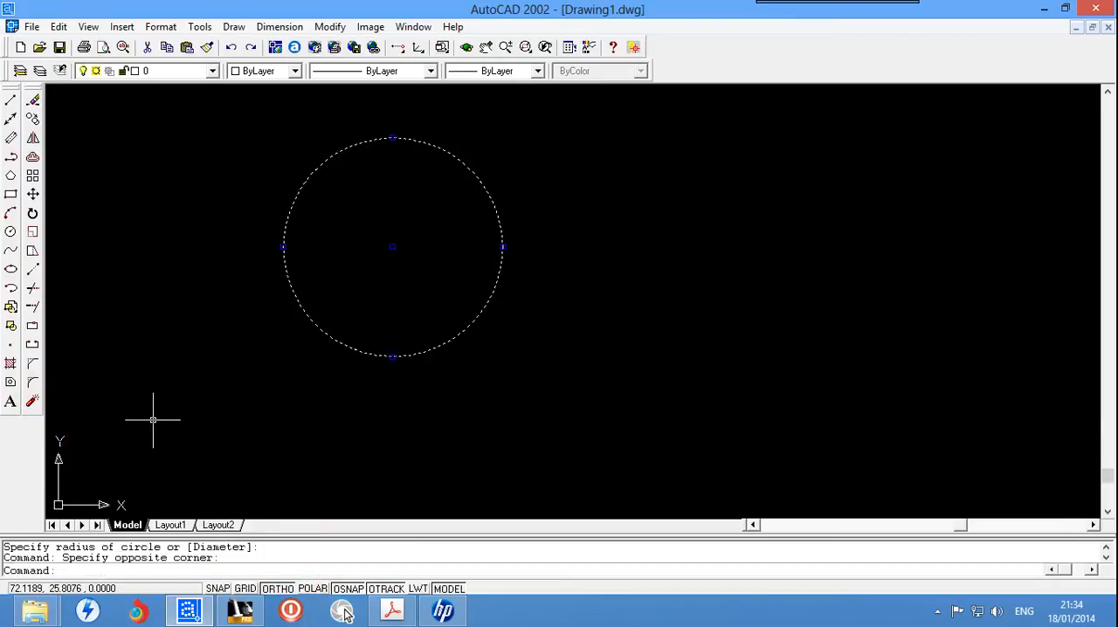
pyautogui.press('Delete')
pyautogui.press('Return')
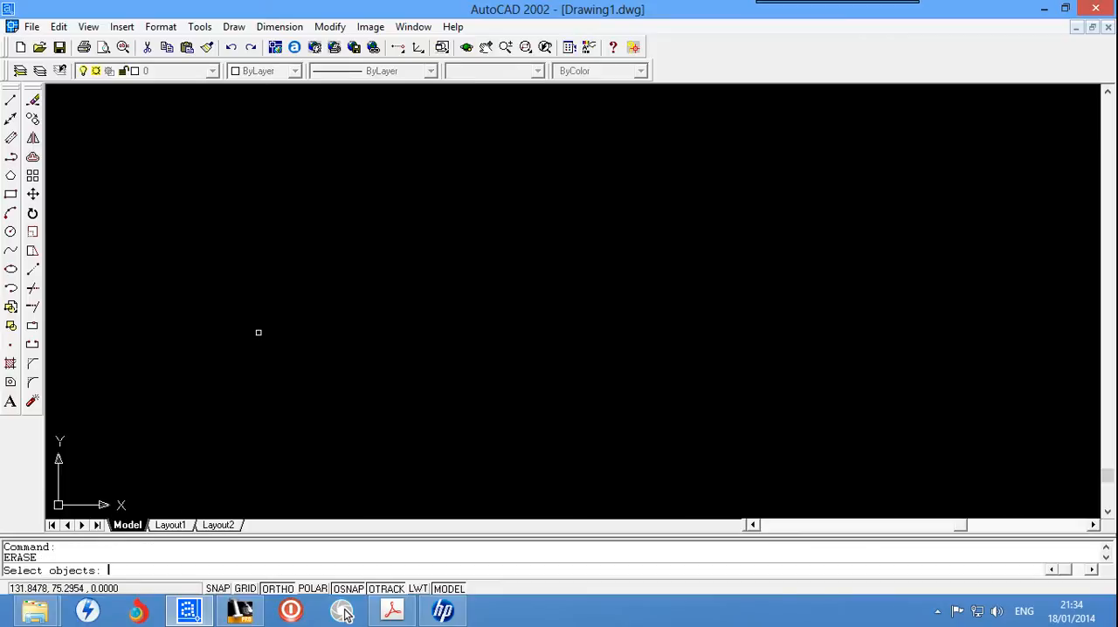
pyautogui.click(301, 228)
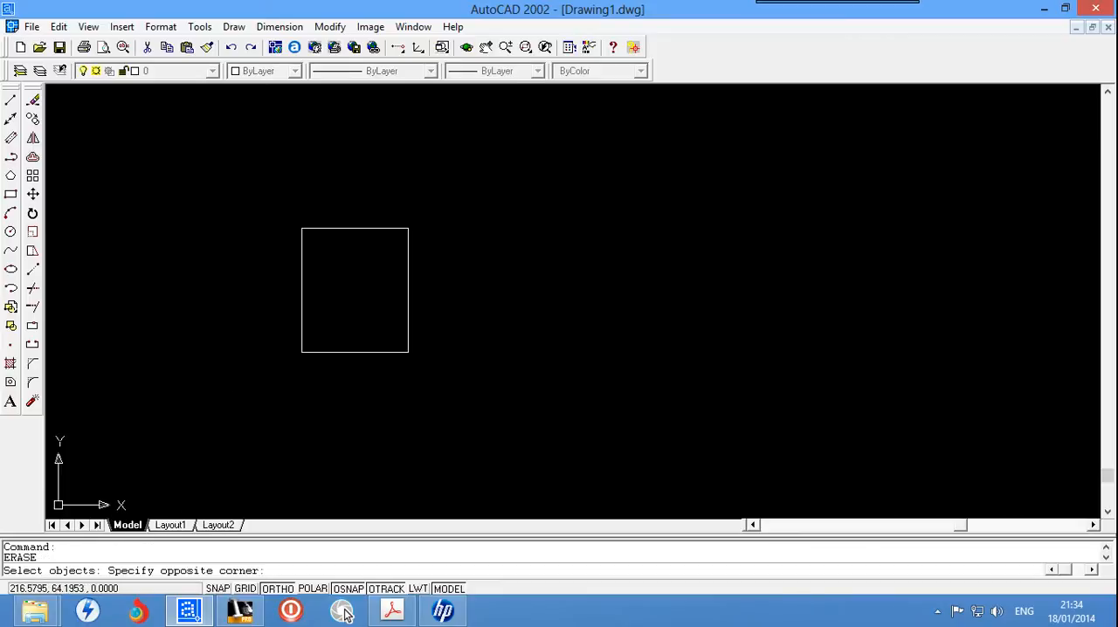
pyautogui.press('Escape')
pyautogui.click(262, 572)
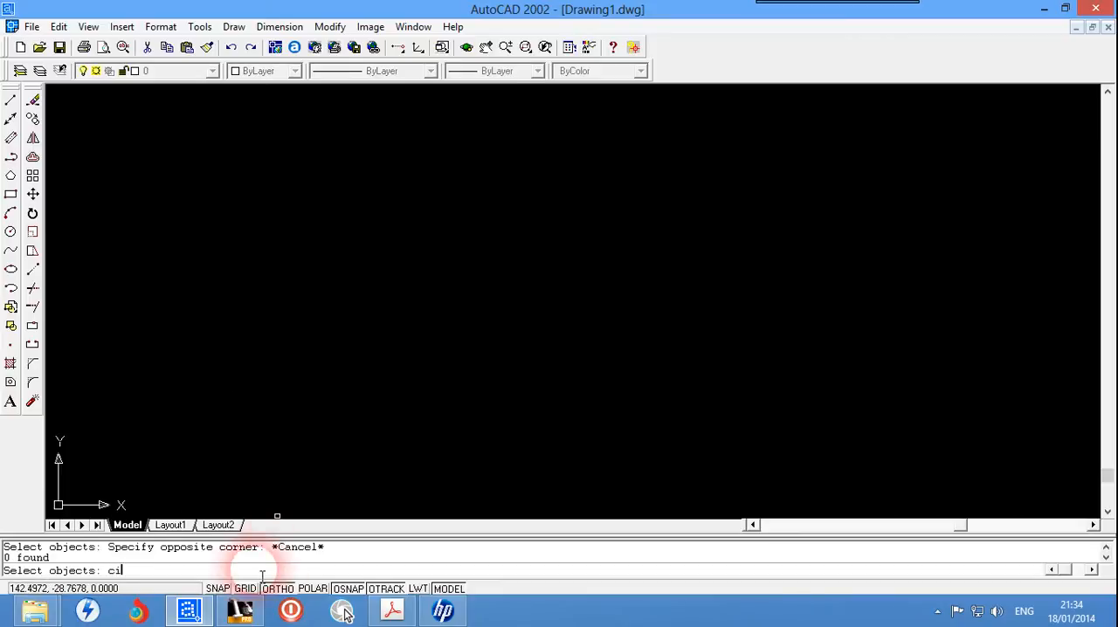
pyautogui.press('Return')
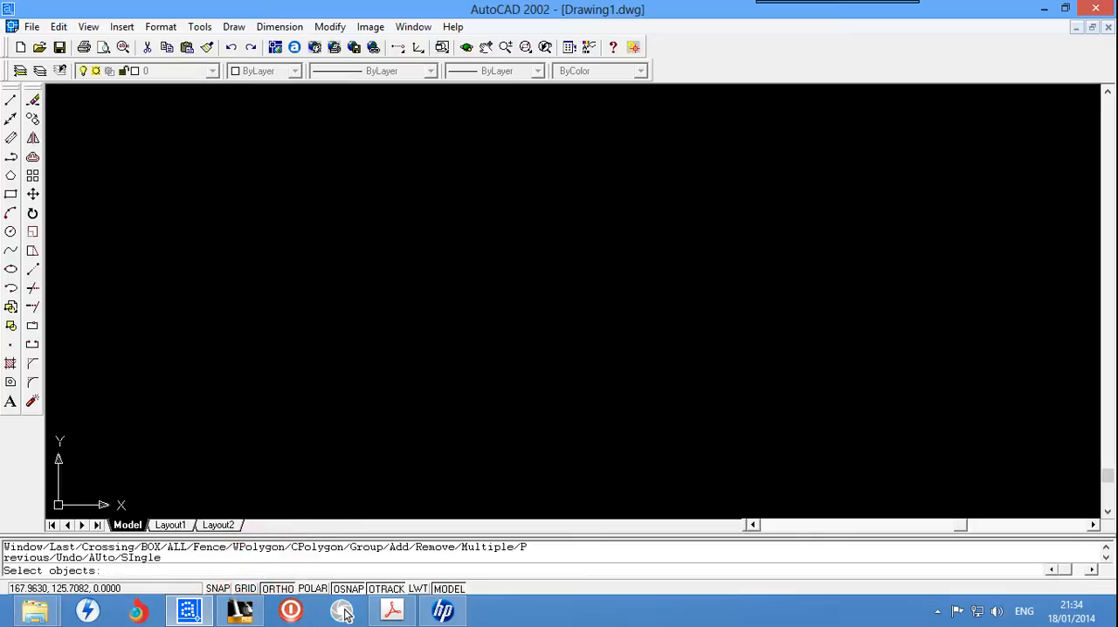
pyautogui.press('Escape')
pyautogui.press('Escape')
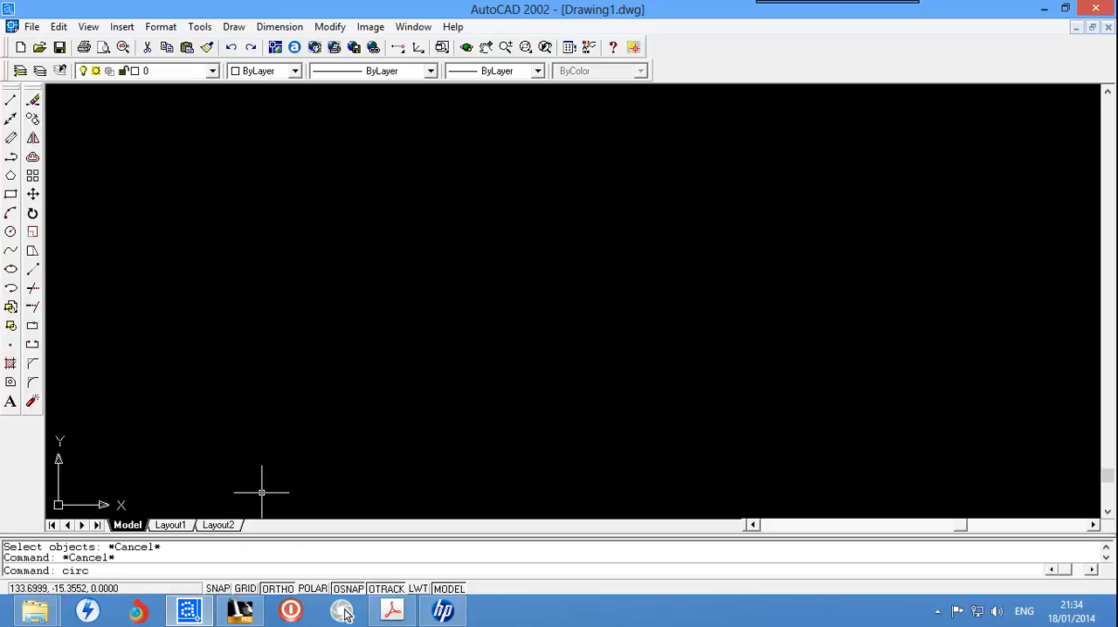
# Step: Draw a circle with a radius of 50 near the middle of the drawing area
pyautogui.write('circle')
pyautogui.press('Return')
pyautogui.click(365, 283)
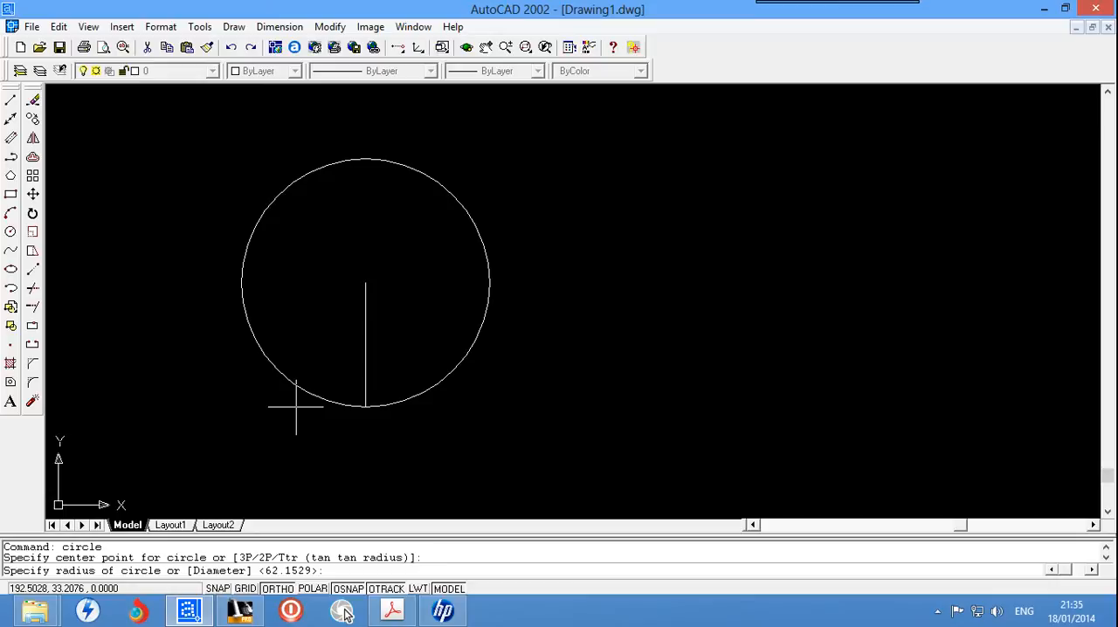
pyautogui.press('Return')
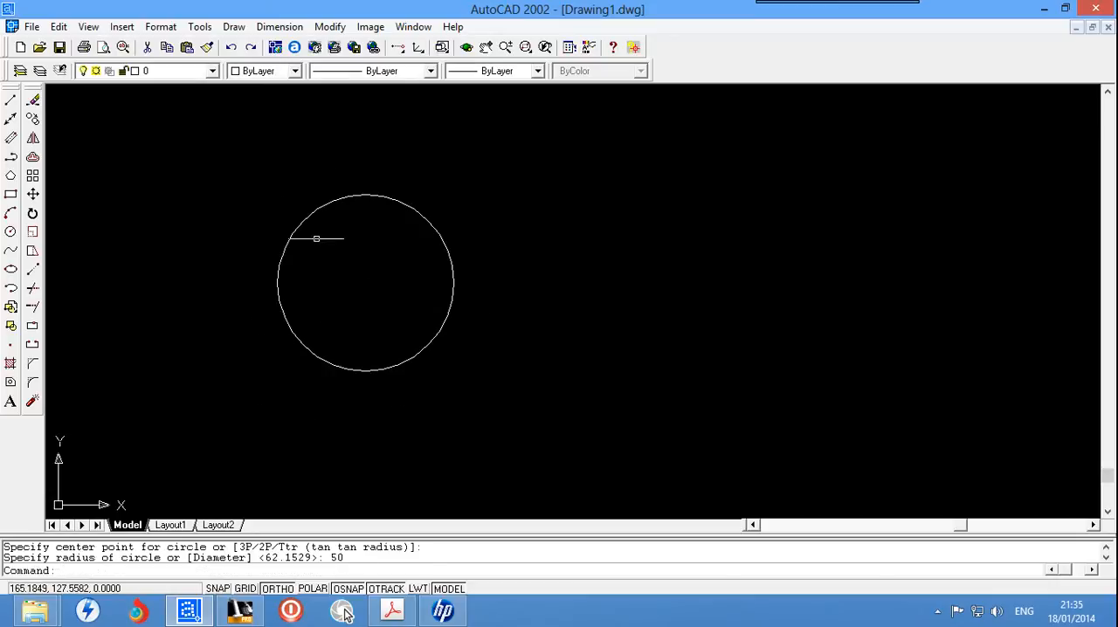
# Step: Add a diameter dimension to the circle, with its text outside the circle's upper-right side
pyautogui.click(260, 28)
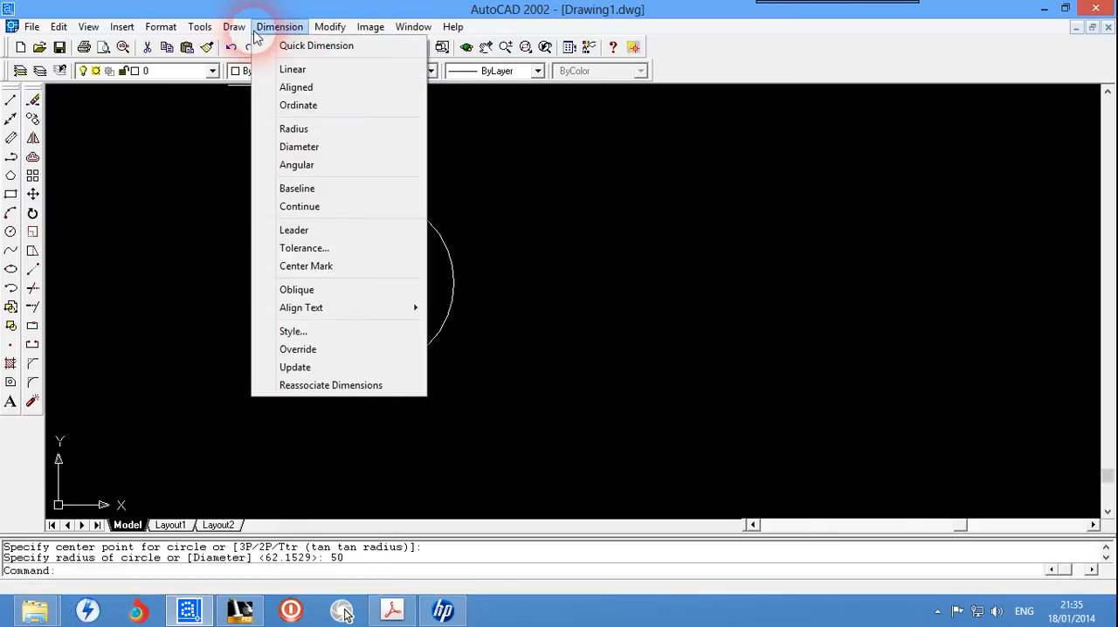
pyautogui.click(306, 147)
pyautogui.click(449, 244)
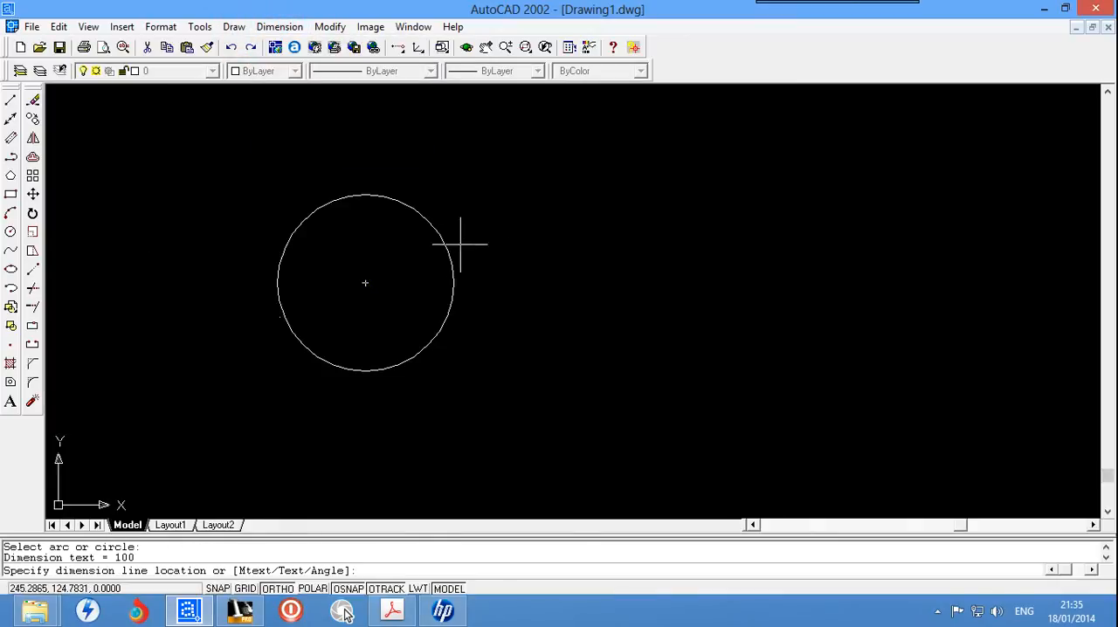
pyautogui.click(542, 216)
pyautogui.scroll(3, 559, 227)
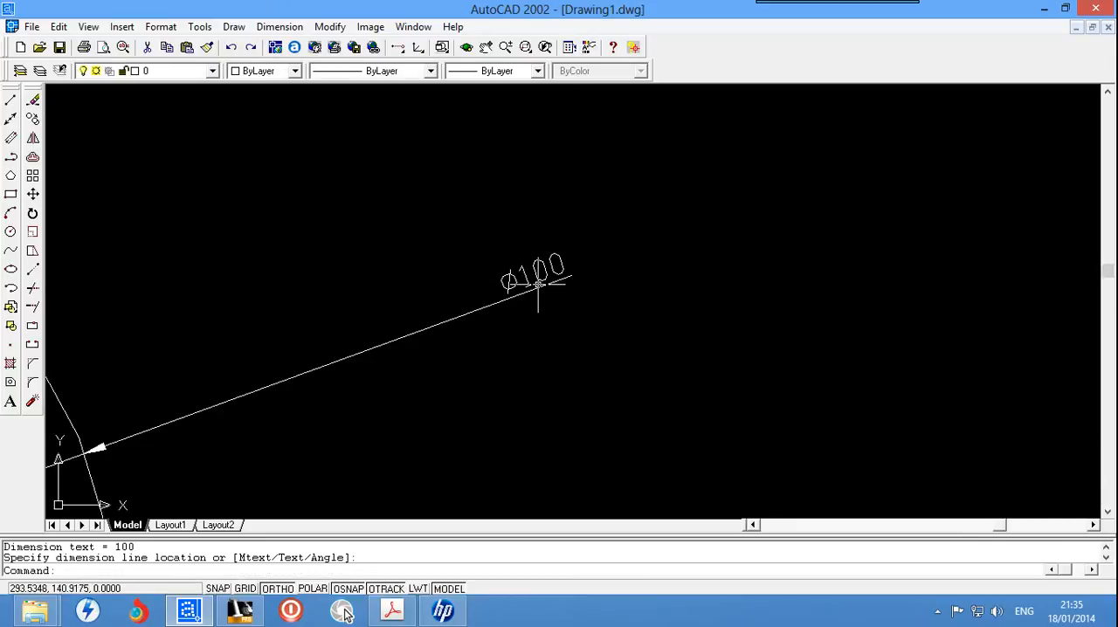
# Step: Erase the radius-50 circle together with its diameter dimension
pyautogui.scroll(-4, 538, 284)
pyautogui.click(605, 208)
pyautogui.click(284, 458)
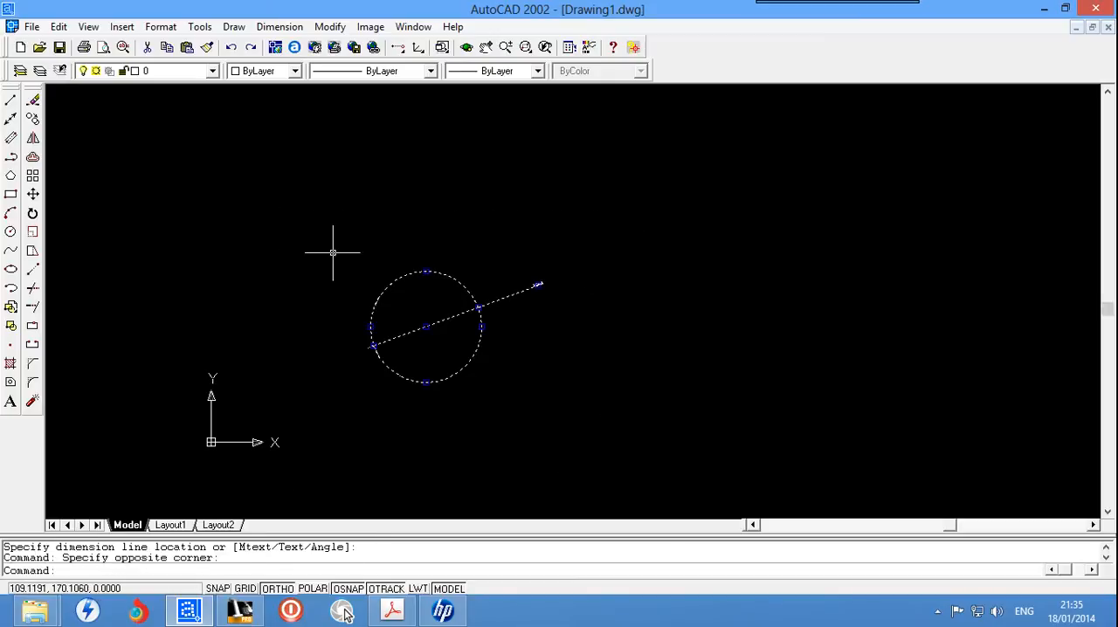
pyautogui.press('Delete')
pyautogui.scroll(2, 347, 266)
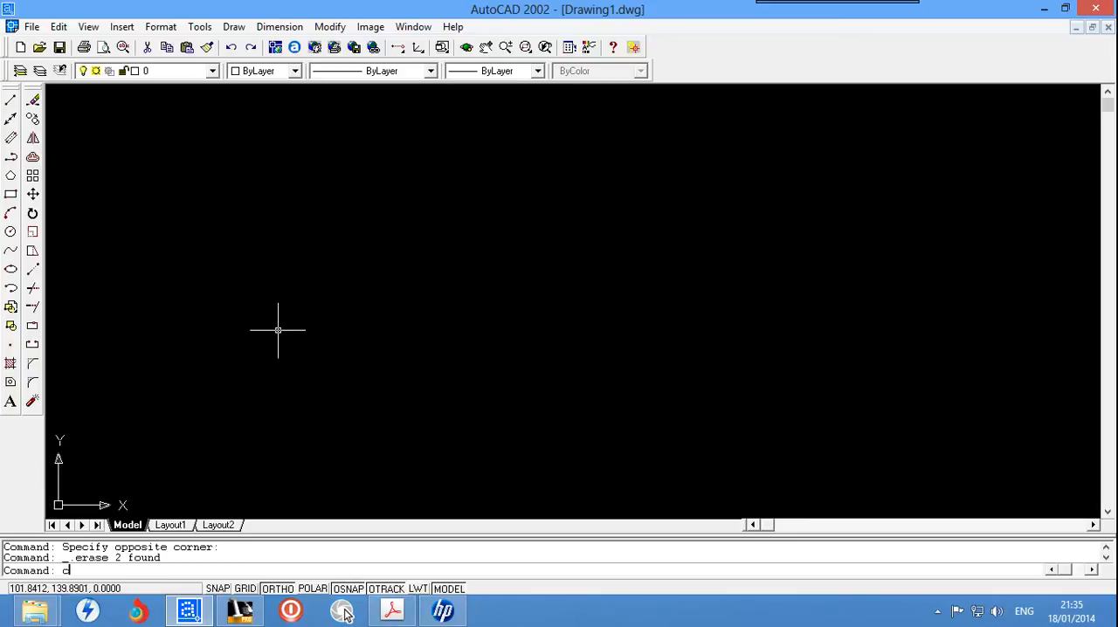
# Step: Draw a circle using the Diameter option with a diameter of 100
pyautogui.write('cicle')
pyautogui.press('Return')
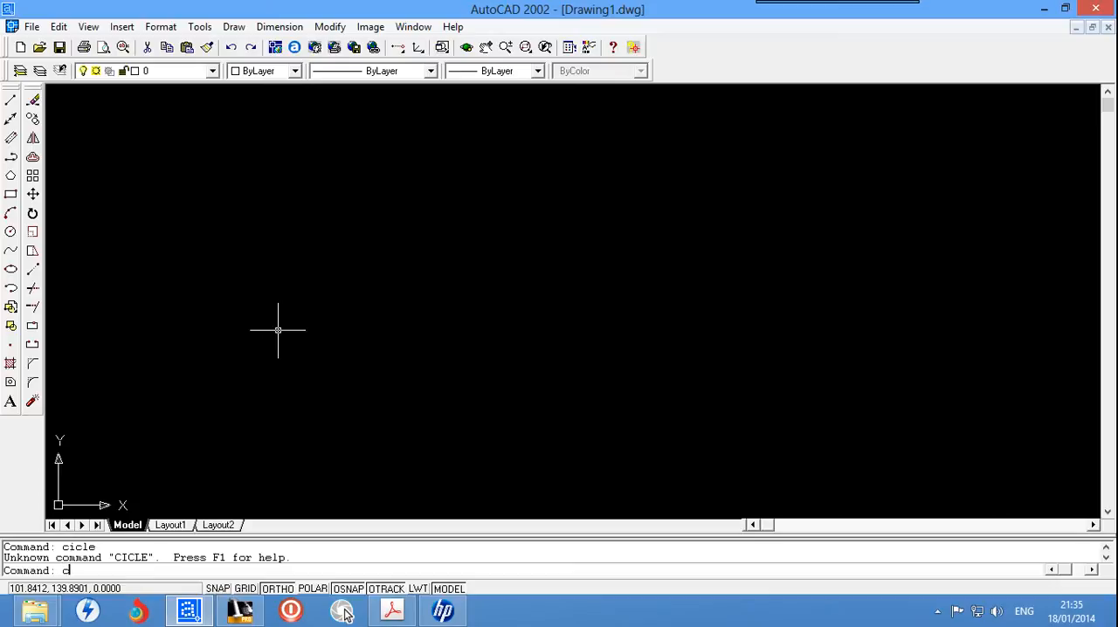
pyautogui.press('Return')
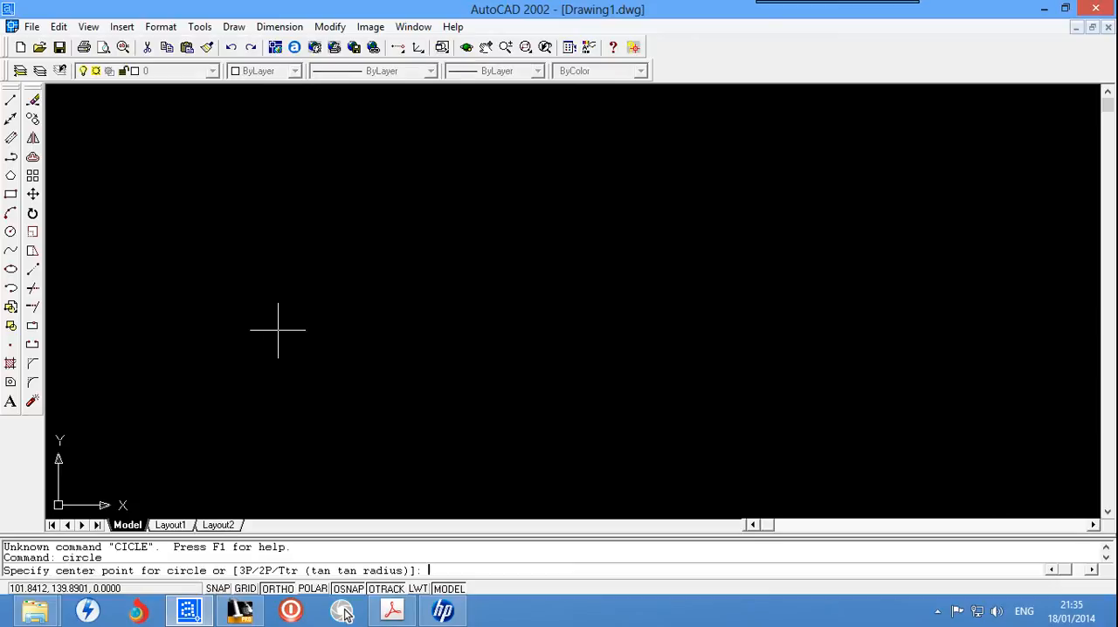
pyautogui.click(451, 232)
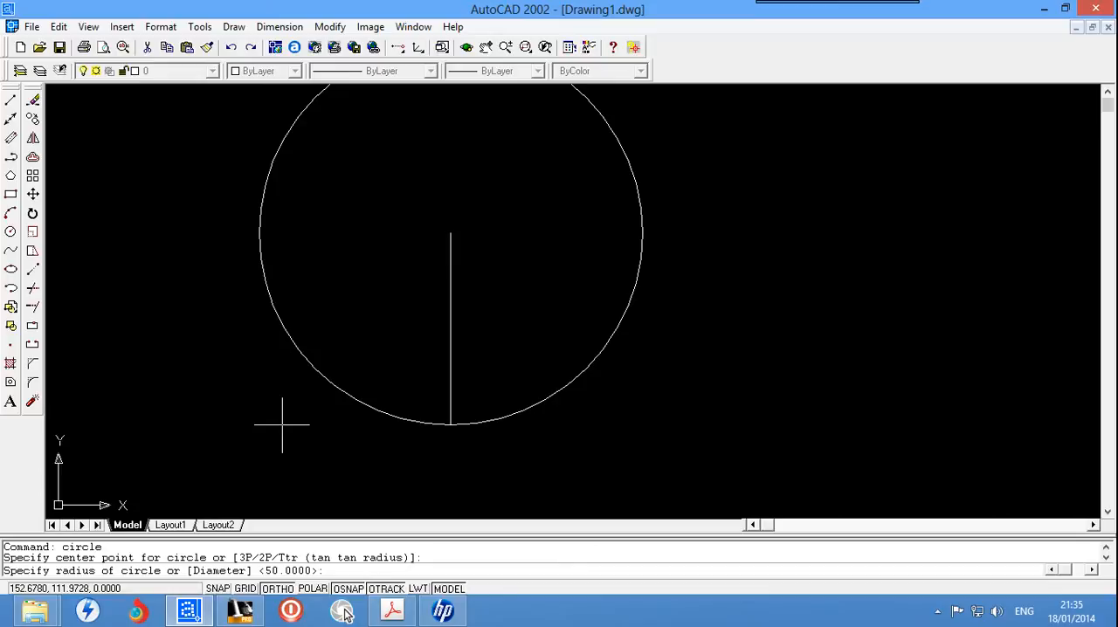
pyautogui.press('Return')
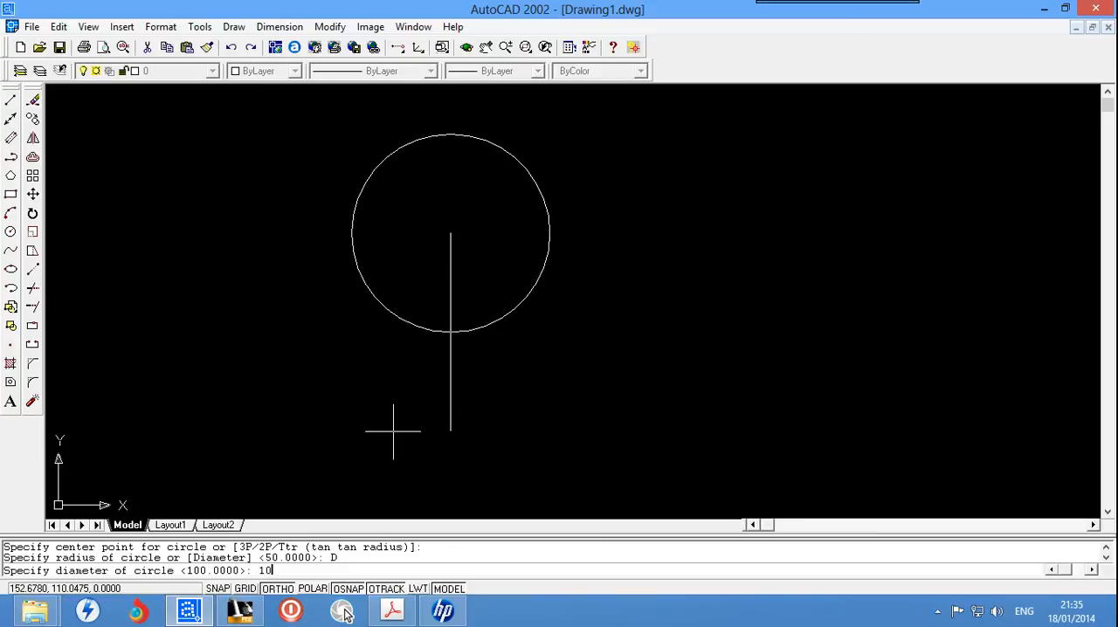
pyautogui.write('0')
pyautogui.press('Return')
# Step: Dimension the new circle's diameter, placing the text outside its upper-right edge
pyautogui.scroll(2, 424, 312)
pyautogui.scroll(-4, 422, 314)
pyautogui.scroll(1, 415, 140)
pyautogui.click(279, 26)
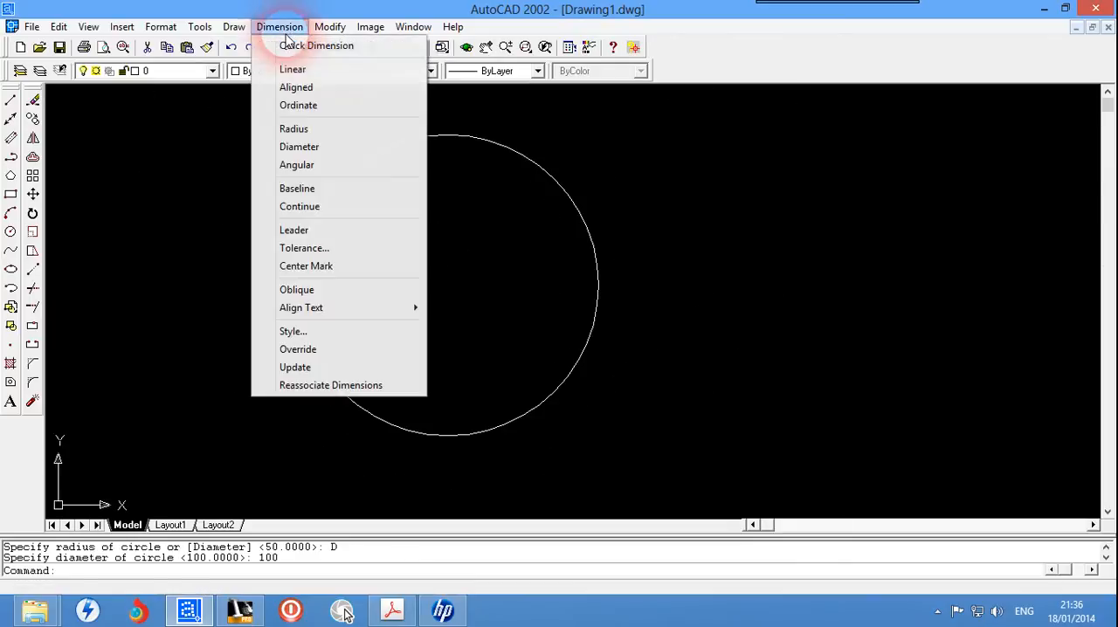
pyautogui.click(302, 148)
pyautogui.click(574, 198)
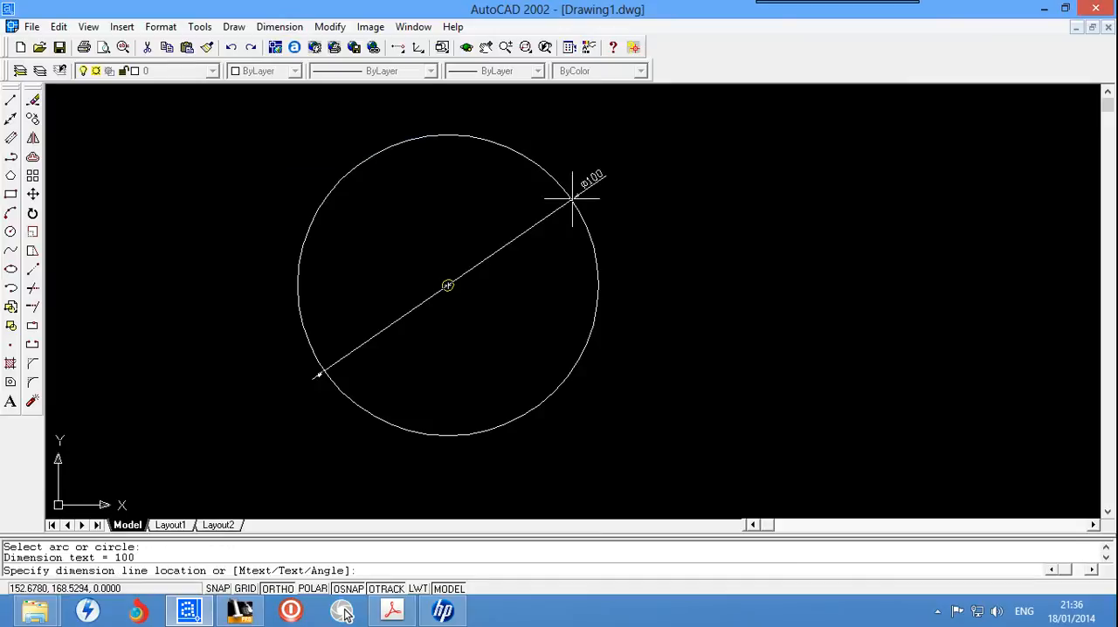
pyautogui.click(644, 229)
# Step: Erase the circle drawn by diameter and its diameter dimension with one window selection
pyautogui.scroll(3, 643, 215)
pyautogui.scroll(-8, 644, 215)
pyautogui.scroll(4, 591, 295)
pyautogui.scroll(2, 685, 206)
pyautogui.scroll(-5, 684, 196)
pyautogui.click(717, 101)
pyautogui.click(598, 215)
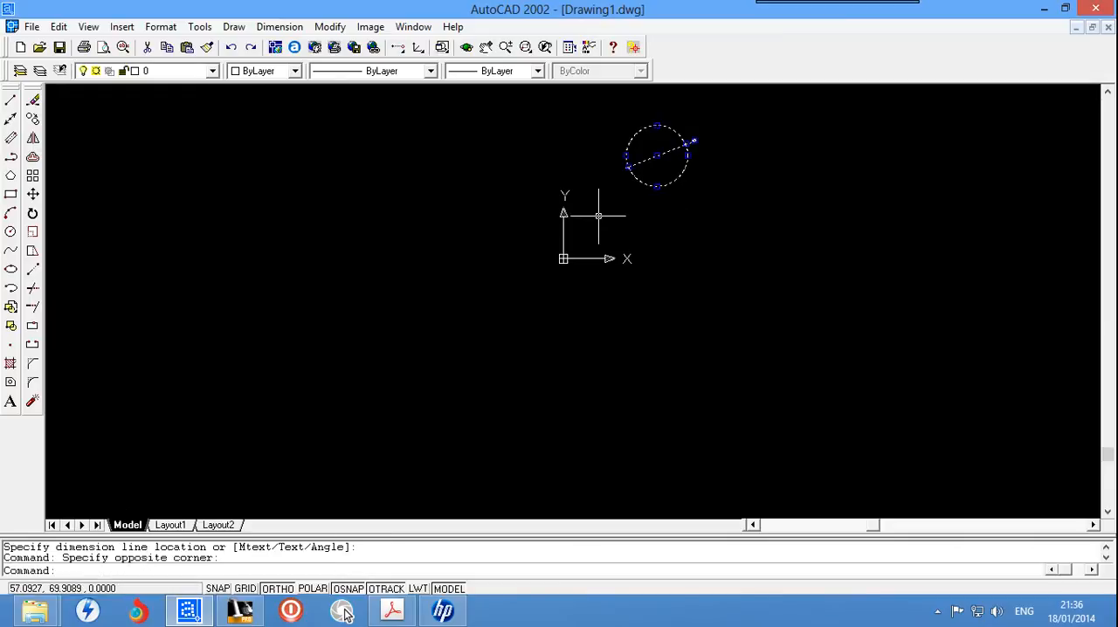
pyautogui.press('Delete')
pyautogui.click(736, 304)
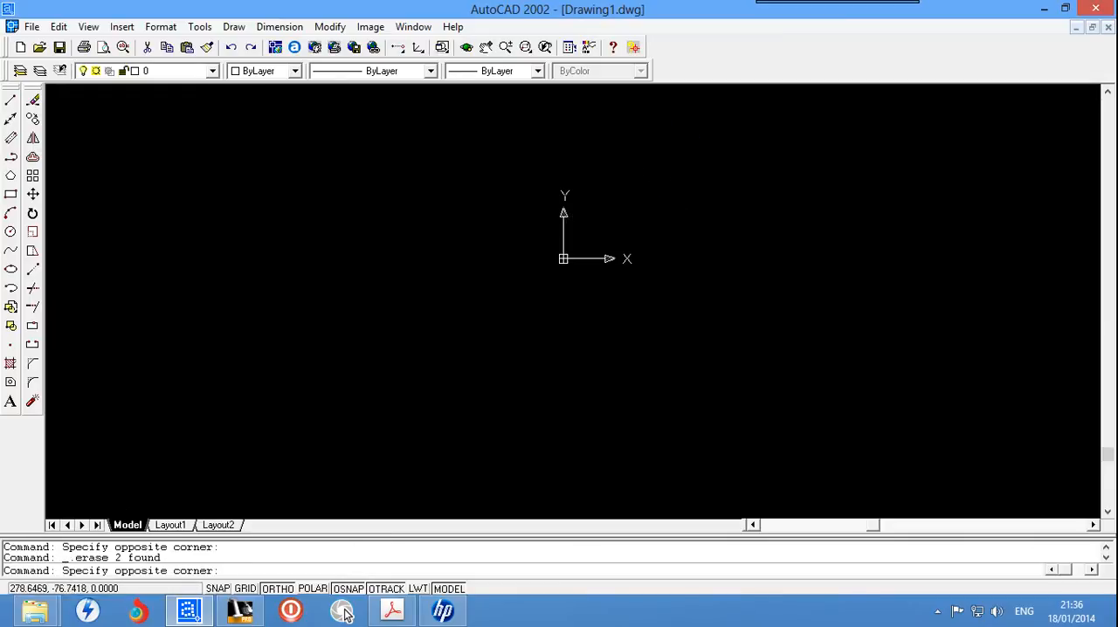
pyautogui.middleClick(735, 304)
pyautogui.middleClick(735, 304)
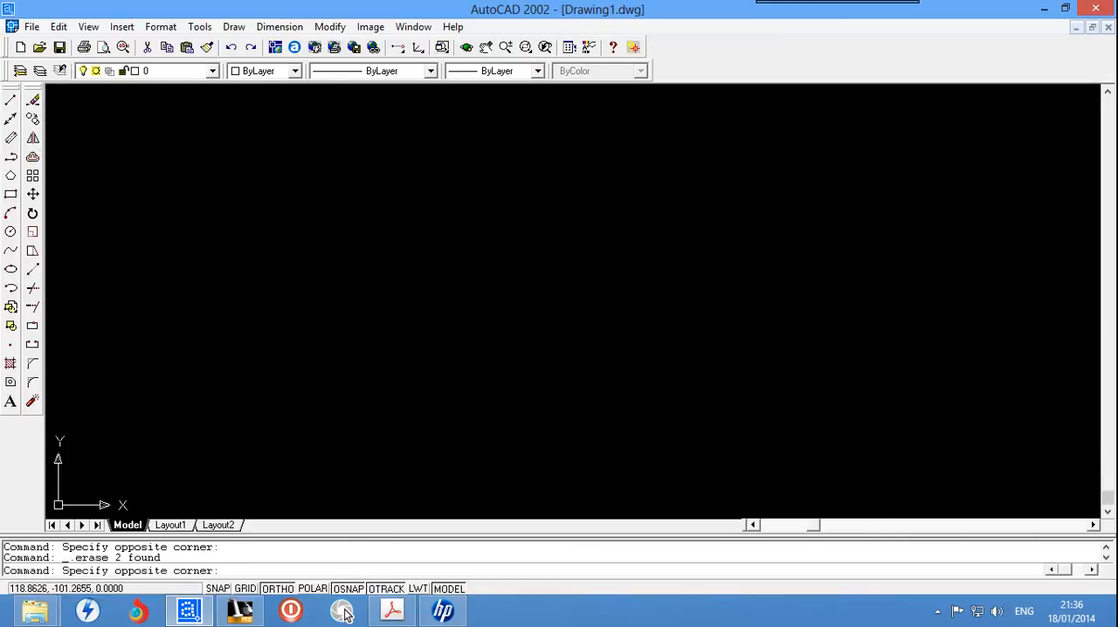
pyautogui.press('Escape')
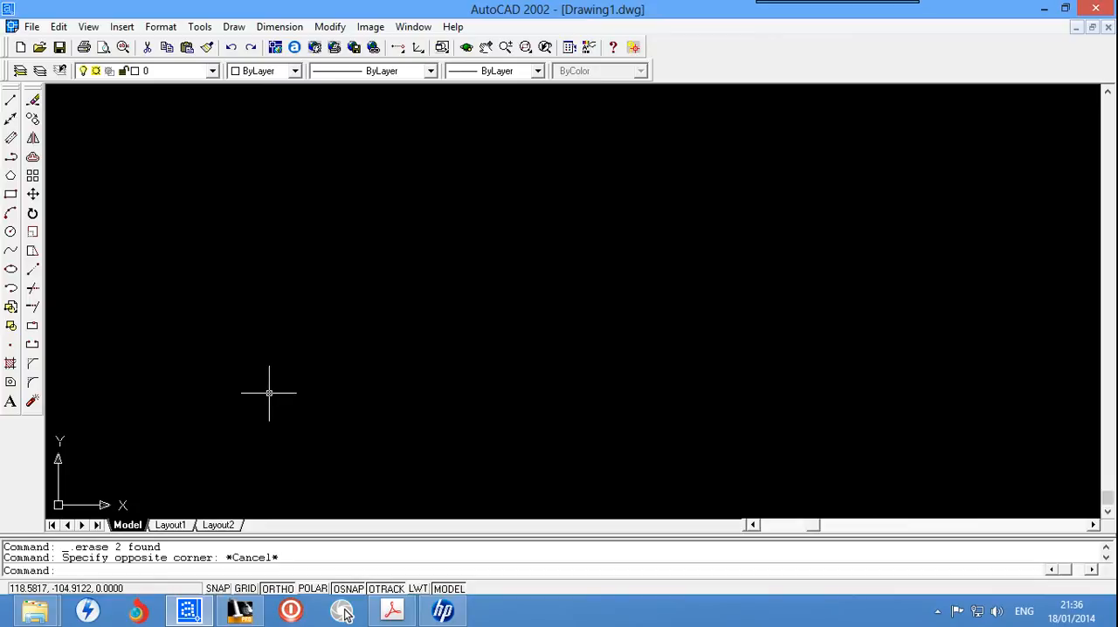
# Step: Draw a rectangle using the Dimensions option, length 100 and width 50, extending down and to the right from its first corner
pyautogui.click(464, 568)
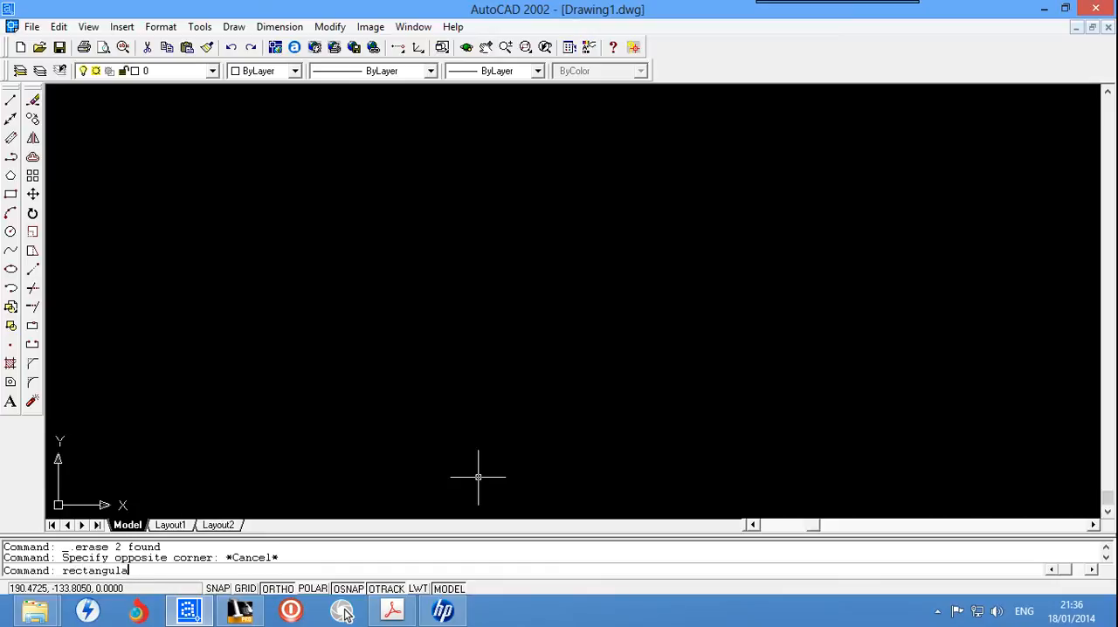
pyautogui.press('Return')
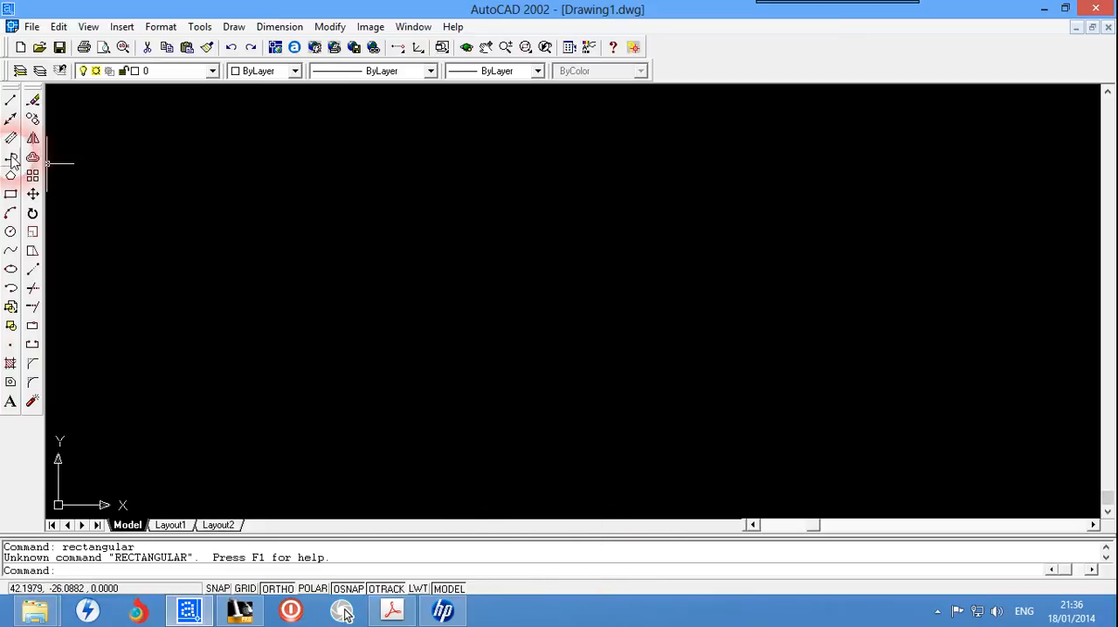
pyautogui.click(10, 193)
pyautogui.click(199, 209)
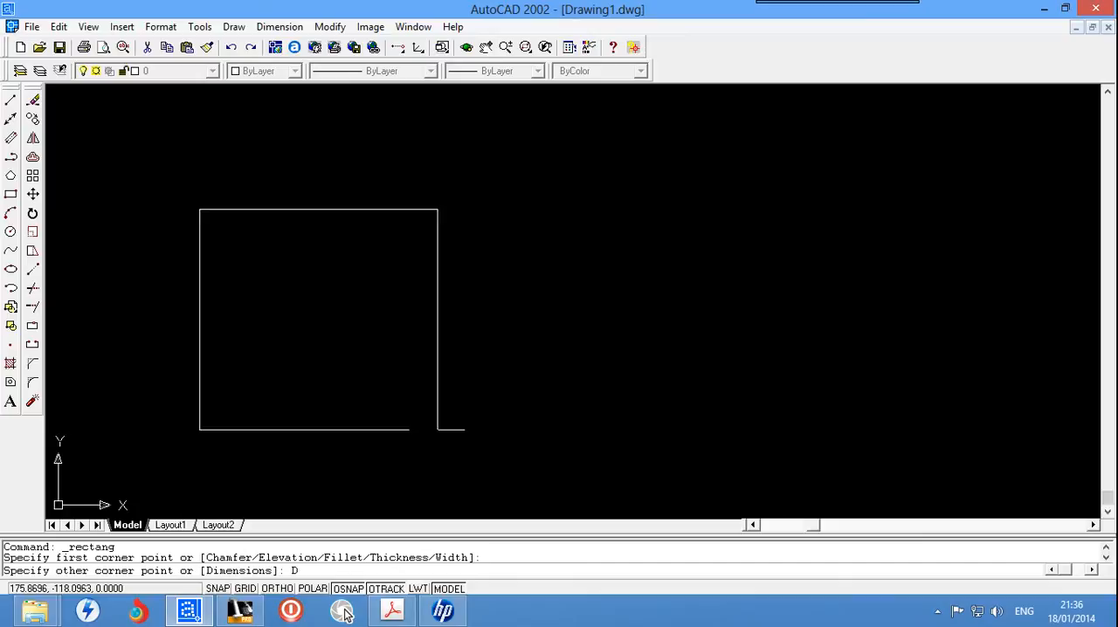
pyautogui.press('Return')
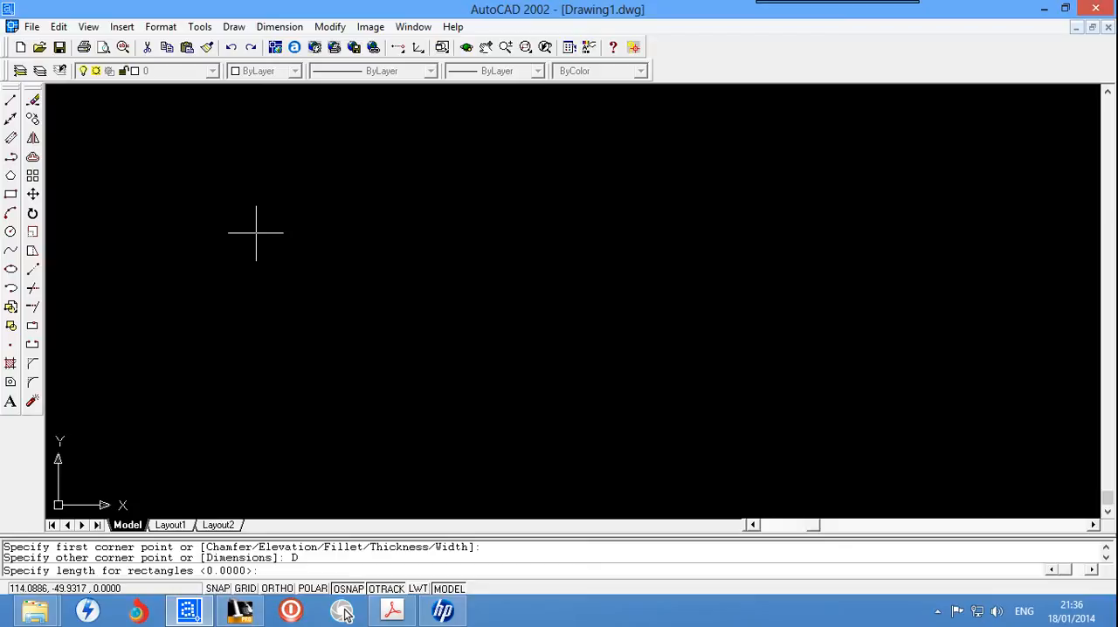
pyautogui.write('100')
pyautogui.press('Return')
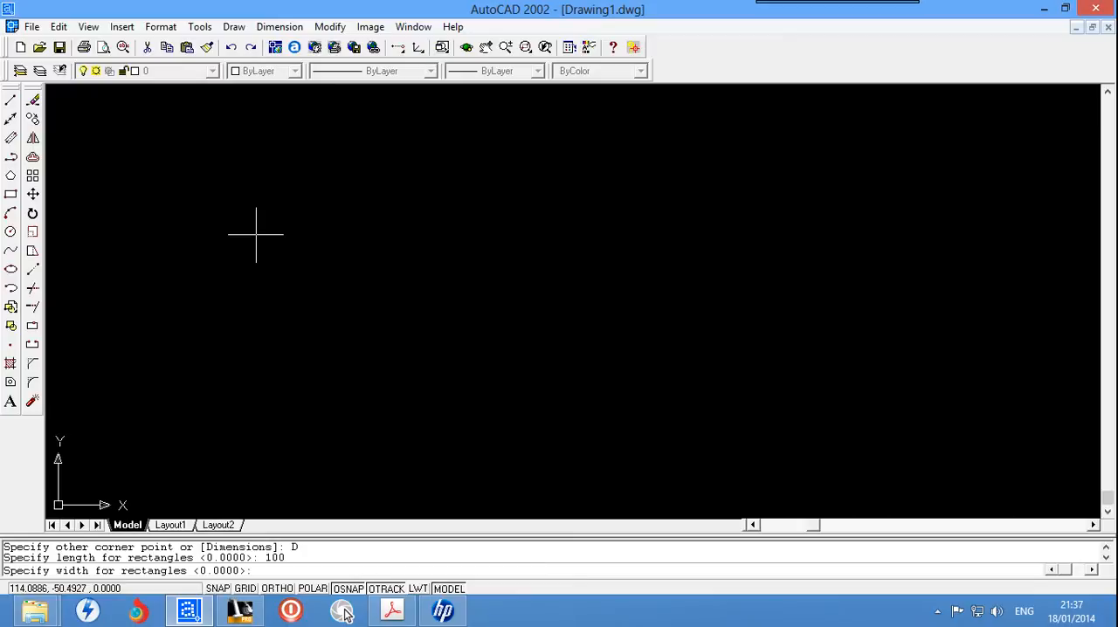
pyautogui.write('50')
pyautogui.press('Return')
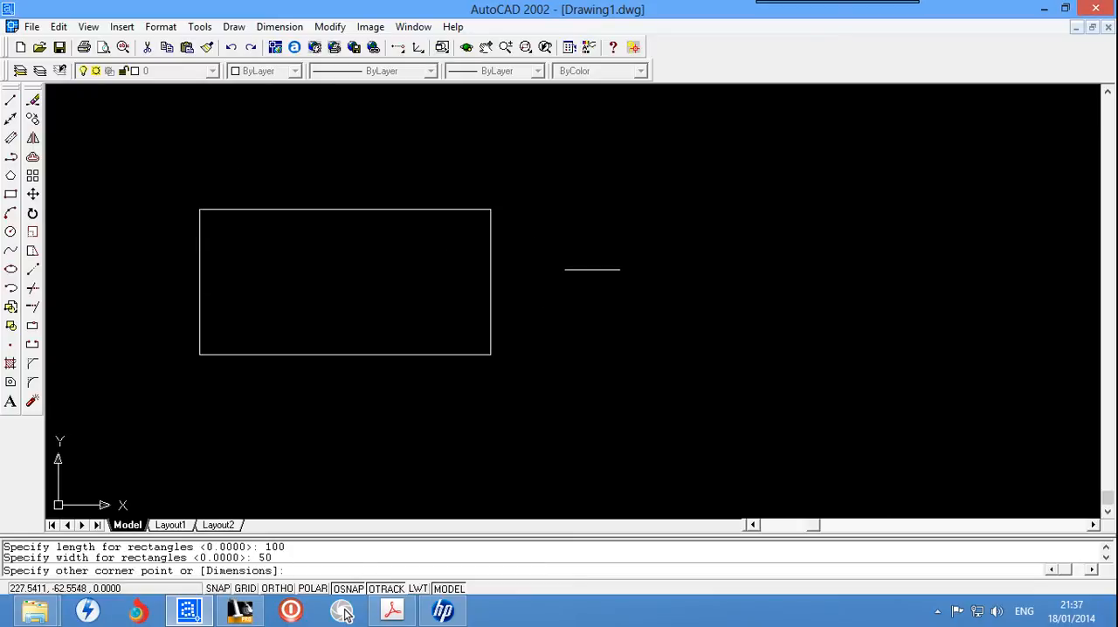
pyautogui.click(333, 288)
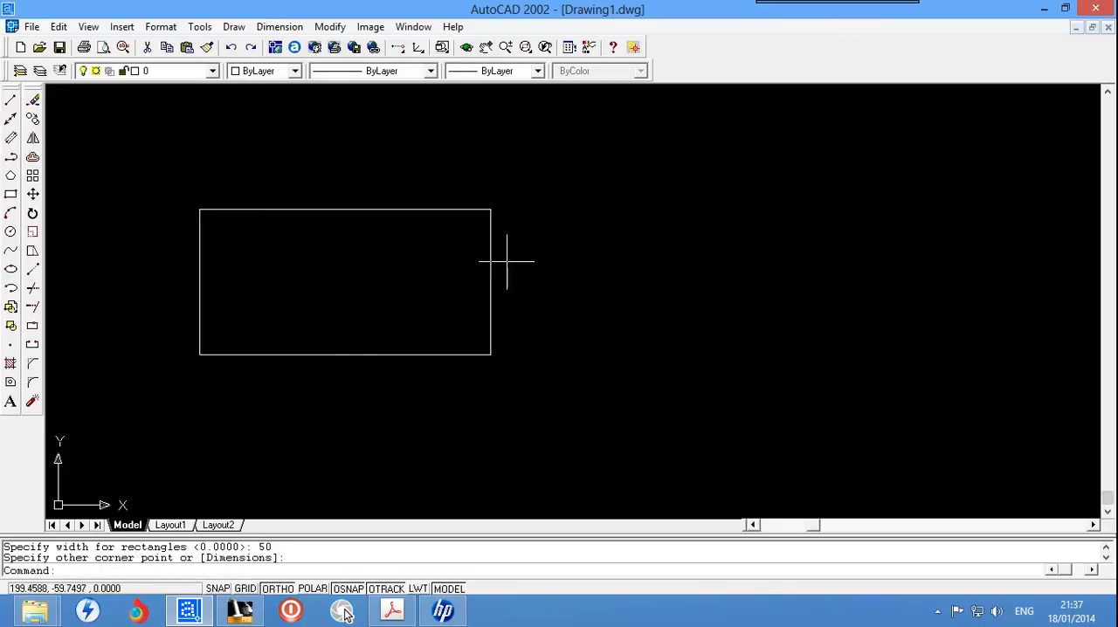
# Step: Erase the 100 by 50 rectangle using a crossing window selection
pyautogui.click(555, 184)
pyautogui.click(149, 405)
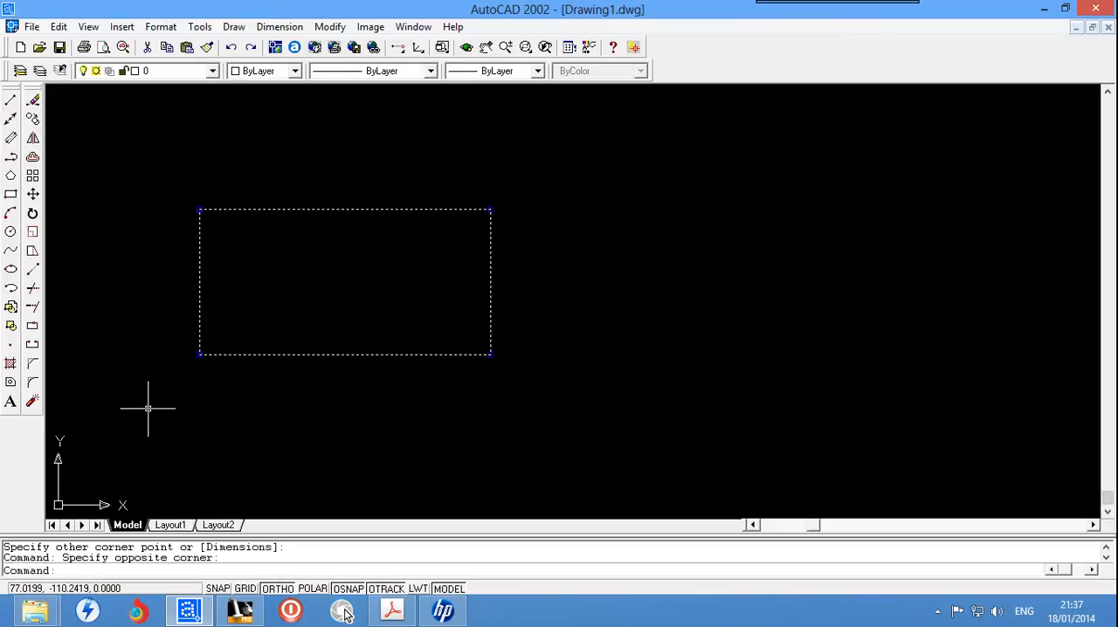
pyautogui.press('Delete')
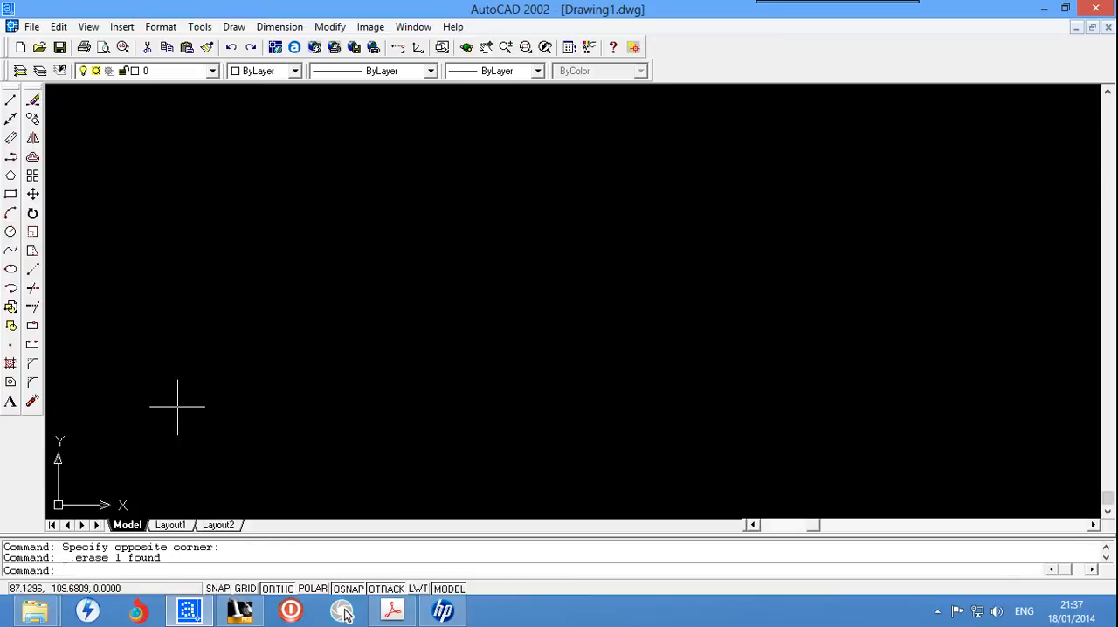
# Step: Draw a single vertical line downward in the empty drawing area and end the Line command
pyautogui.click(11, 100)
pyautogui.click(360, 181)
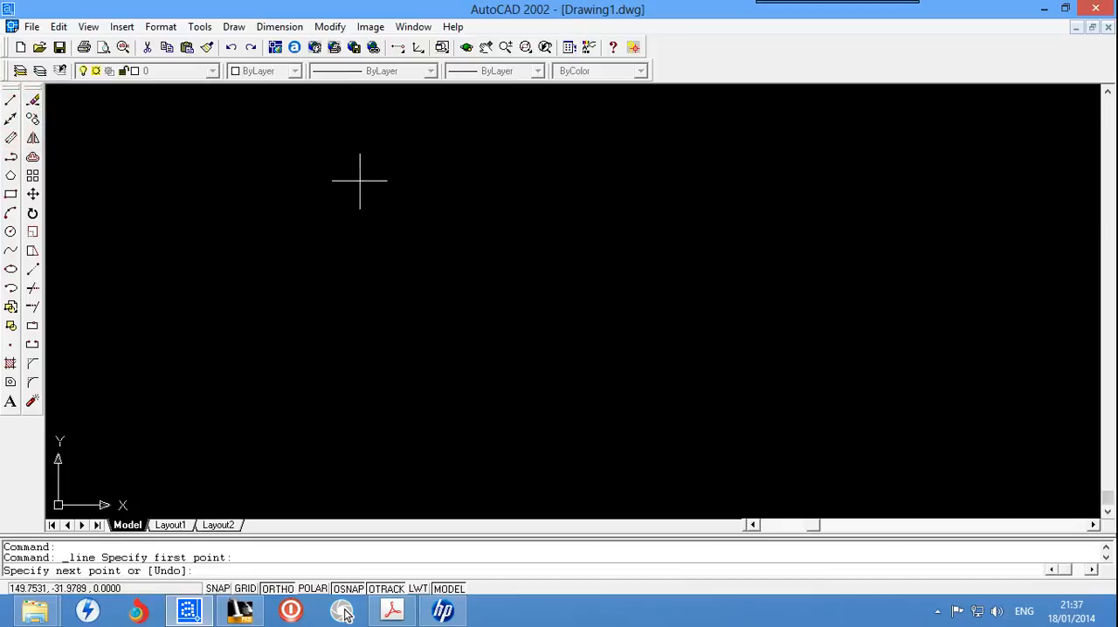
pyautogui.click(360, 397)
pyautogui.press('Escape')
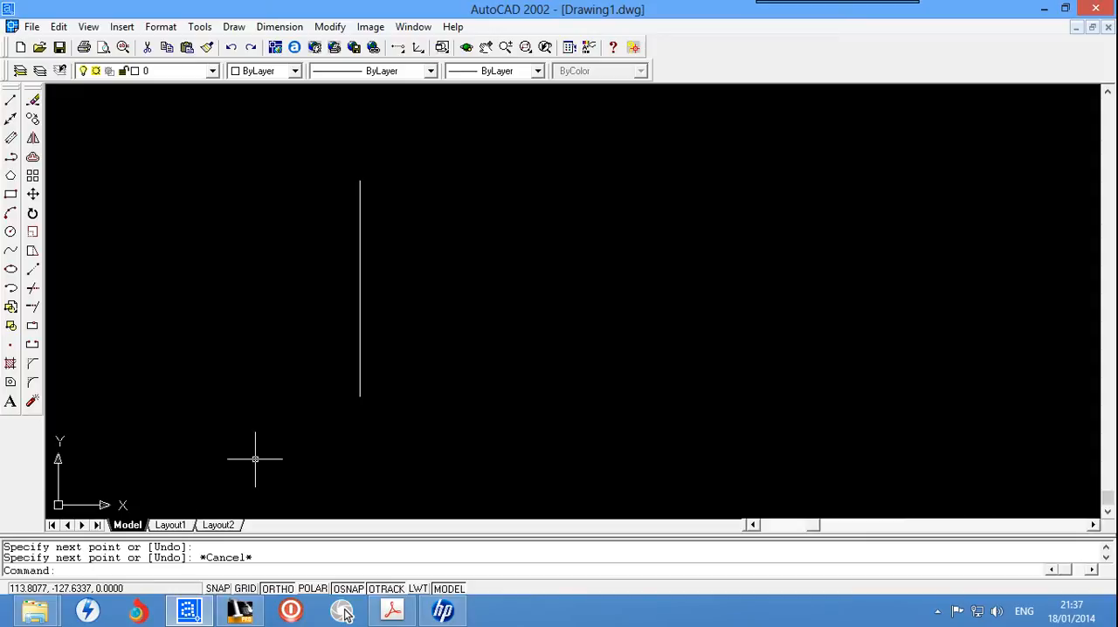
pyautogui.click(275, 564)
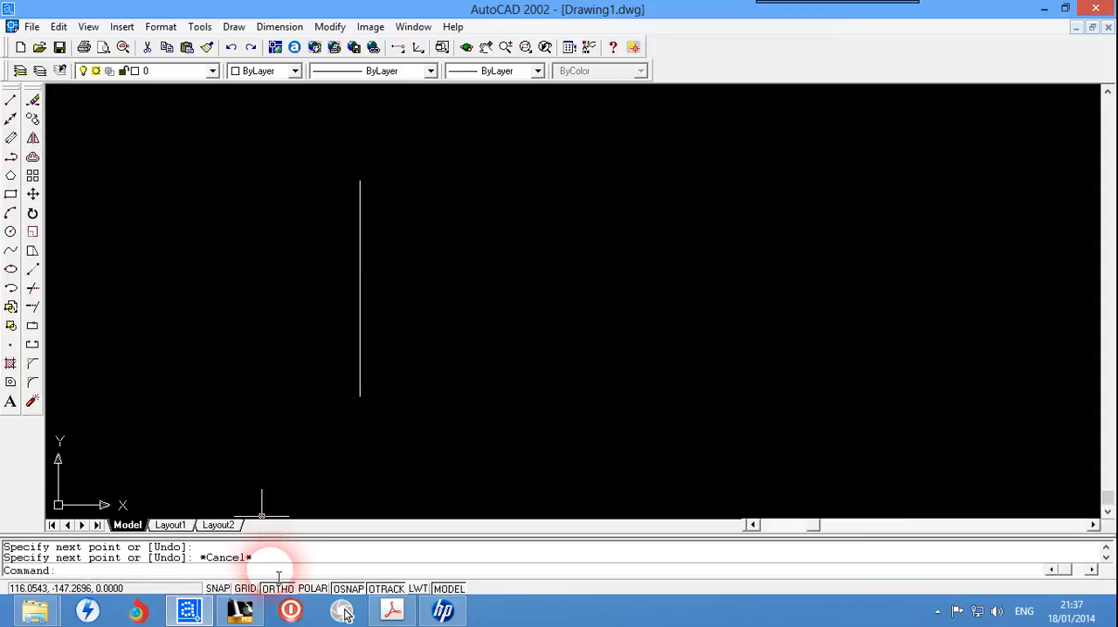
pyautogui.write('offset')
pyautogui.press('Return')
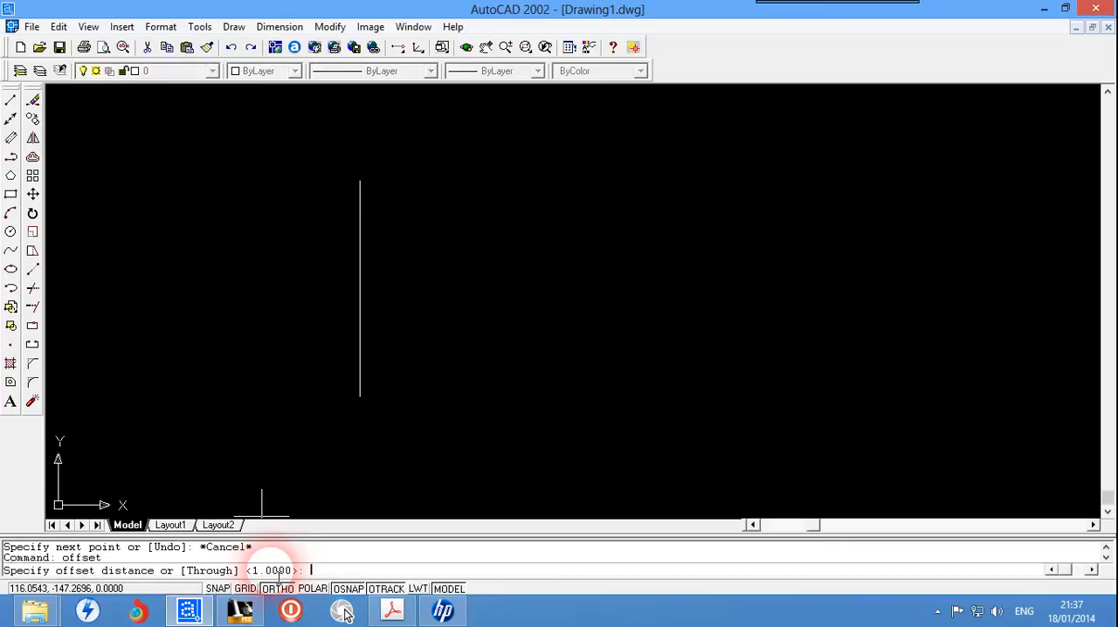
pyautogui.press('Escape')
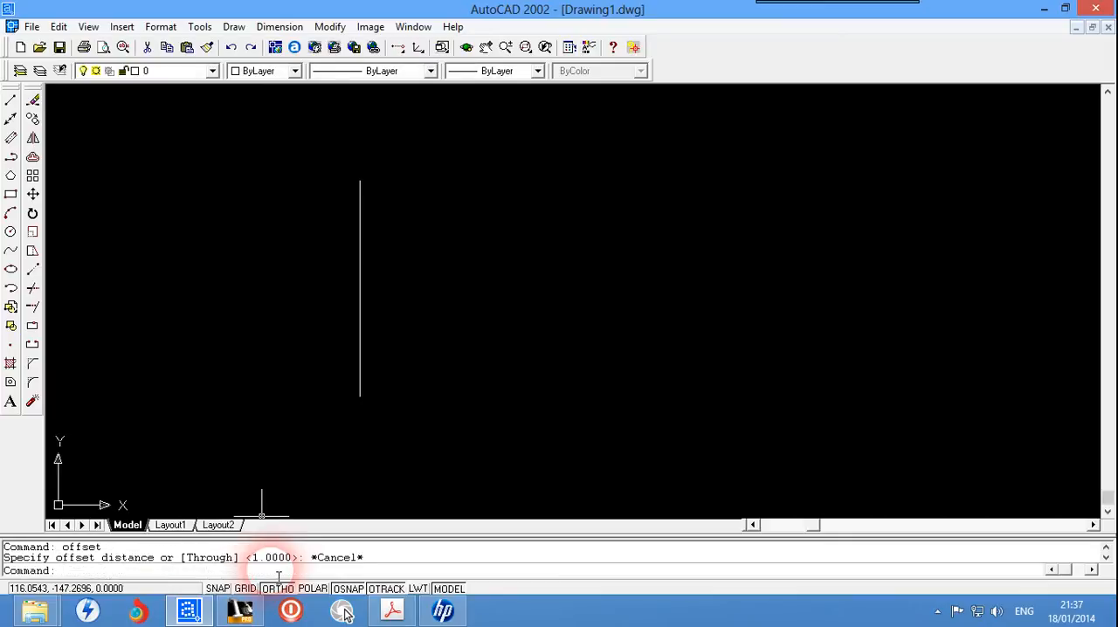
# Step: Offset the vertical line by a distance of 20 to its right side
pyautogui.write('o')
pyautogui.press('Return')
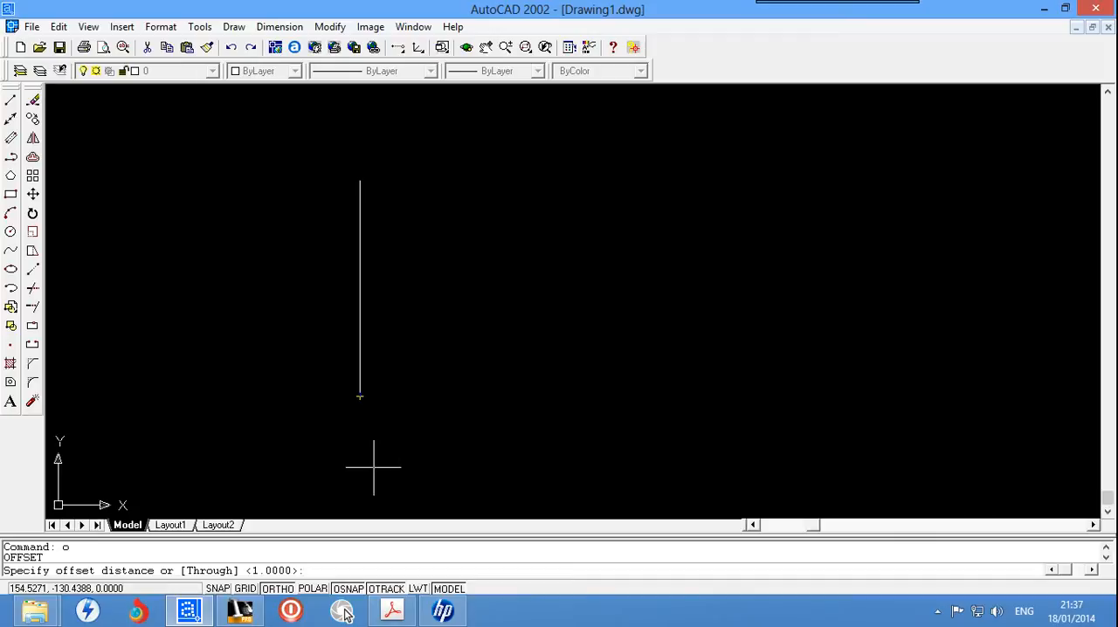
pyautogui.write('20')
pyautogui.press('Return')
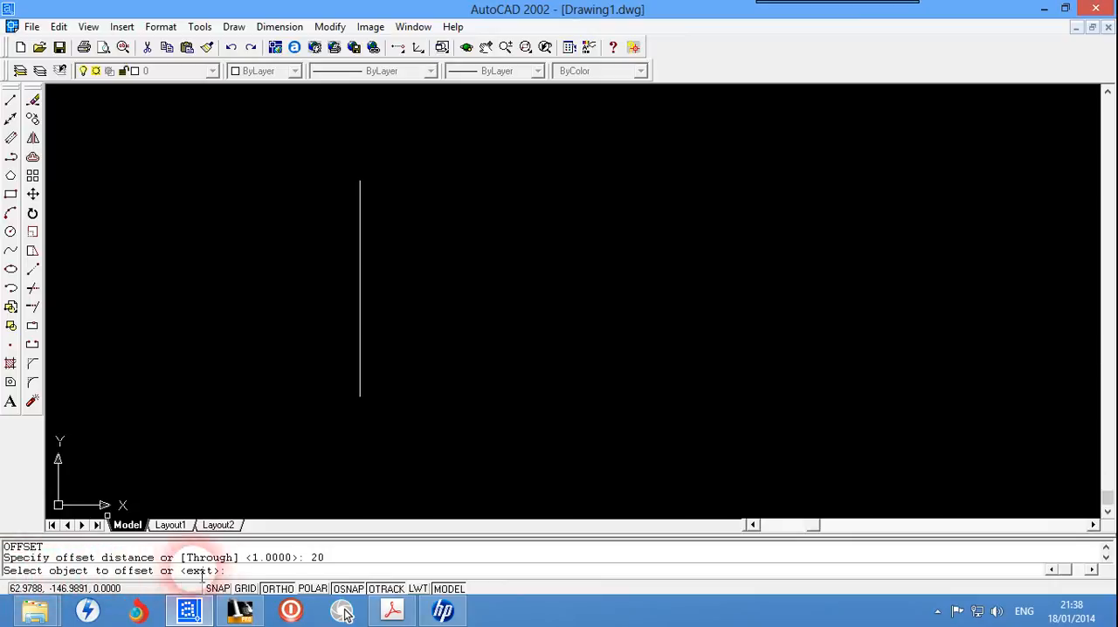
pyautogui.click(359, 285)
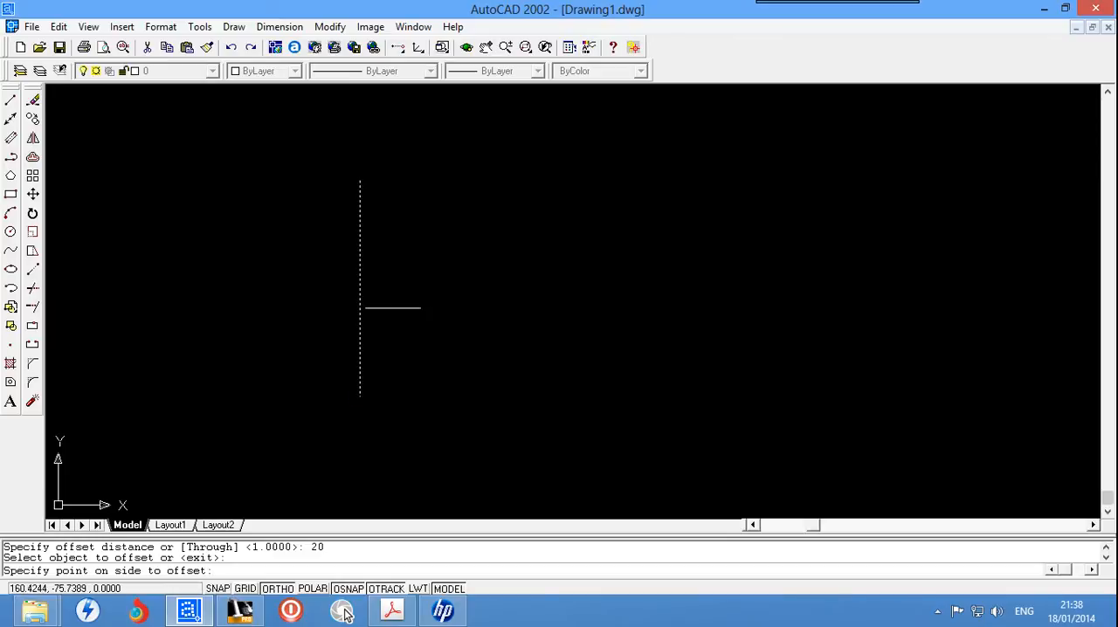
pyautogui.click(419, 307)
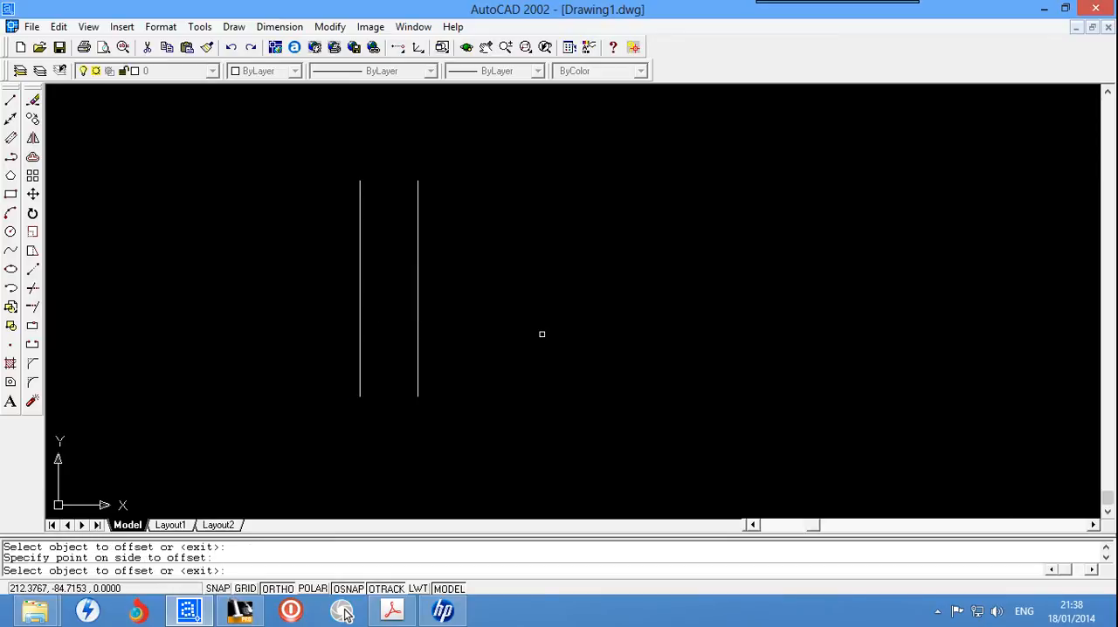
# Step: Continue offsetting by 20, making four successive copies to the left of the original line and one beyond the rightmost line
pyautogui.click(358, 308)
pyautogui.click(302, 306)
pyautogui.click(304, 314)
pyautogui.click(245, 318)
pyautogui.click(243, 320)
pyautogui.click(240, 320)
pyautogui.click(186, 320)
pyautogui.click(165, 321)
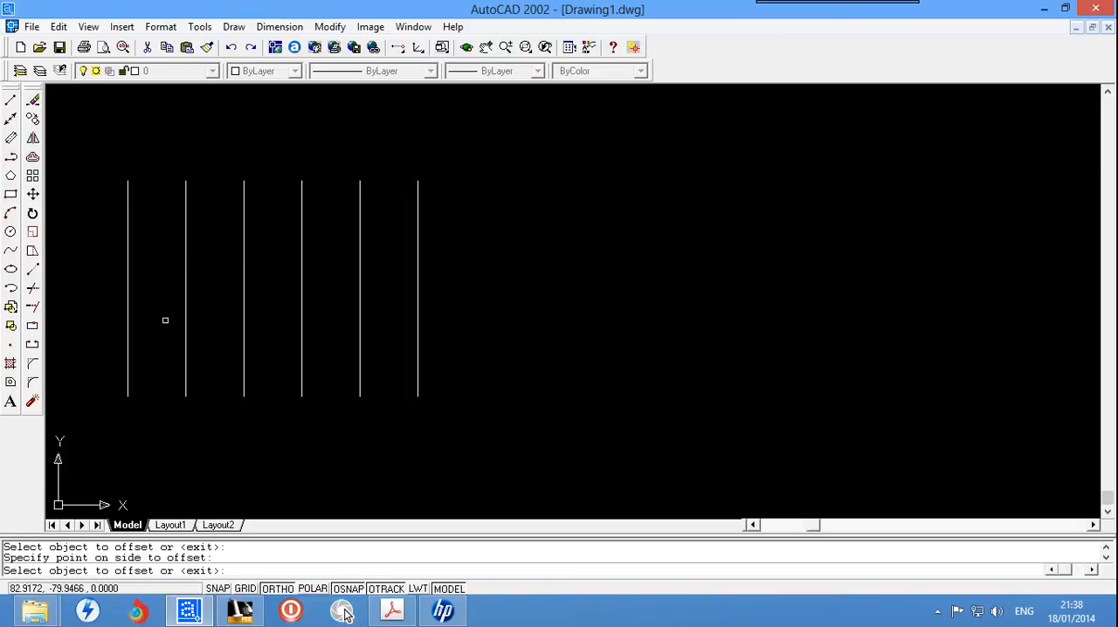
pyautogui.click(418, 322)
pyautogui.click(455, 329)
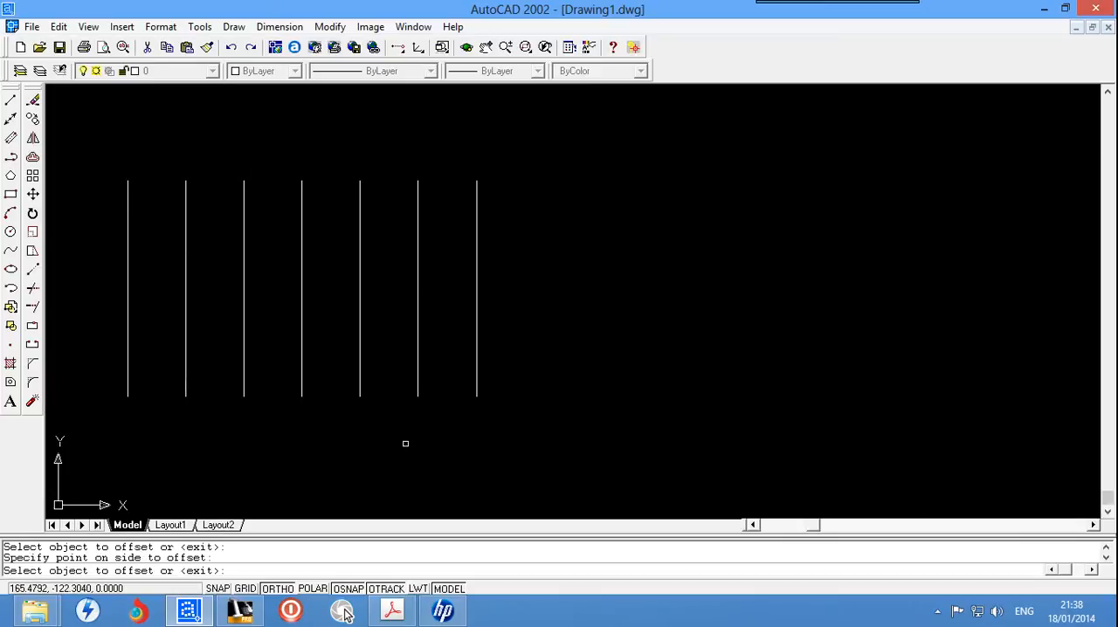
pyautogui.press('Escape')
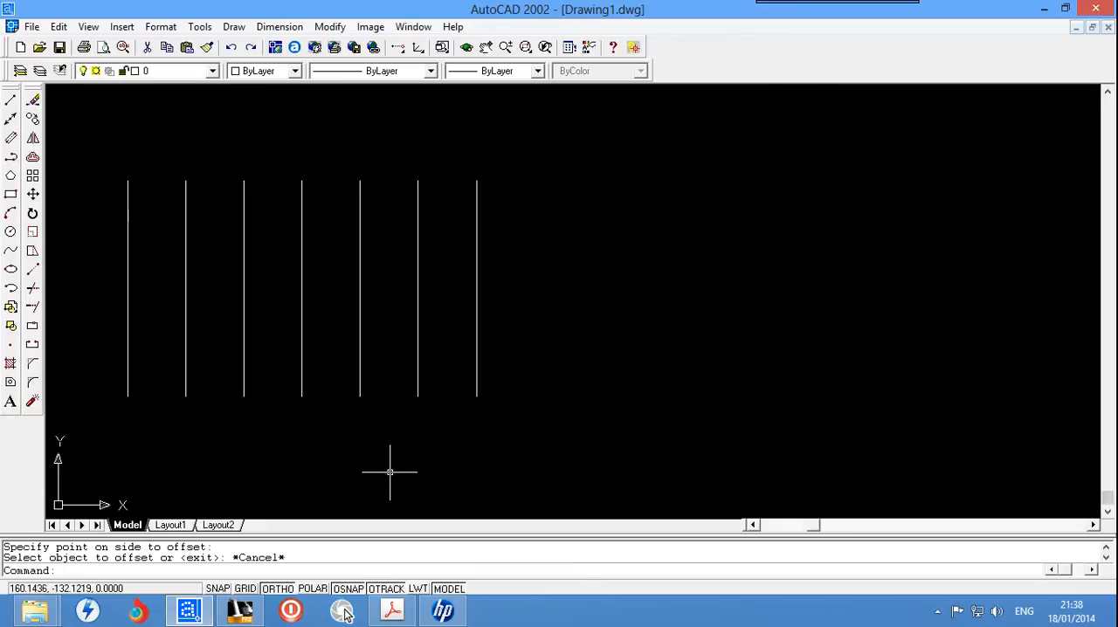
# Step: Offset the second line from the right by a distance of 10 into the gap on its right
pyautogui.write('o')
pyautogui.press('Return')
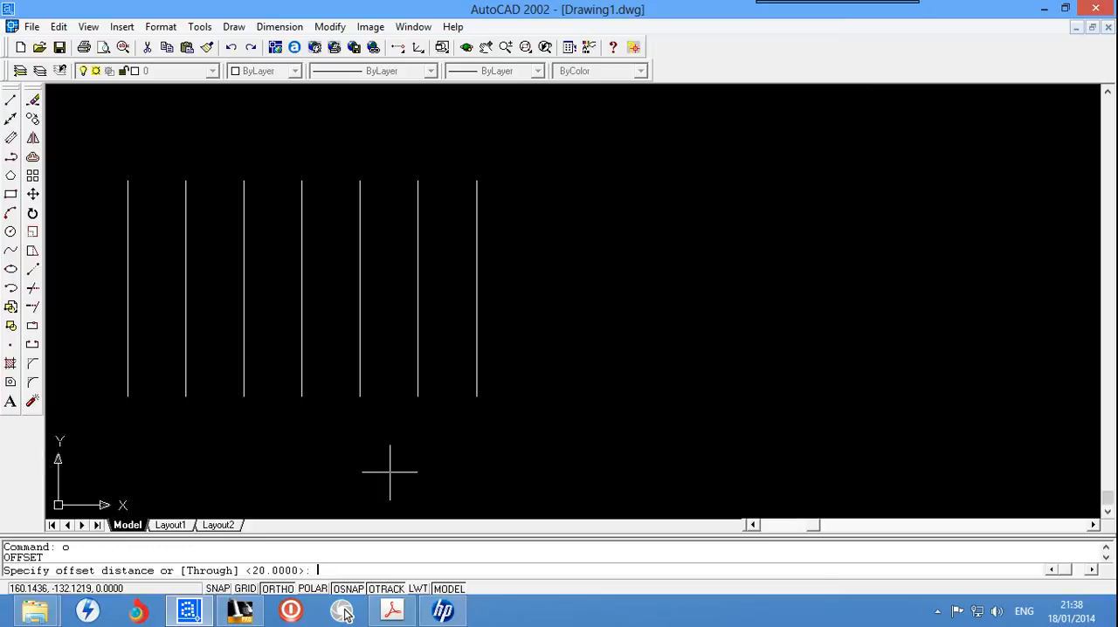
pyautogui.write('10')
pyautogui.press('Return')
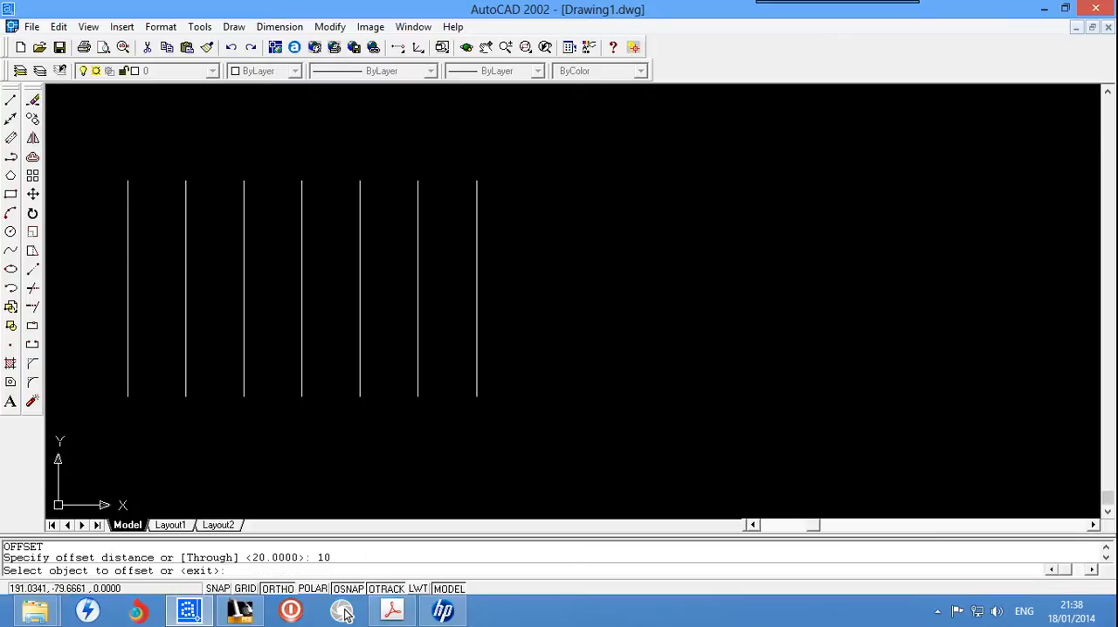
pyautogui.click(422, 310)
pyautogui.click(433, 314)
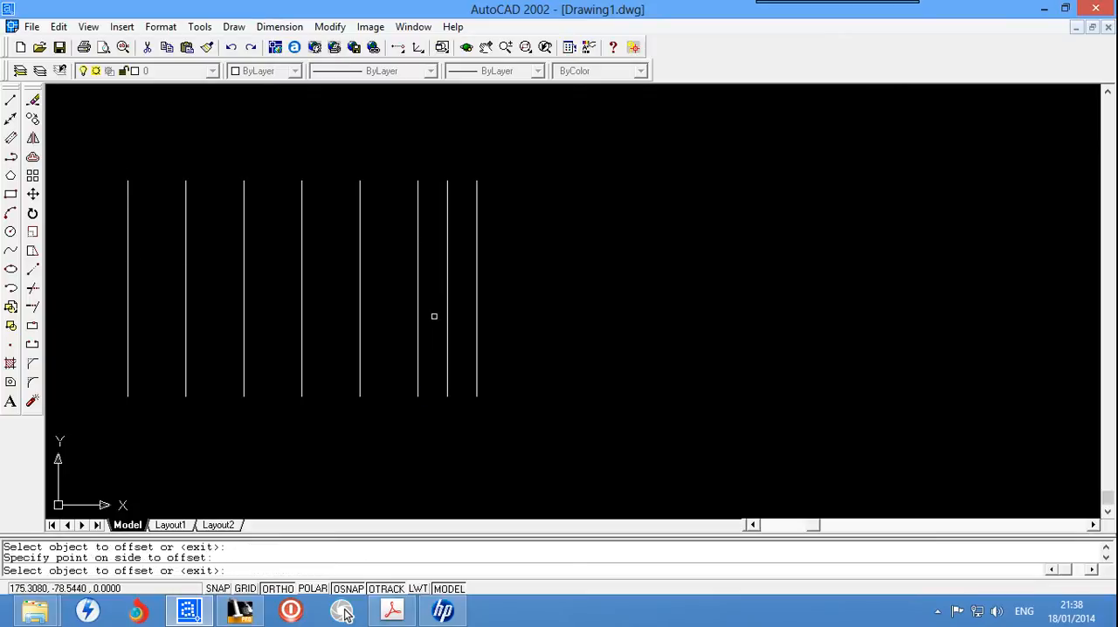
# Step: Offset each of the five leftmost lines 10 units to the right, filling the remaining gaps midway
pyautogui.click(359, 312)
pyautogui.click(381, 319)
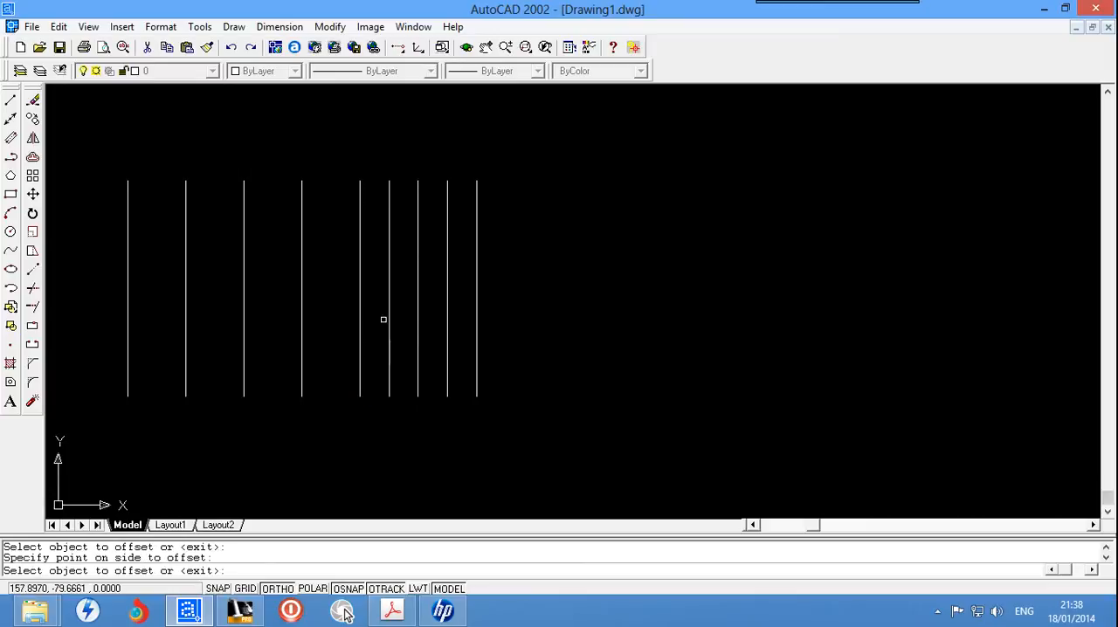
pyautogui.click(300, 322)
pyautogui.click(325, 324)
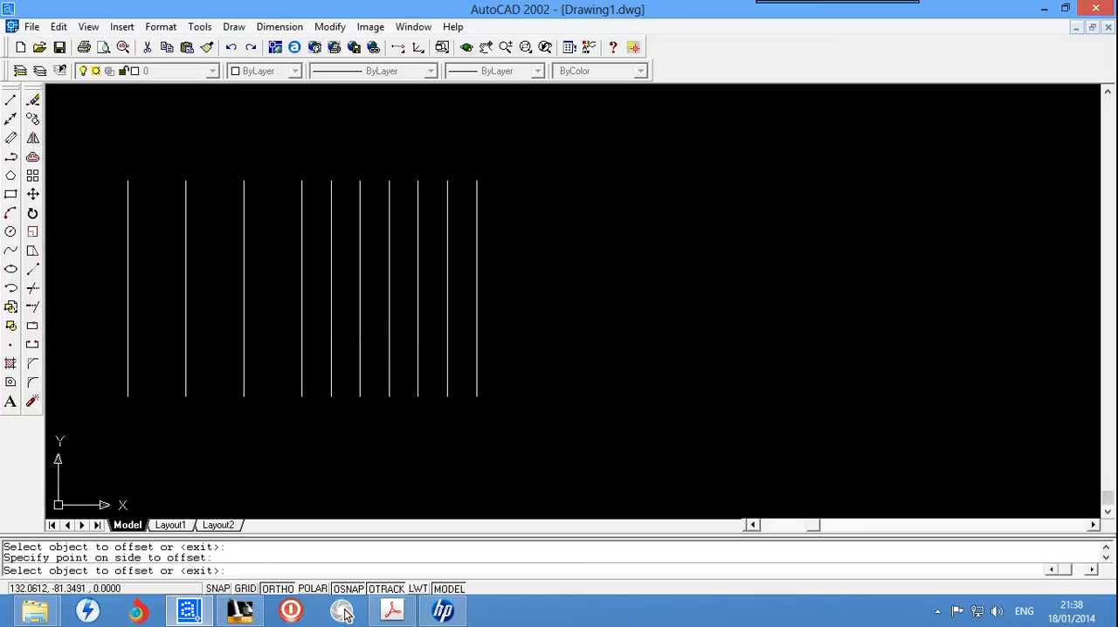
pyautogui.click(244, 313)
pyautogui.click(274, 319)
pyautogui.click(185, 319)
pyautogui.click(222, 328)
pyautogui.click(127, 325)
pyautogui.click(158, 326)
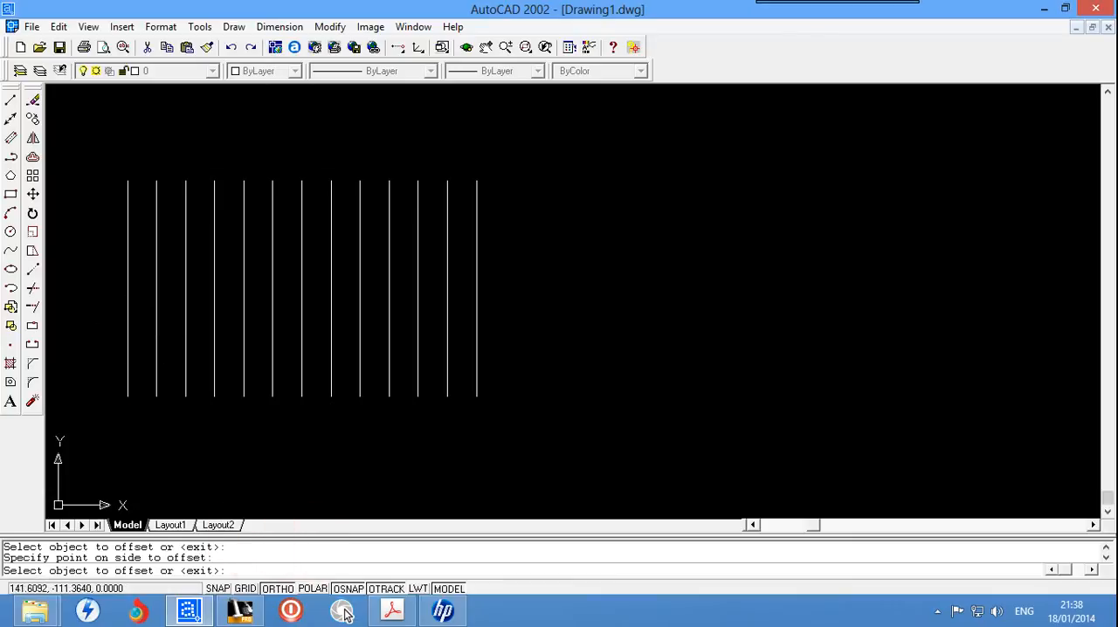
pyautogui.press('Escape')
# Step: Erase all the parallel vertical lines with one crossing window selection
pyautogui.click(585, 206)
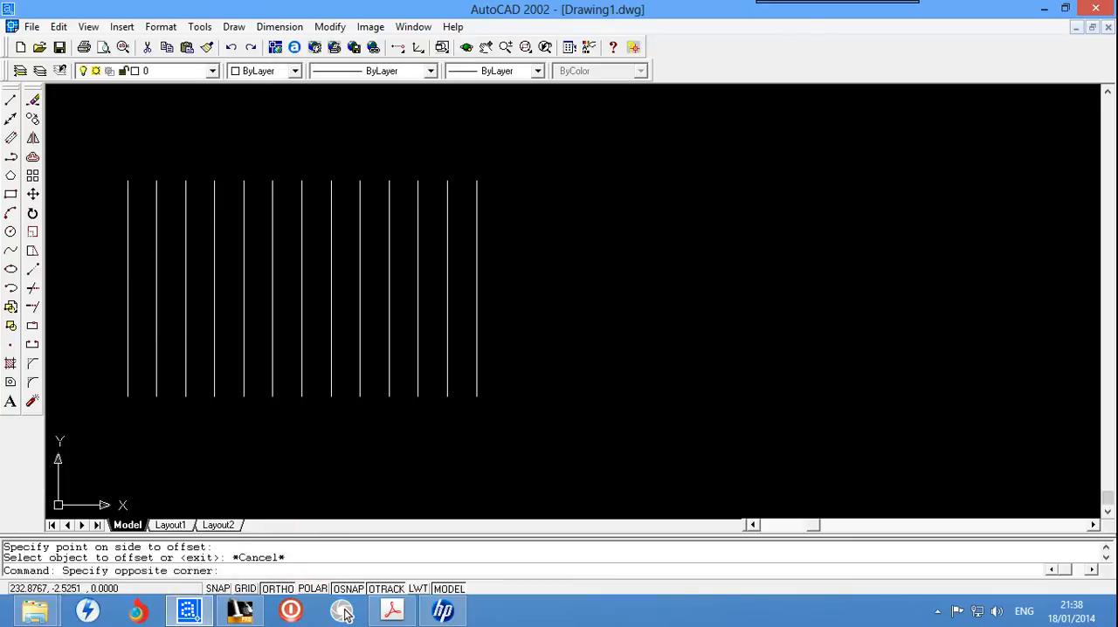
pyautogui.click(100, 460)
pyautogui.press('Delete')
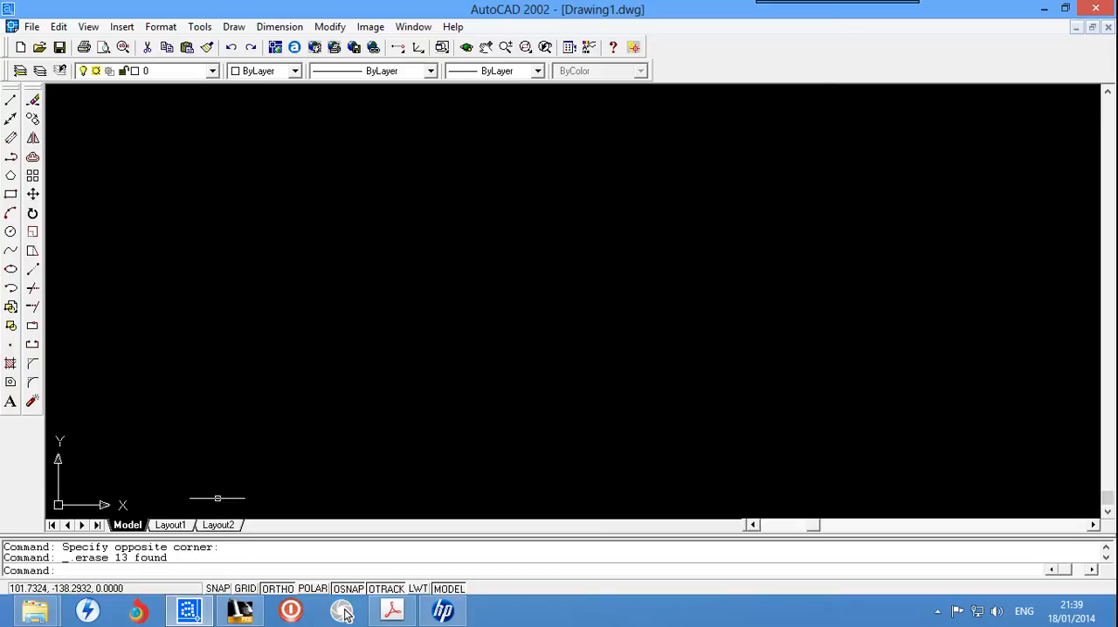
pyautogui.click(210, 563)
pyautogui.write('trim')
pyautogui.press('Return')
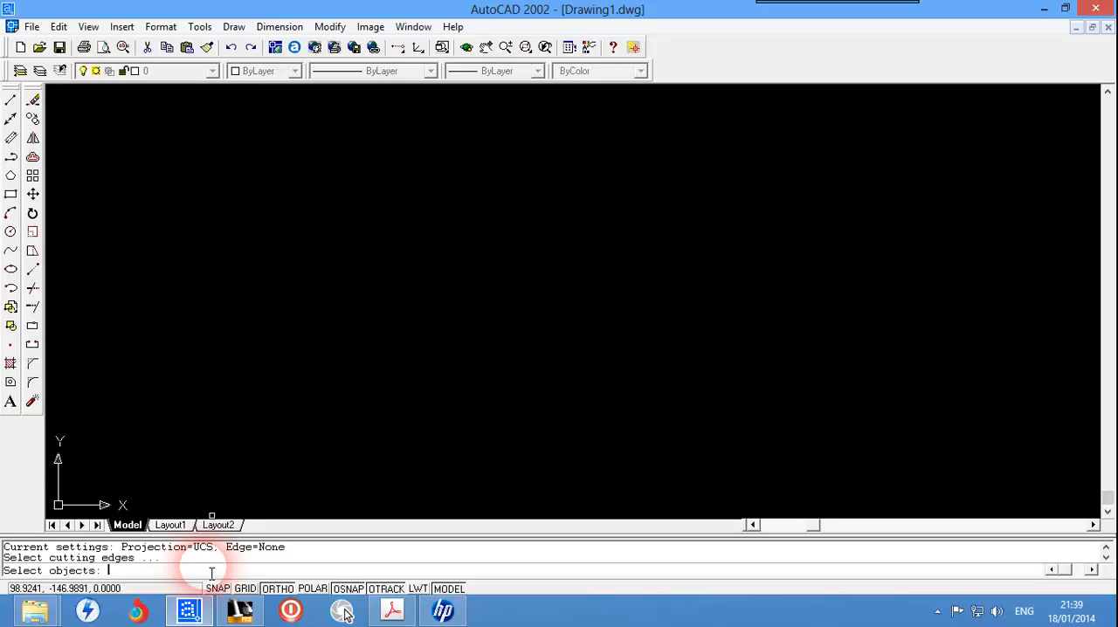
pyautogui.press('Escape')
pyautogui.press('Escape')
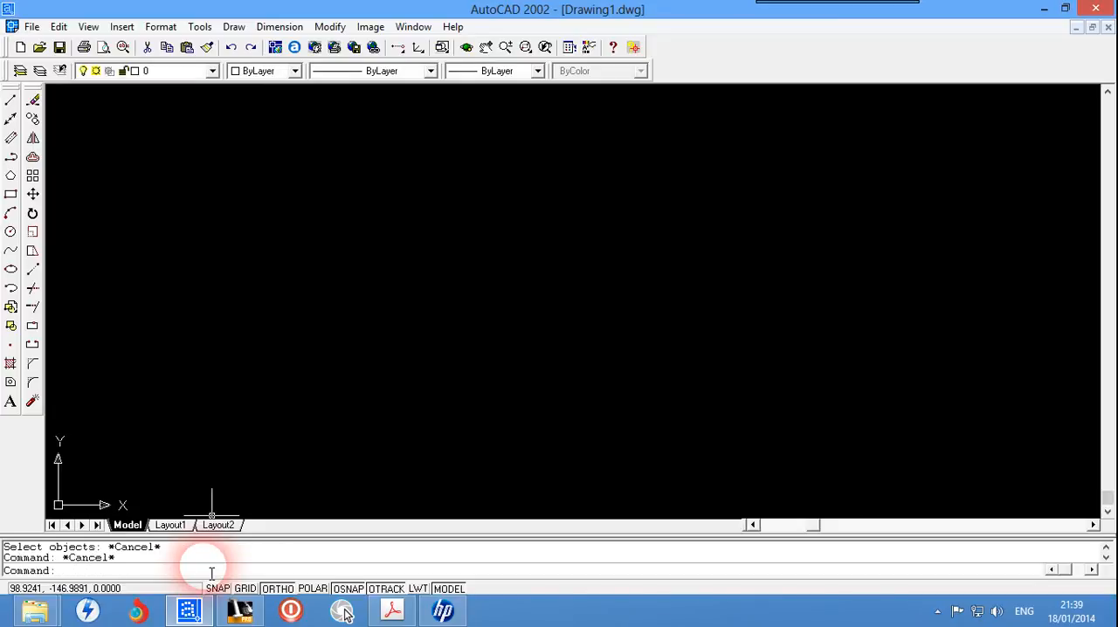
pyautogui.write('tr')
pyautogui.press('Return')
pyautogui.press('Escape')
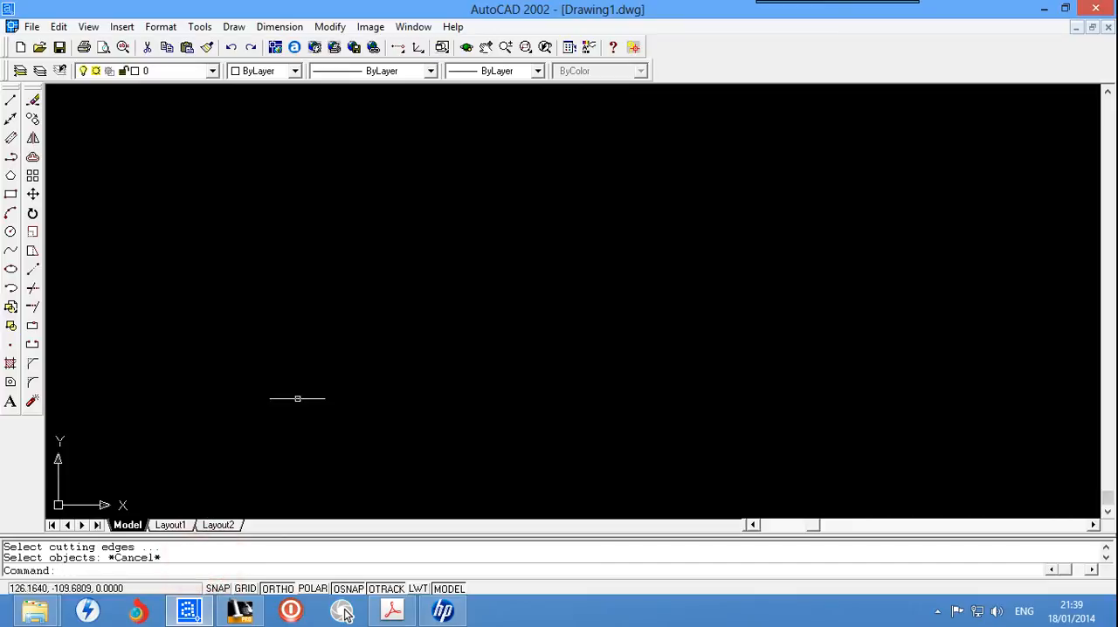
pyautogui.click(311, 200)
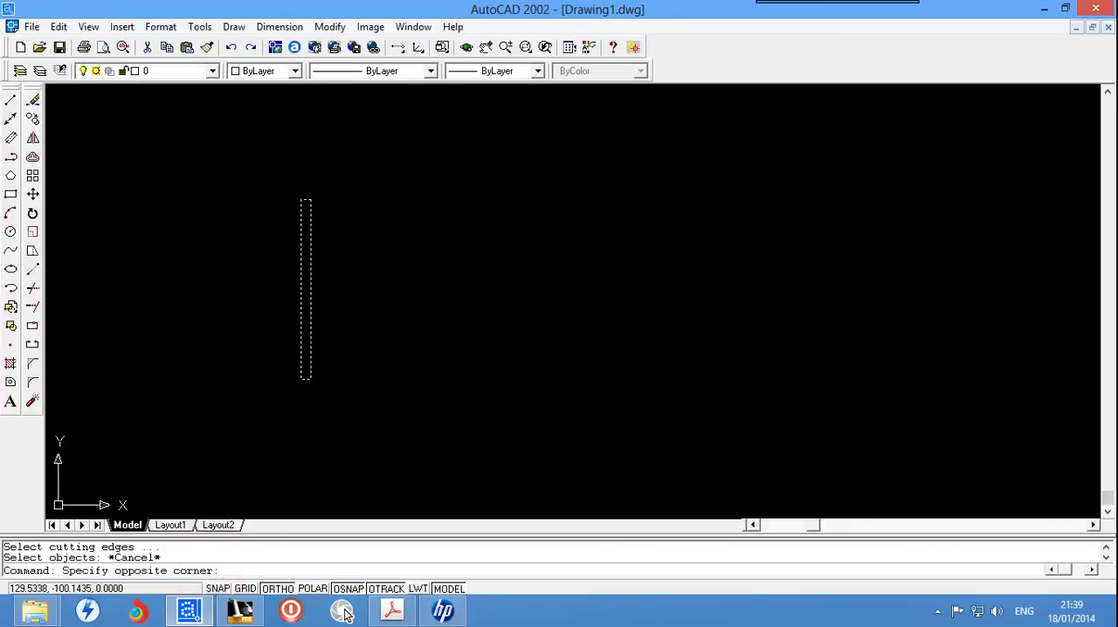
pyautogui.press('Escape')
# Step: Draw connected lines down, left, up and right, so the last horizontal line crosses and extends past the first vertical line
pyautogui.click(11, 102)
pyautogui.click(309, 196)
pyautogui.click(309, 236)
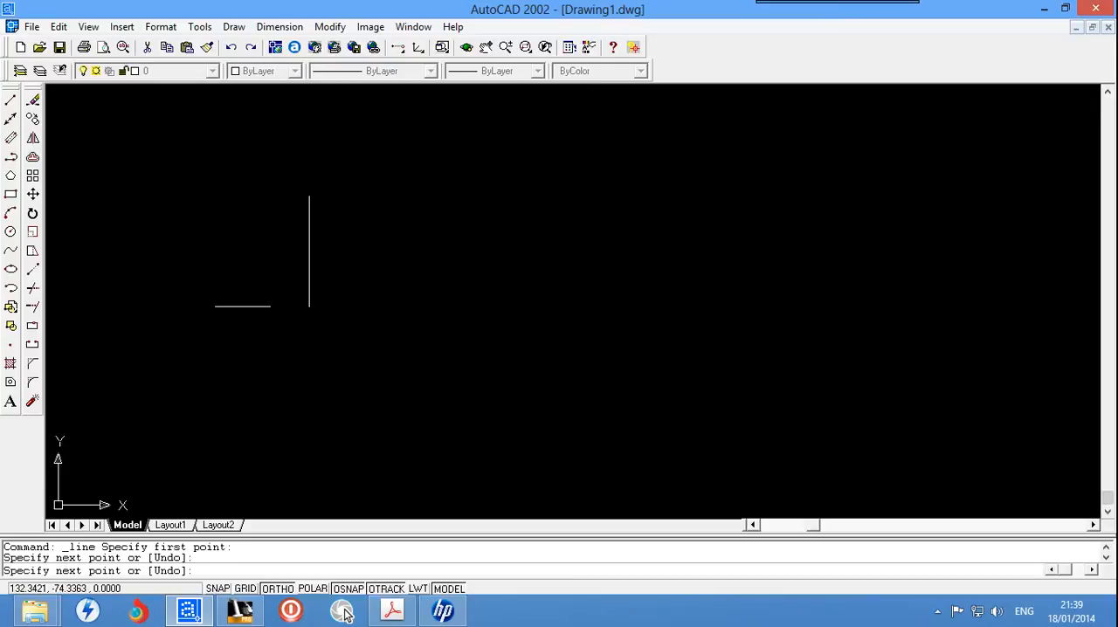
pyautogui.click(309, 386)
pyautogui.click(261, 386)
pyautogui.click(217, 227)
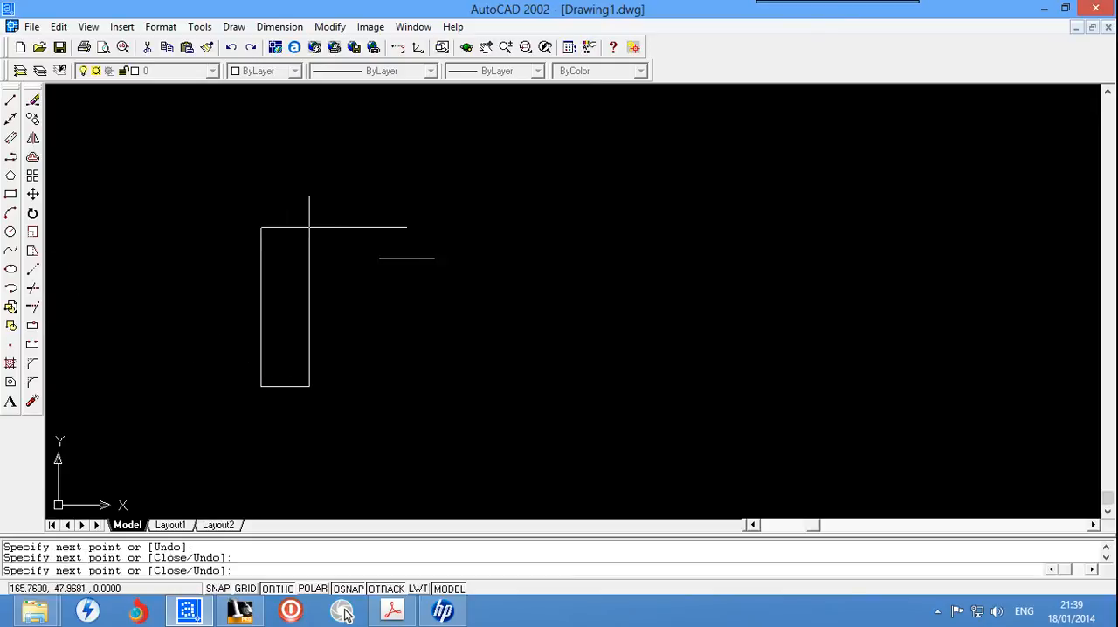
pyautogui.click(415, 257)
pyautogui.press('Escape')
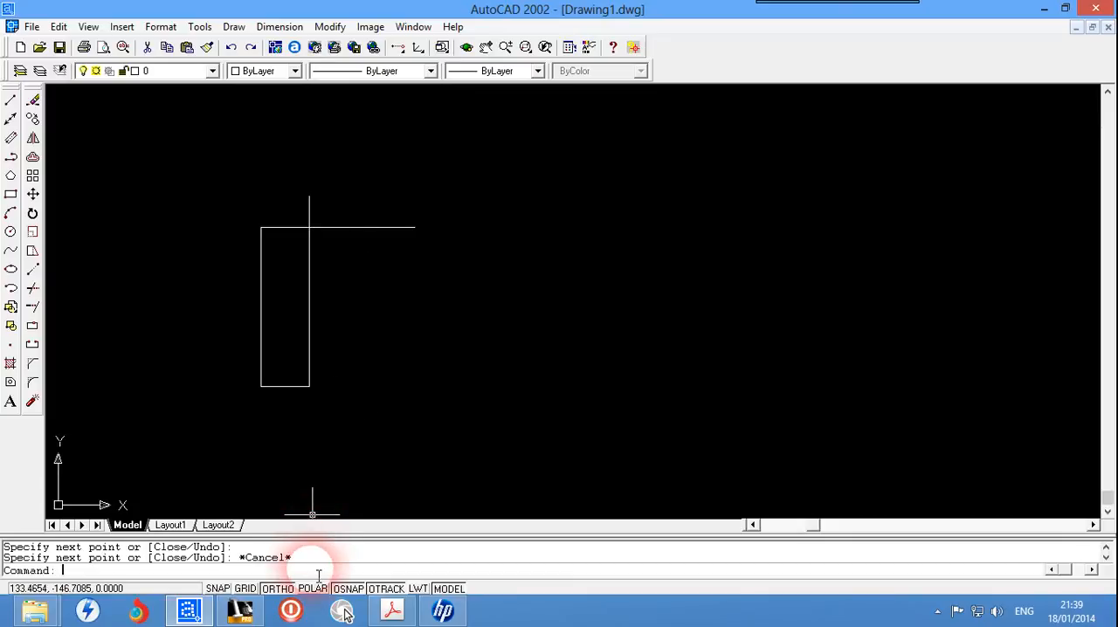
# Step: Try to trim the crossing lines, choosing the longer vertical line and the upper horizontal line as cutting edges
pyautogui.press('Return')
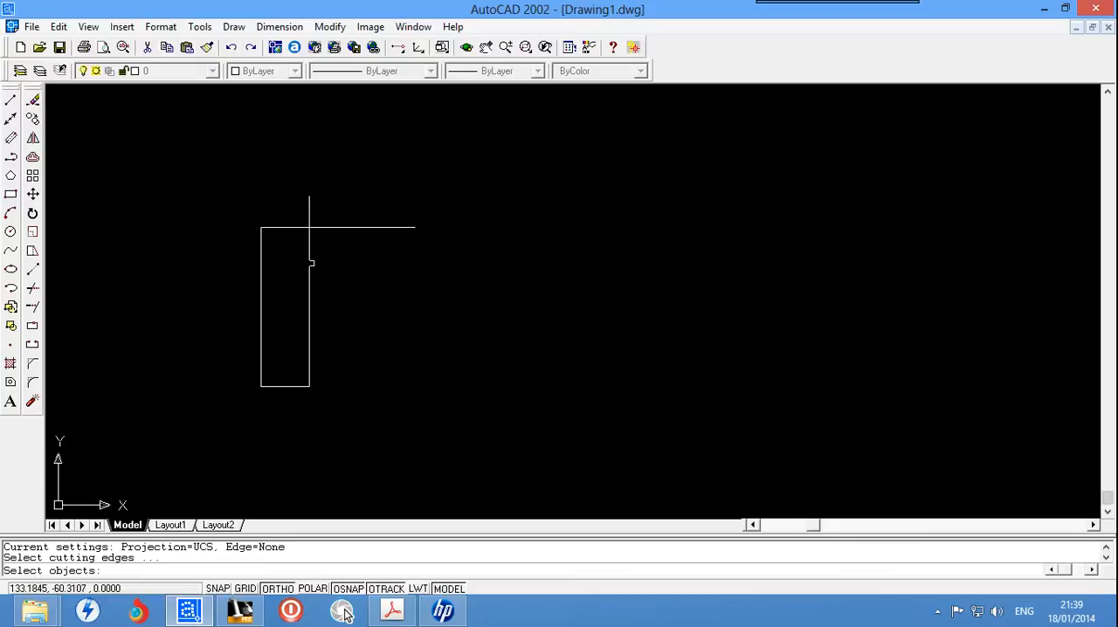
pyautogui.click(309, 264)
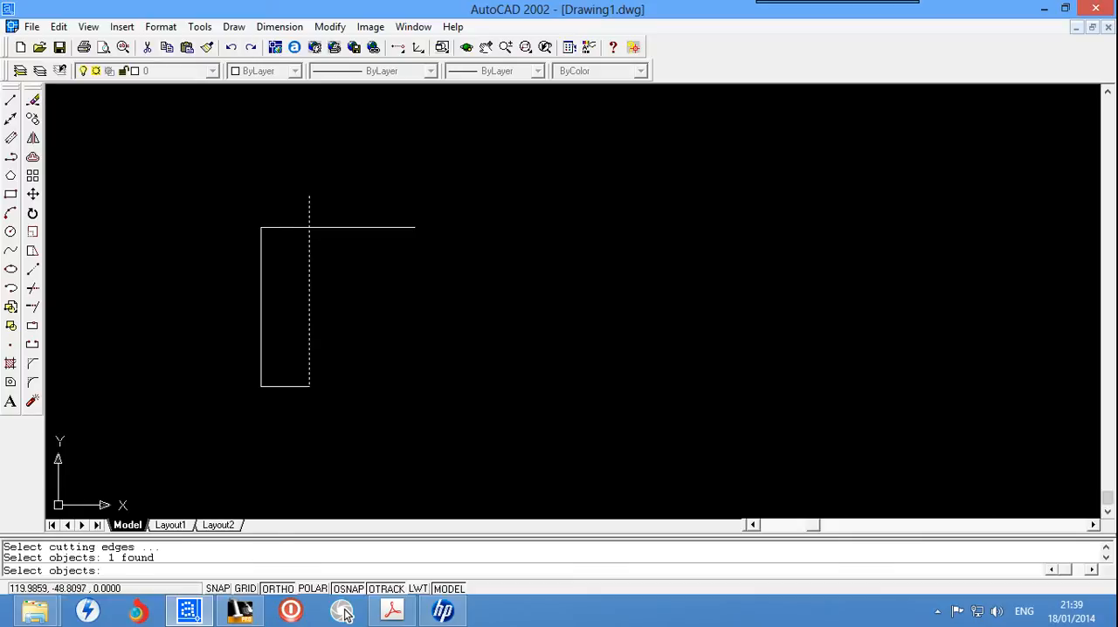
pyautogui.click(281, 227)
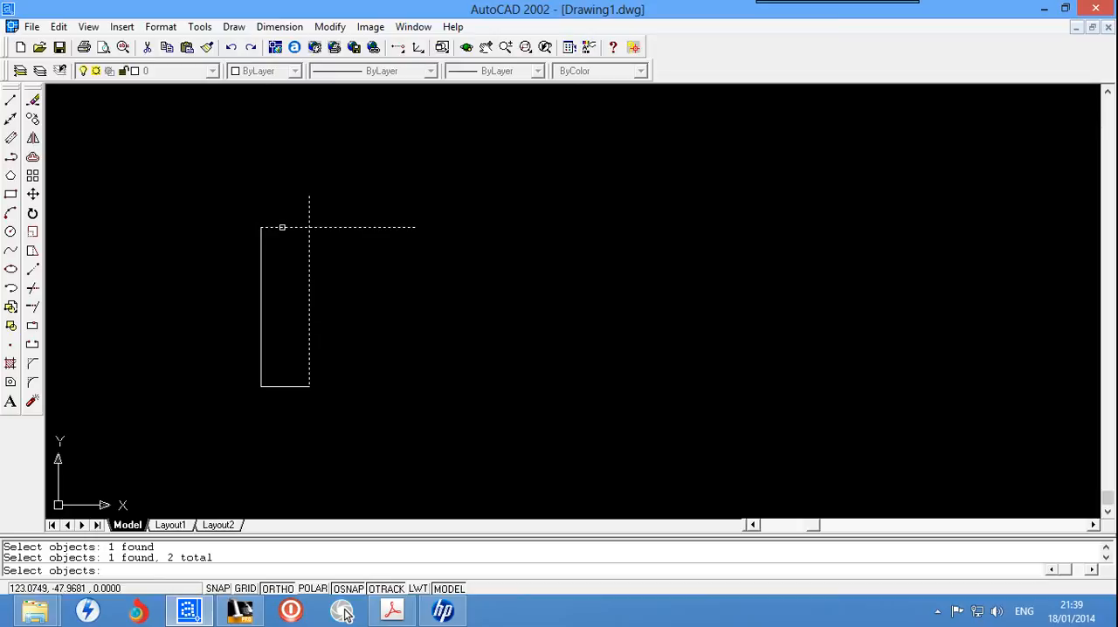
pyautogui.click(370, 318)
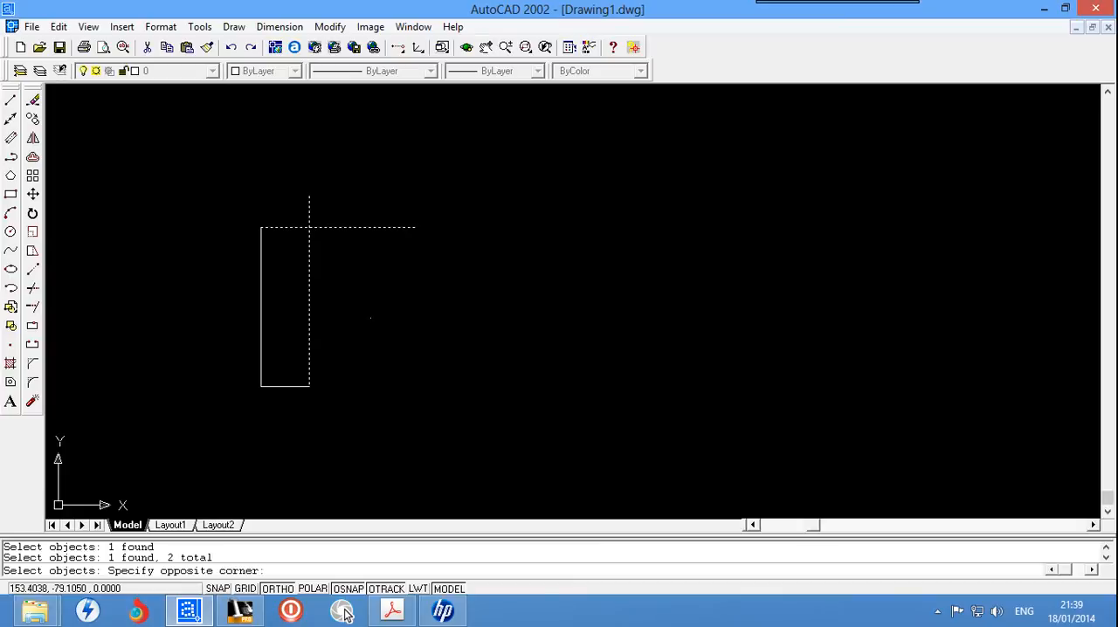
pyautogui.press('Escape')
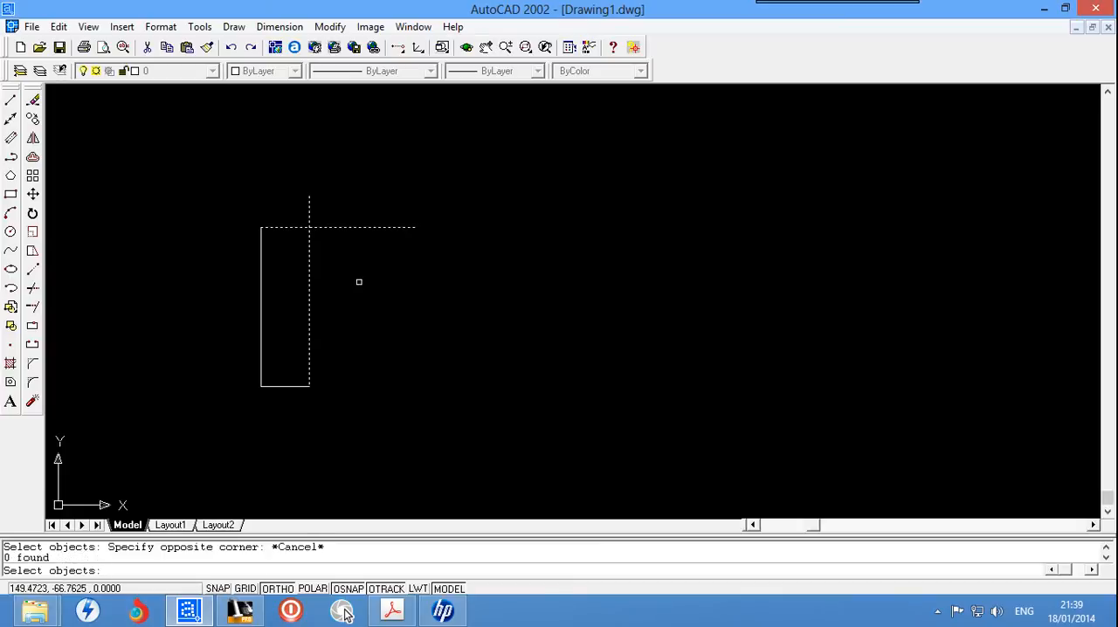
pyautogui.press('Escape')
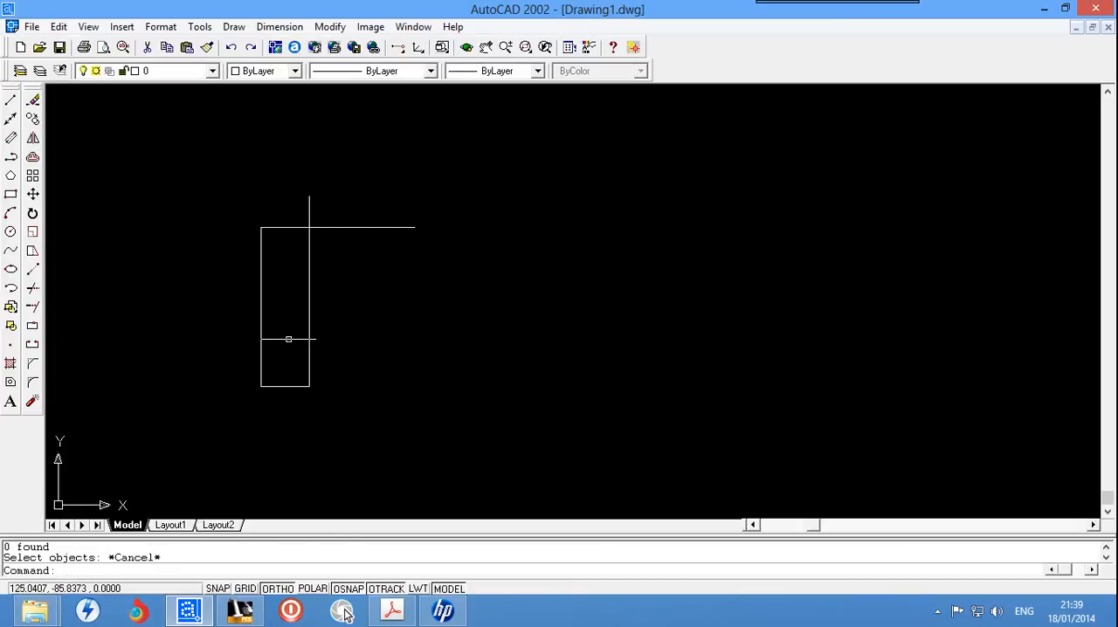
# Step: Trim the overhanging ends of the upper horizontal line and longer vertical line at their crossing, using both lines as cutting edges
pyautogui.write('tr')
pyautogui.press('Return')
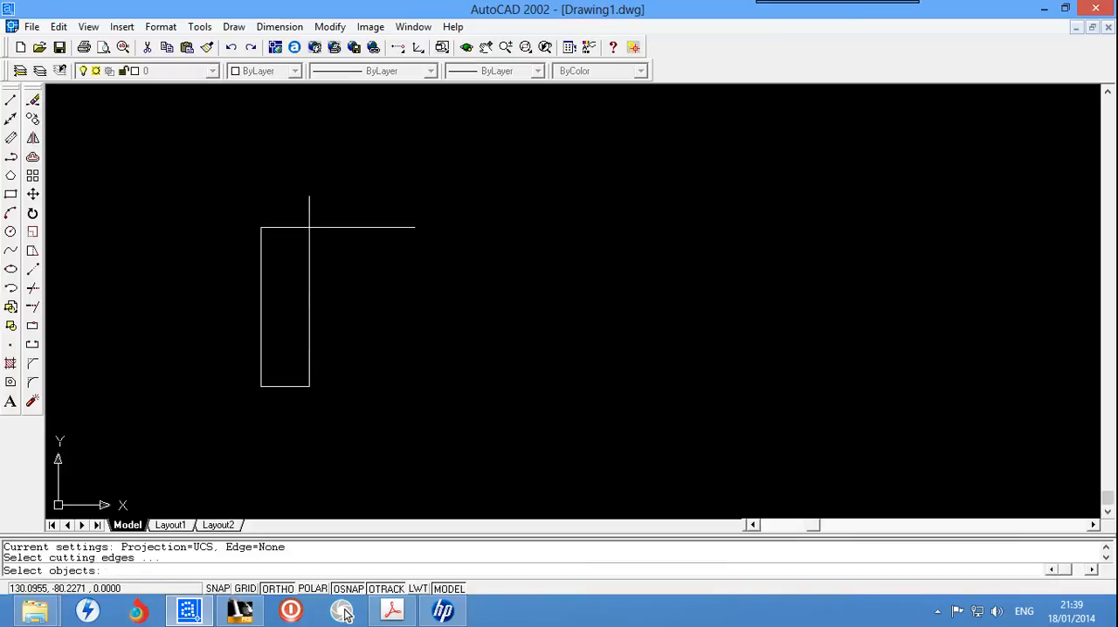
pyautogui.click(310, 289)
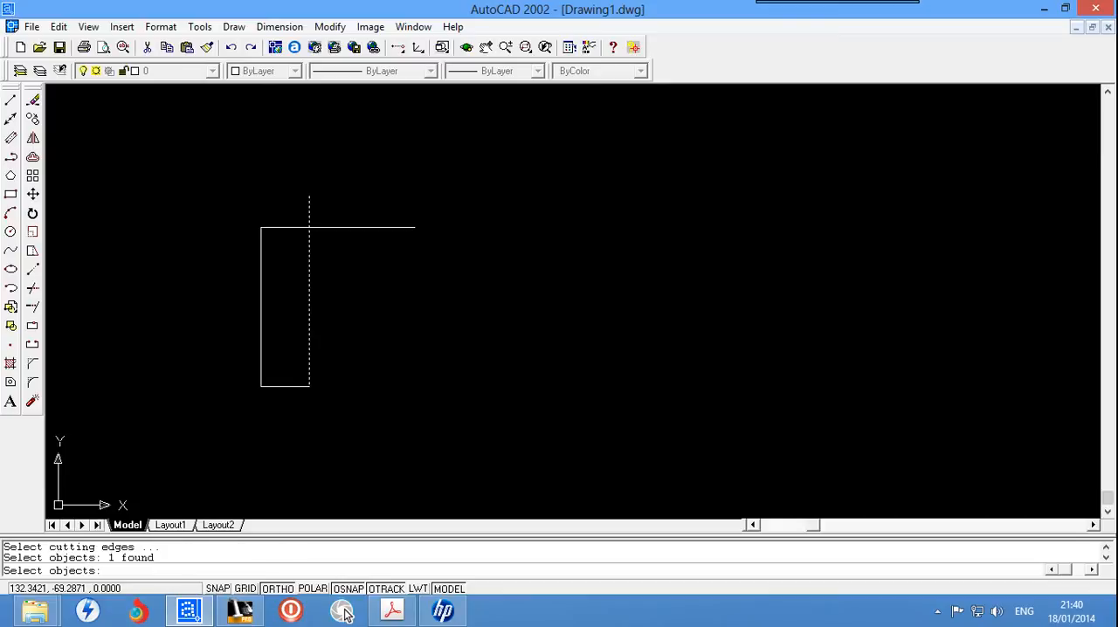
pyautogui.click(294, 227)
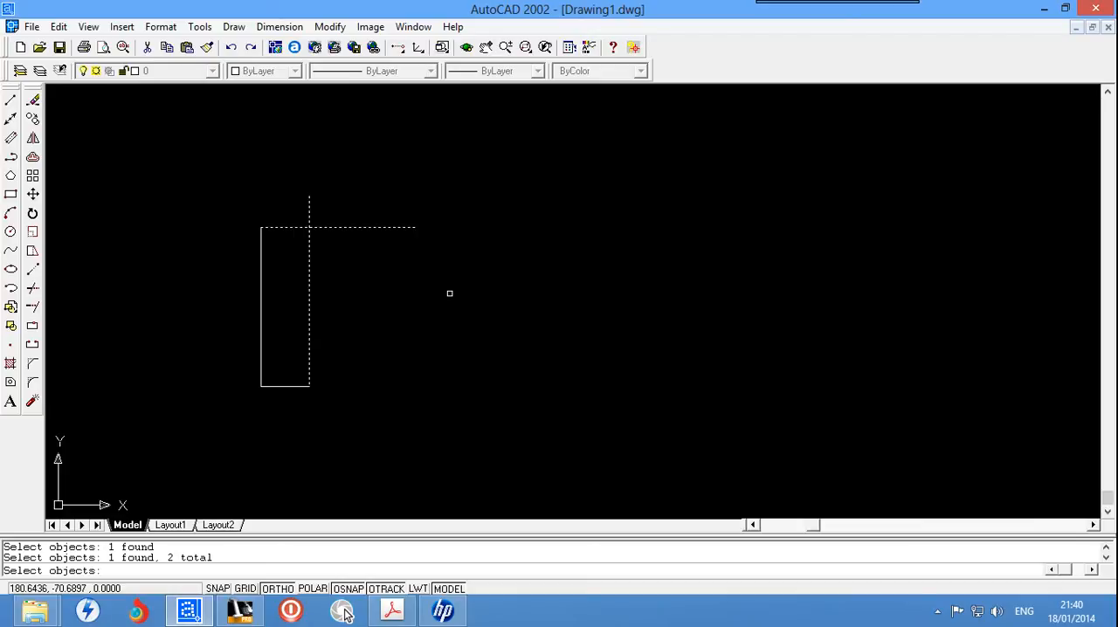
pyautogui.press('Return')
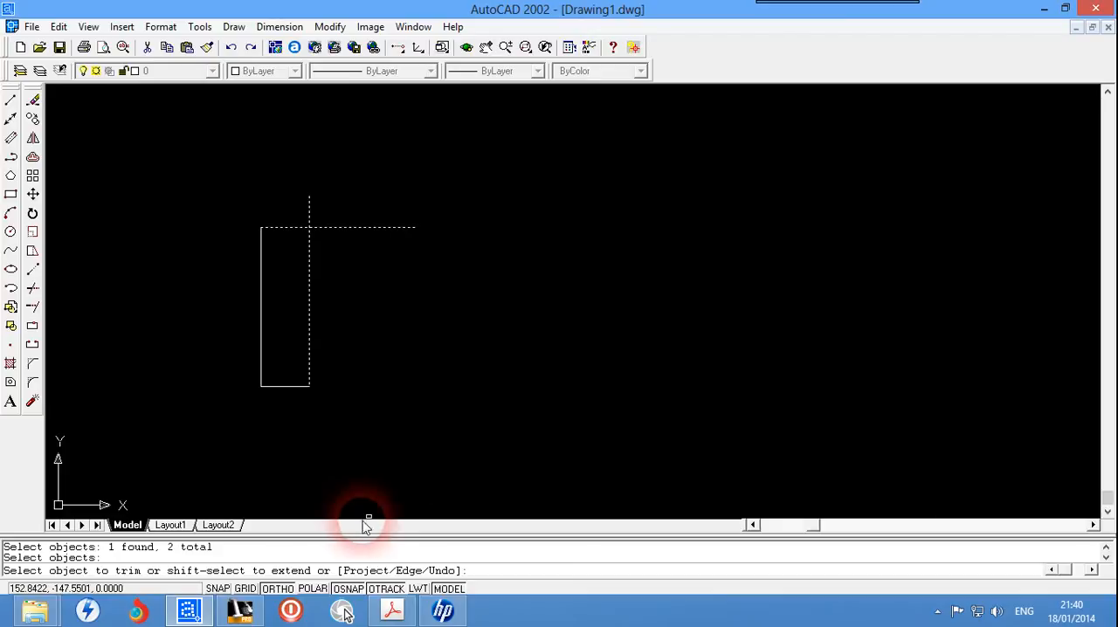
pyautogui.click(358, 228)
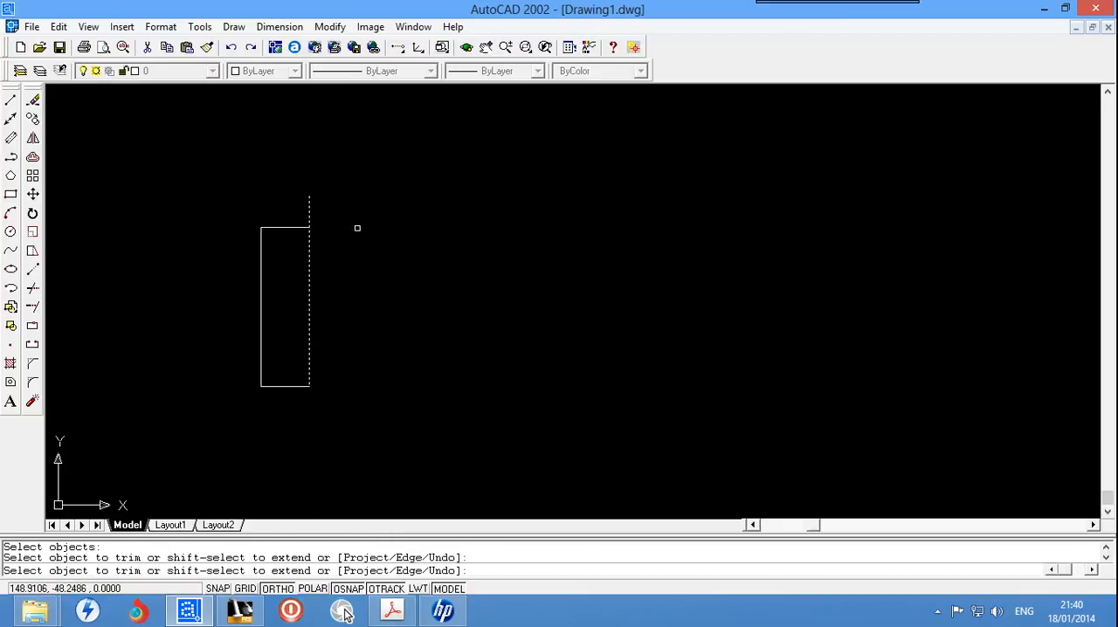
pyautogui.click(309, 211)
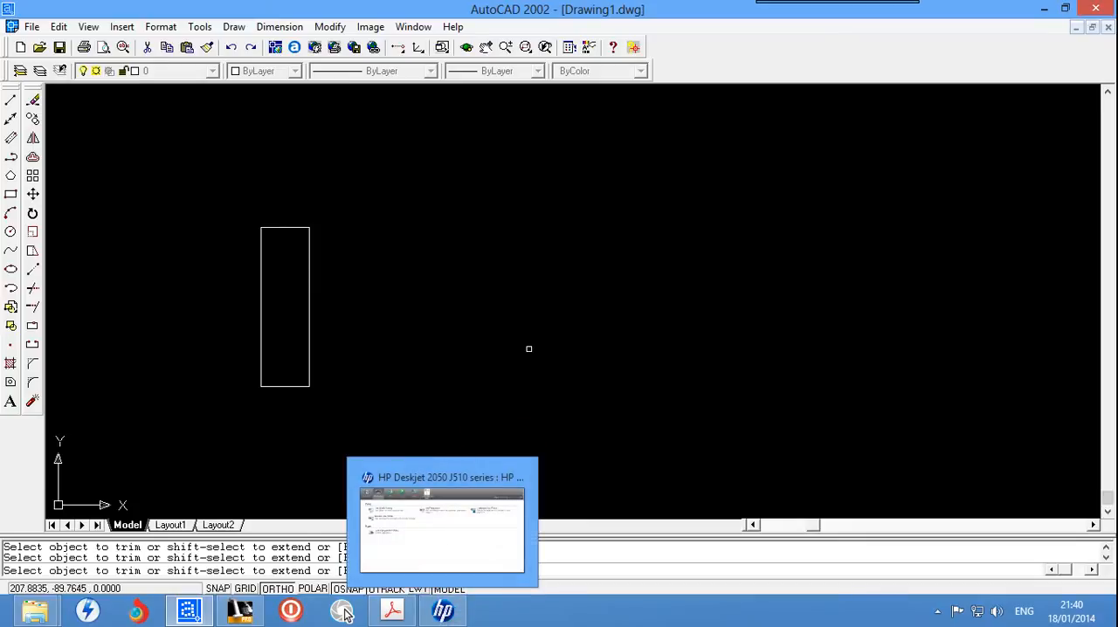
pyautogui.press('Escape')
# Step: Erase the four lines of the narrow rectangle with one crossing window selection
pyautogui.click(447, 227)
pyautogui.click(123, 424)
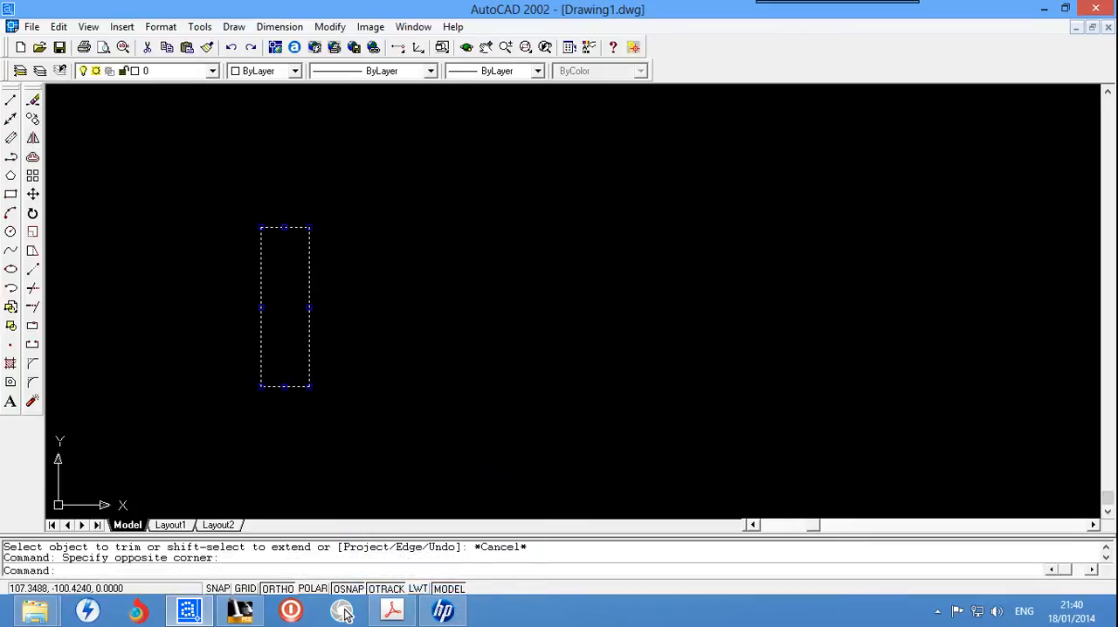
pyautogui.press('Delete')
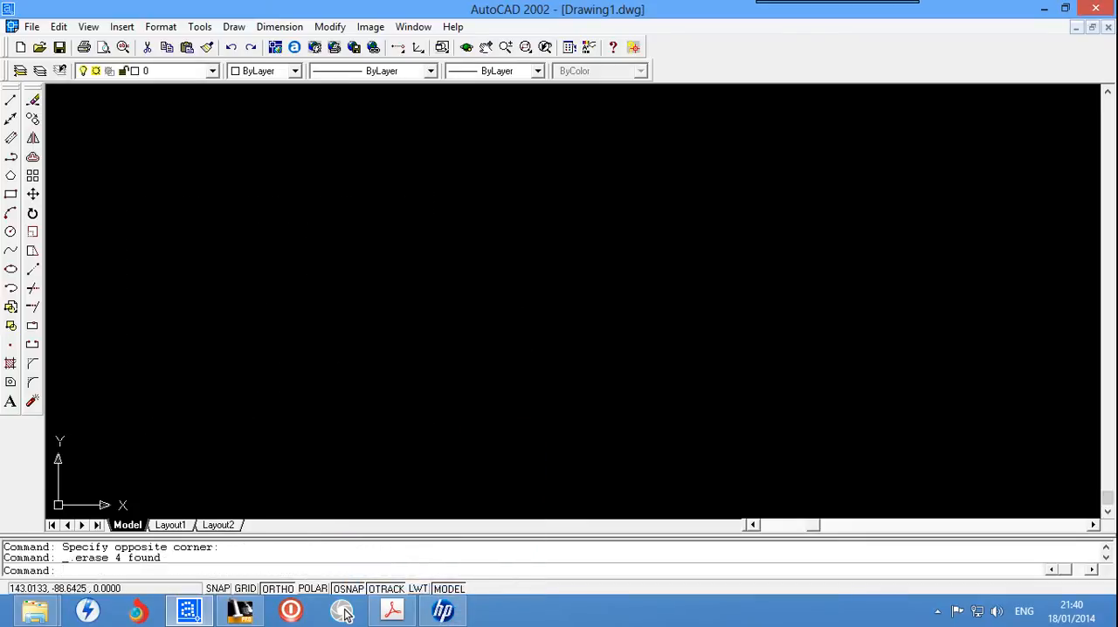
# Step: Draw connected lines down, right, up, left across the first vertical line, and down to form the outer left side
pyautogui.rightClick(12, 103)
pyautogui.click(357, 160)
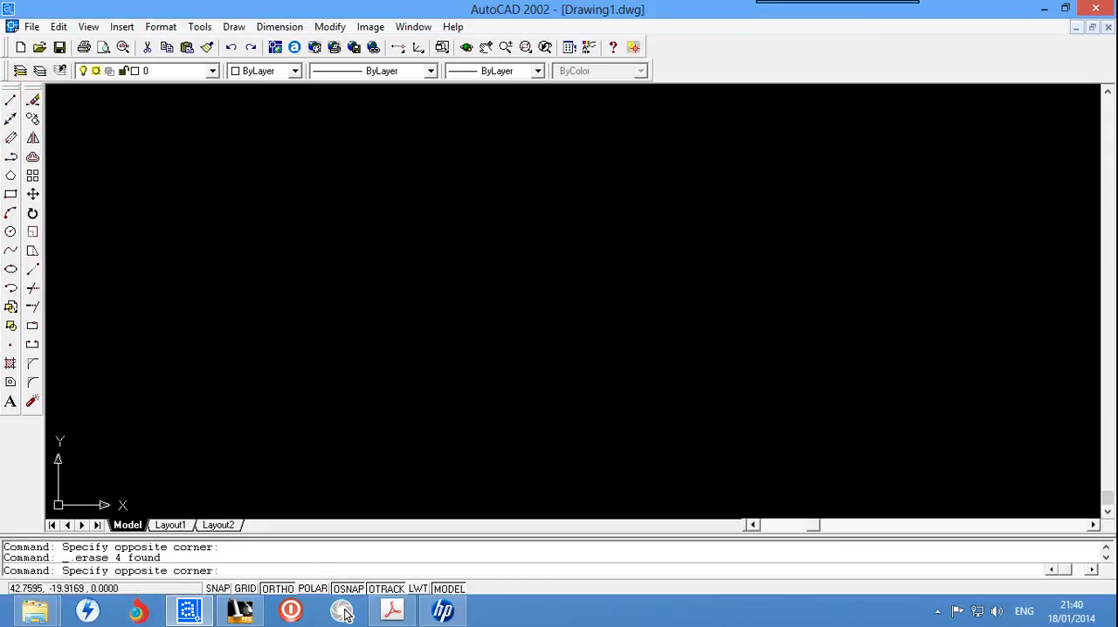
pyautogui.click(11, 99)
pyautogui.click(240, 181)
pyautogui.click(239, 306)
pyautogui.click(385, 306)
pyautogui.click(385, 193)
pyautogui.click(239, 194)
pyautogui.click(179, 209)
pyautogui.click(250, 427)
# Step: Continue the line chain right from the outer left side, down, left, and up across the middle horizontal and the box's lower edge
pyautogui.click(309, 283)
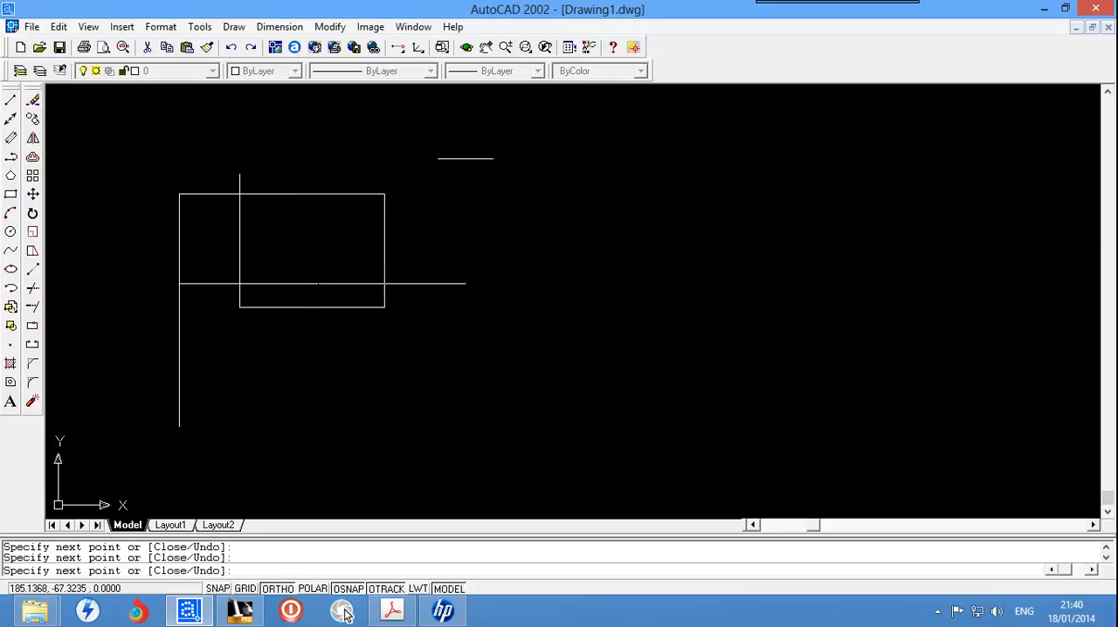
pyautogui.click(464, 187)
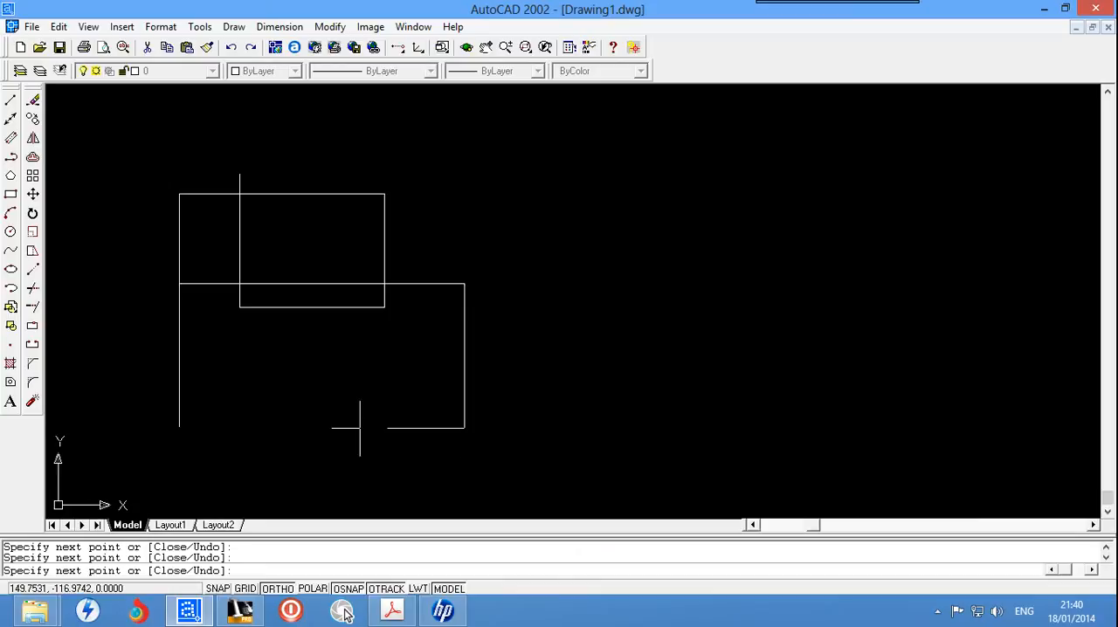
pyautogui.click(306, 340)
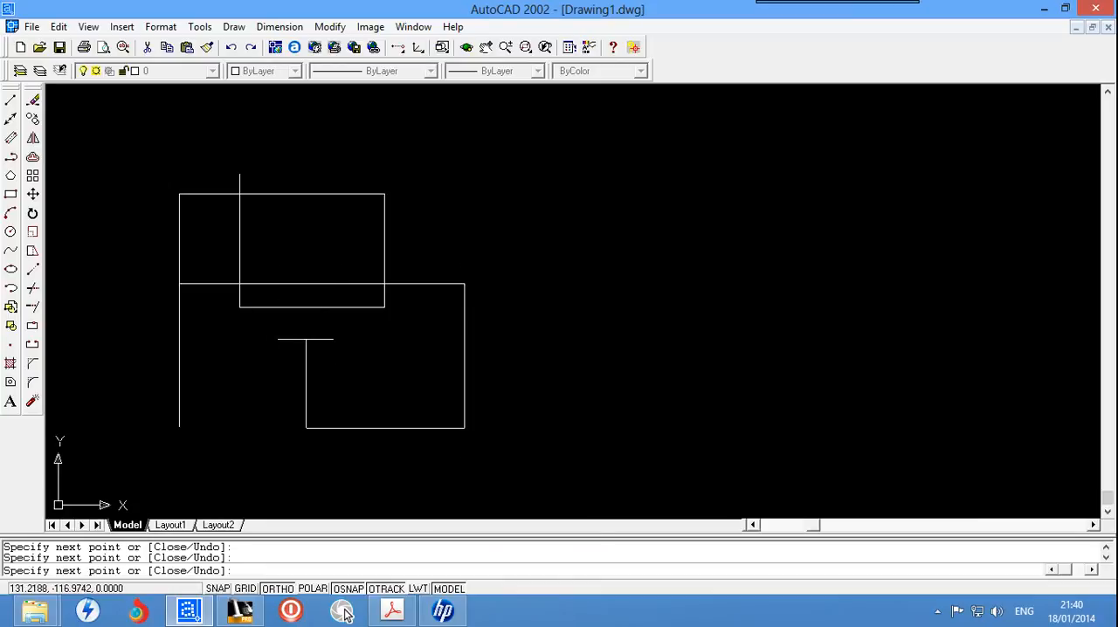
pyautogui.click(307, 239)
pyautogui.press('Escape')
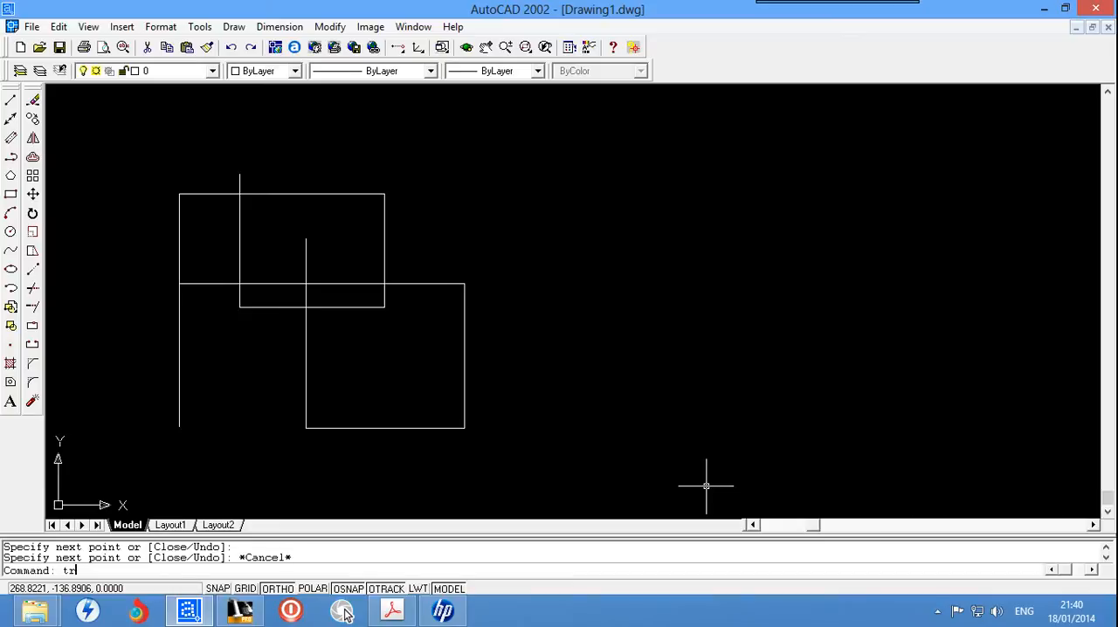
pyautogui.write('tr')
pyautogui.press('Return')
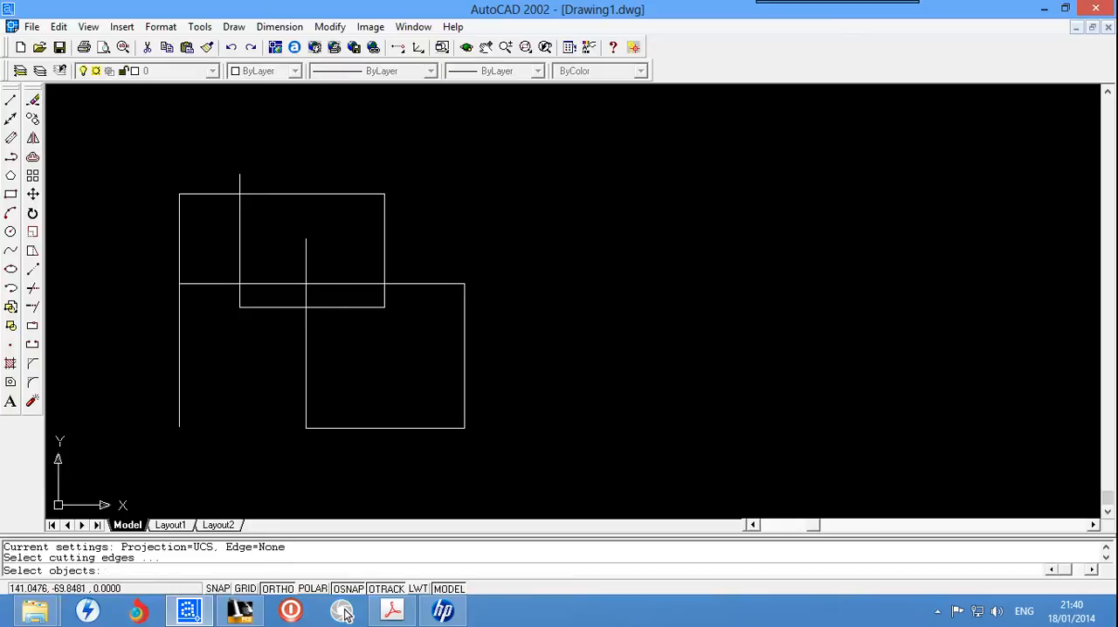
pyautogui.click(336, 283)
pyautogui.click(304, 354)
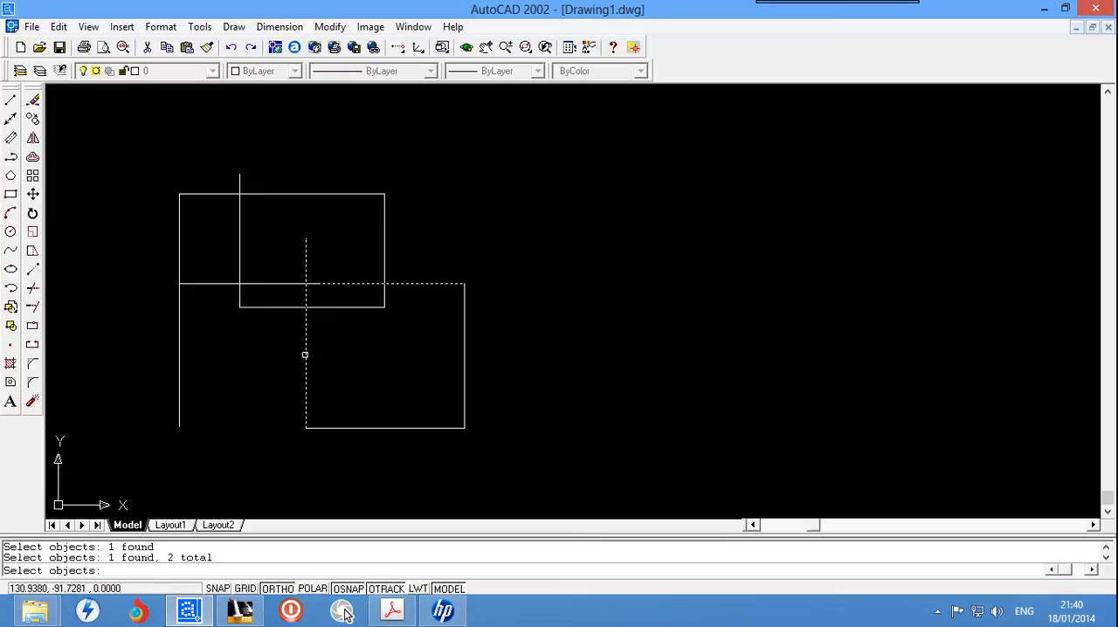
pyautogui.click(350, 341)
pyautogui.doubleClick(328, 323)
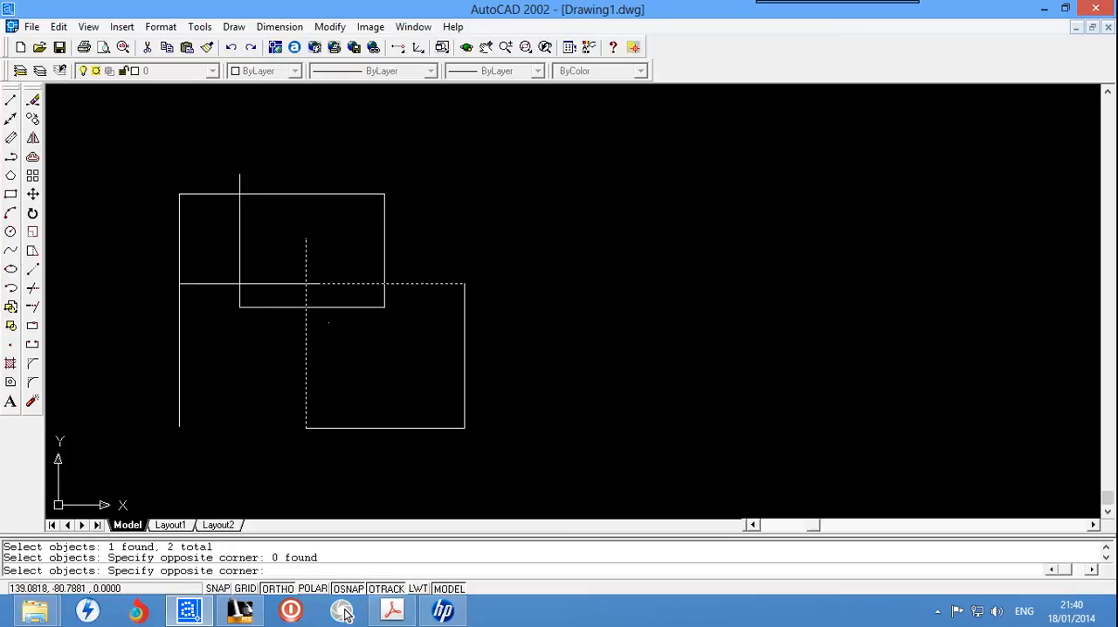
pyautogui.click(350, 319)
pyautogui.press('Return')
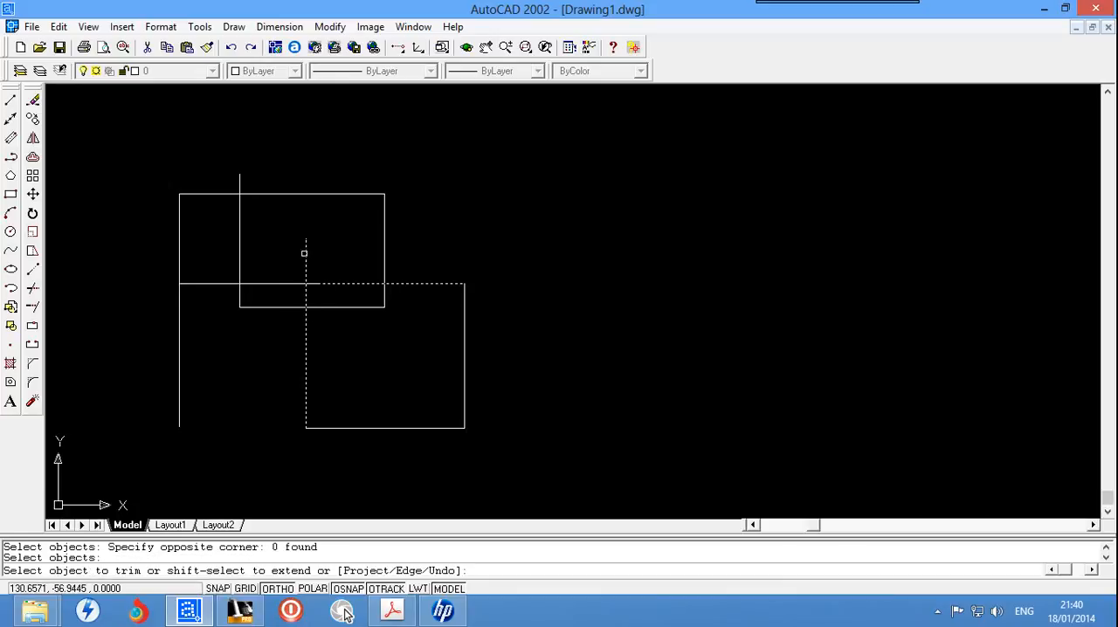
pyautogui.rightClick(305, 256)
pyautogui.press('Escape')
pyautogui.press('Escape')
# Step: Trim the inner vertical line's end above the middle horizontal line, using the two horizontal segments and the vertical as cutting edges
pyautogui.press('Return')
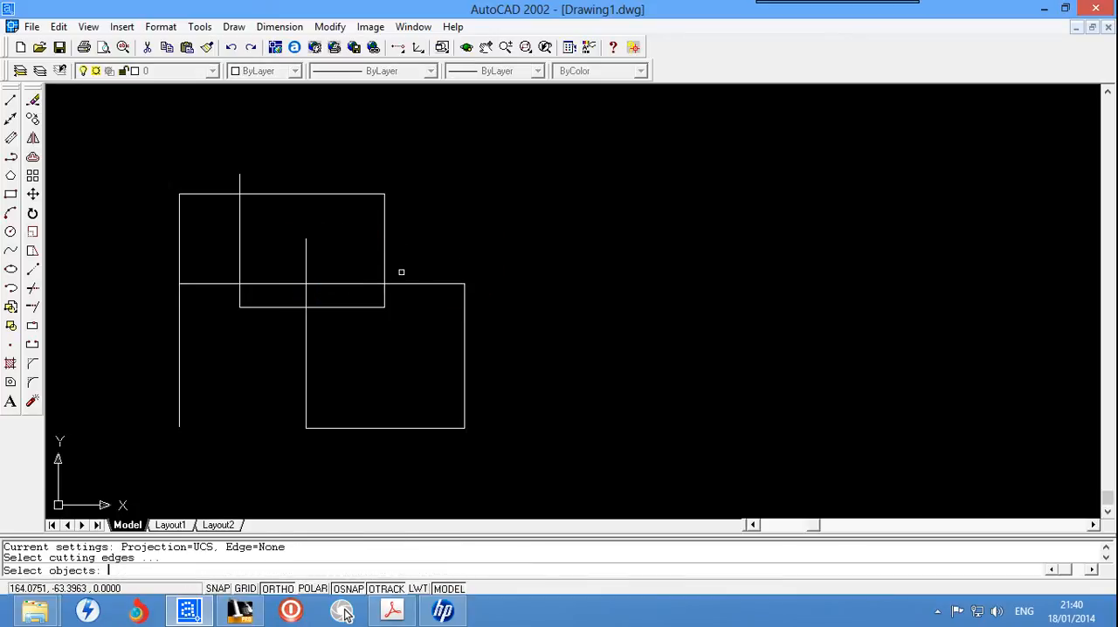
pyautogui.click(320, 284)
pyautogui.click(307, 367)
pyautogui.click(283, 284)
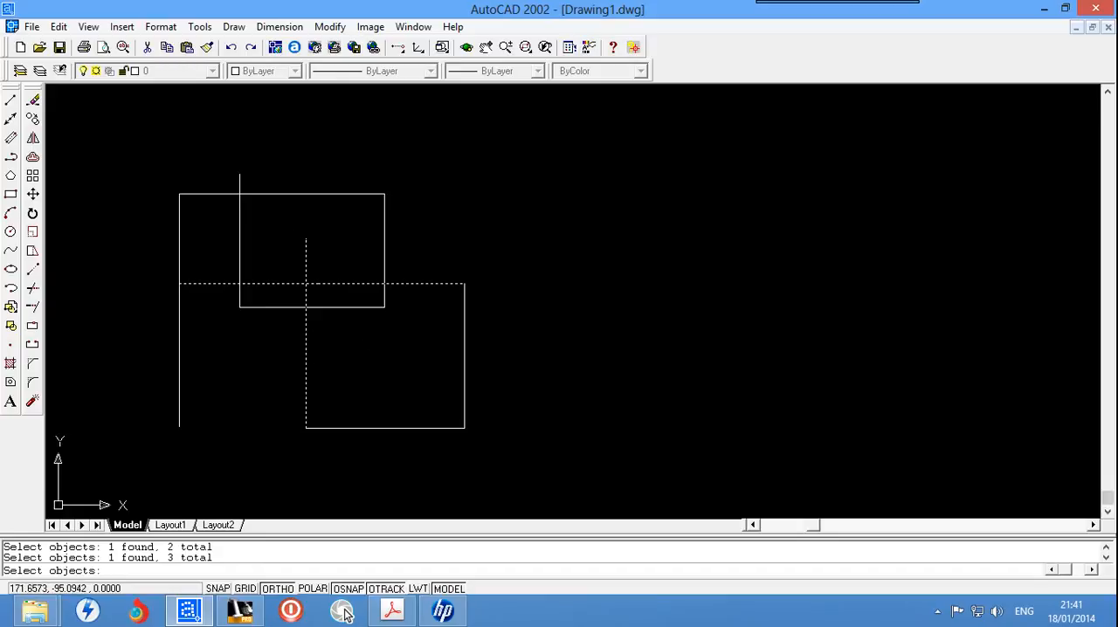
pyautogui.press('Return')
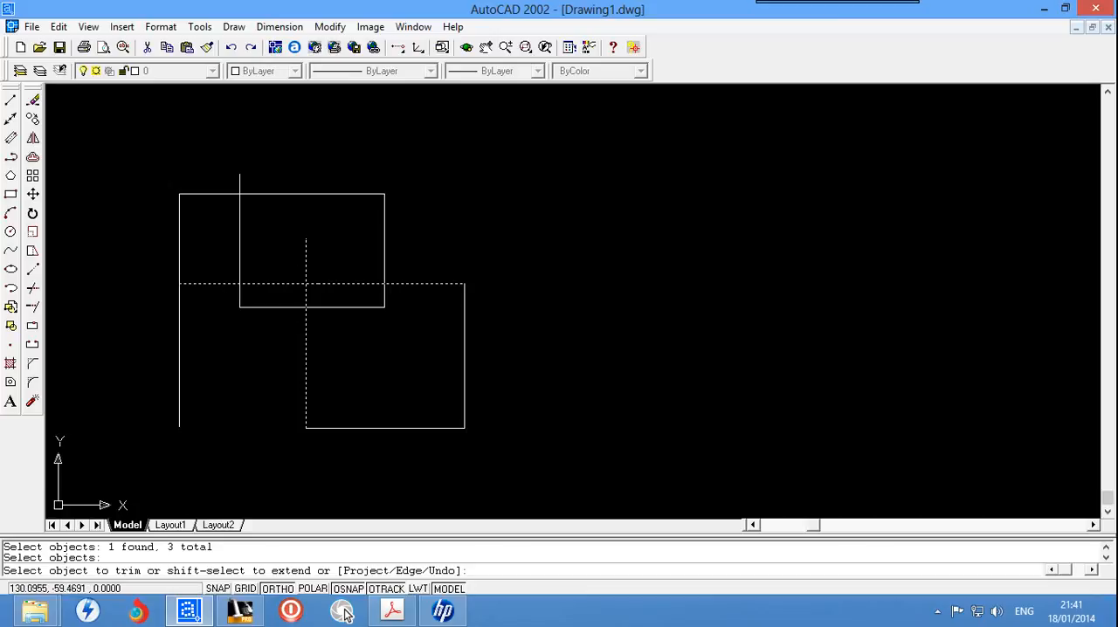
pyautogui.click(303, 260)
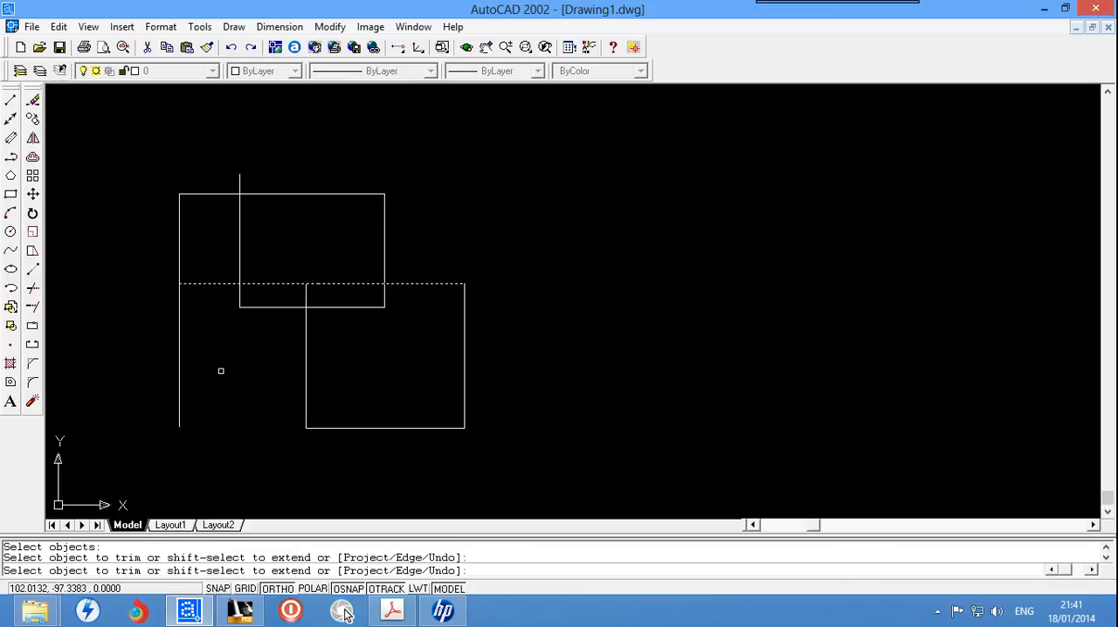
pyautogui.press('Escape')
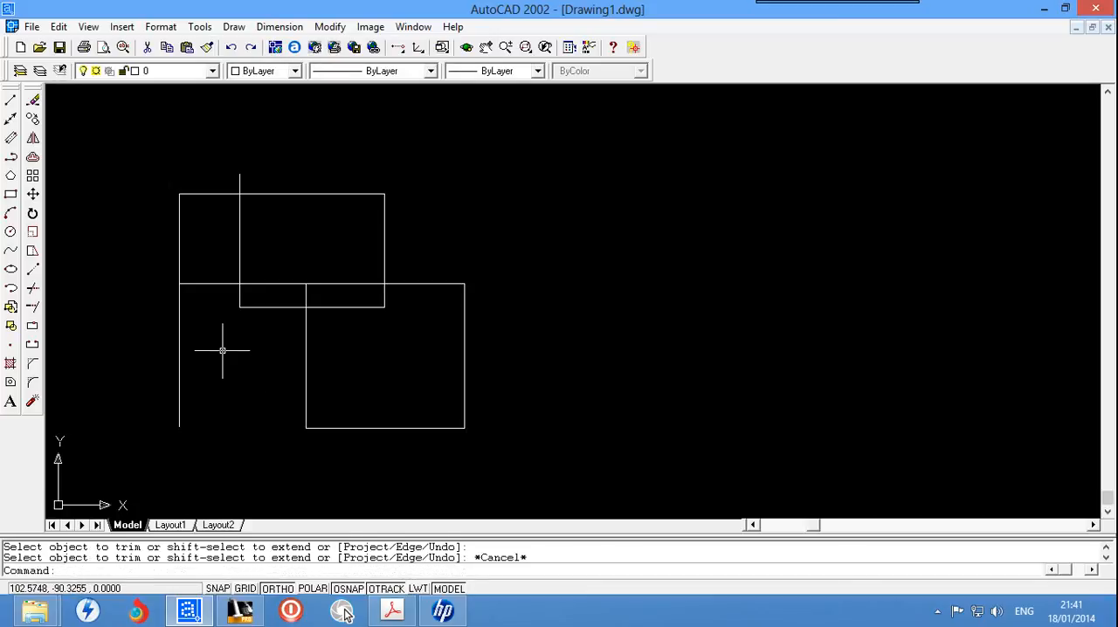
# Step: Trim the short vertical stub projecting above the top horizontal line, using both crossing lines as cutting edges
pyautogui.write('tr')
pyautogui.press('Return')
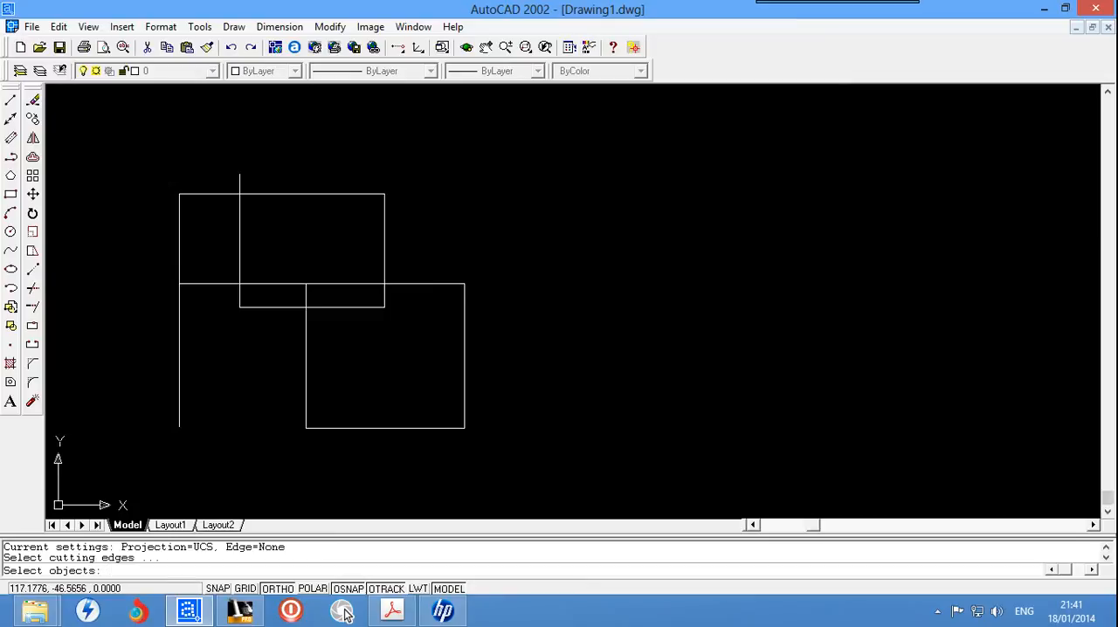
pyautogui.click(254, 195)
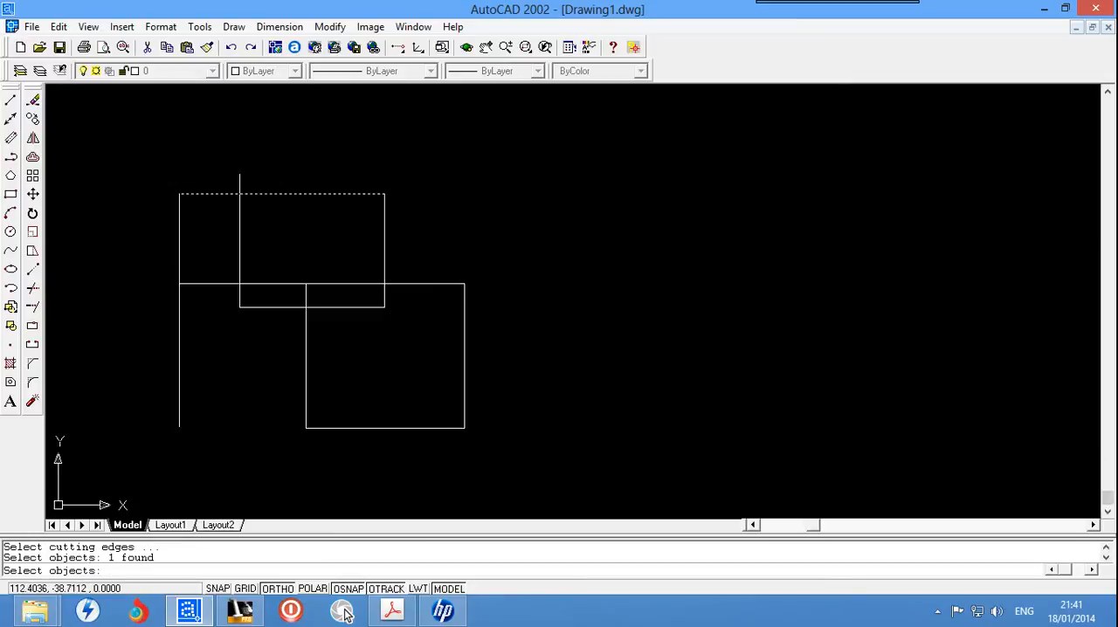
pyautogui.click(239, 217)
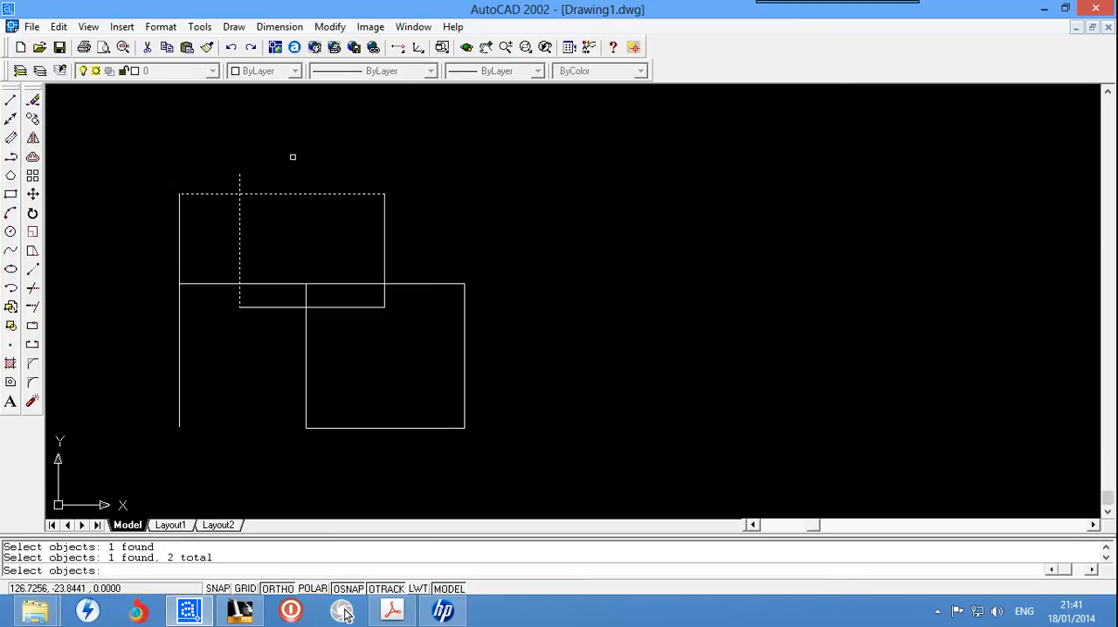
pyautogui.press('Return')
pyautogui.click(242, 181)
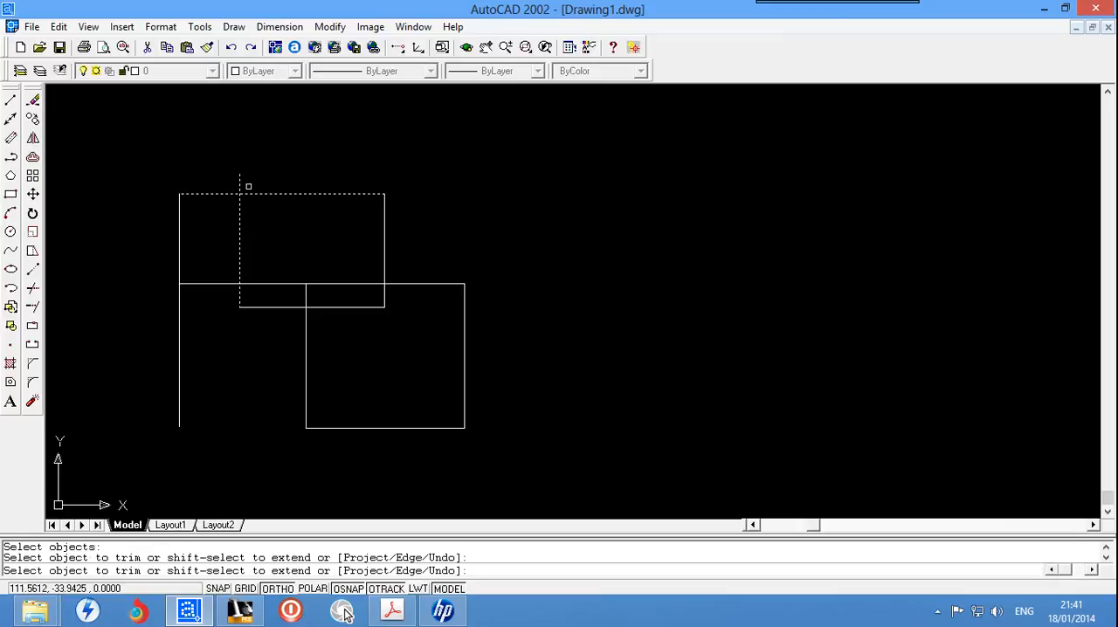
pyautogui.press('Escape')
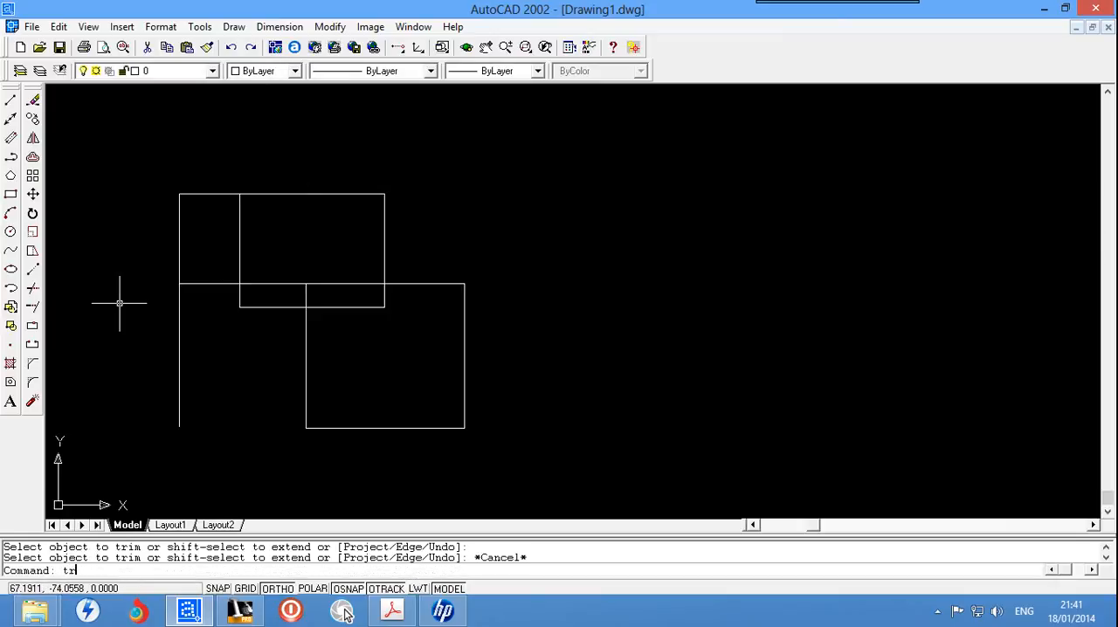
# Step: Trim the outer left vertical line's upper segment back to the middle horizontal line
pyautogui.write('tr')
pyautogui.press('Return')
pyautogui.click(261, 283)
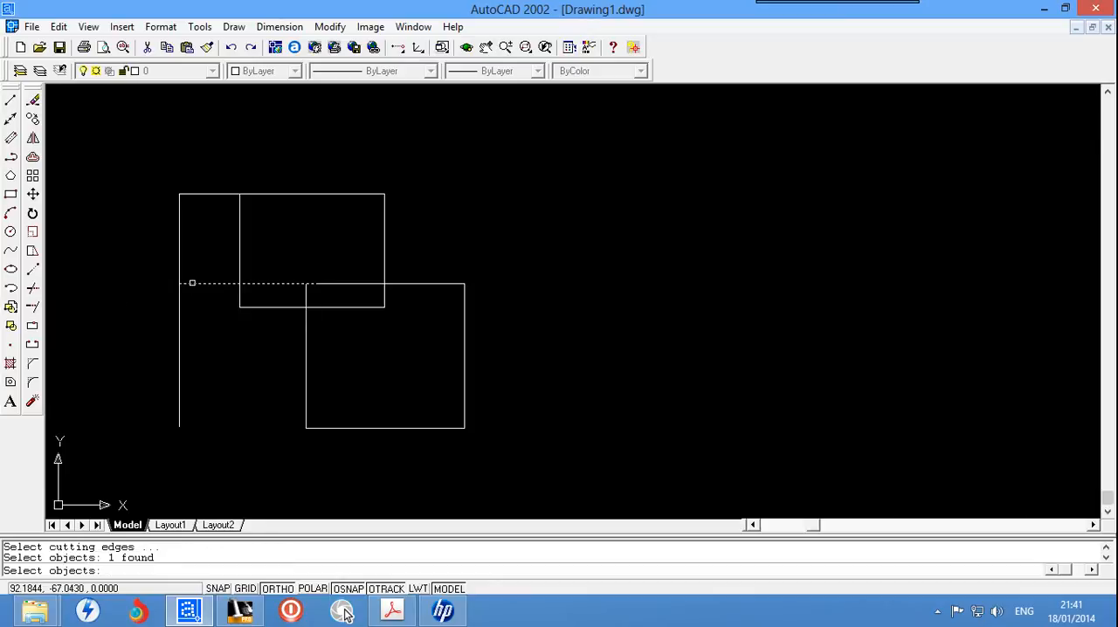
pyautogui.click(177, 261)
pyautogui.press('Return')
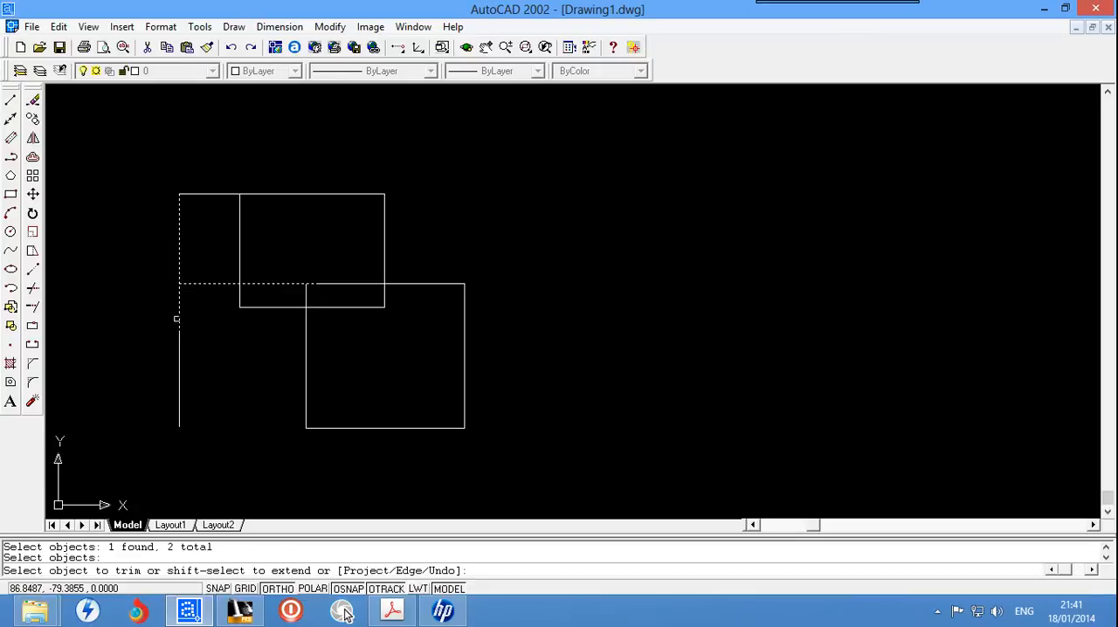
pyautogui.rightClick(177, 319)
pyautogui.click(175, 310)
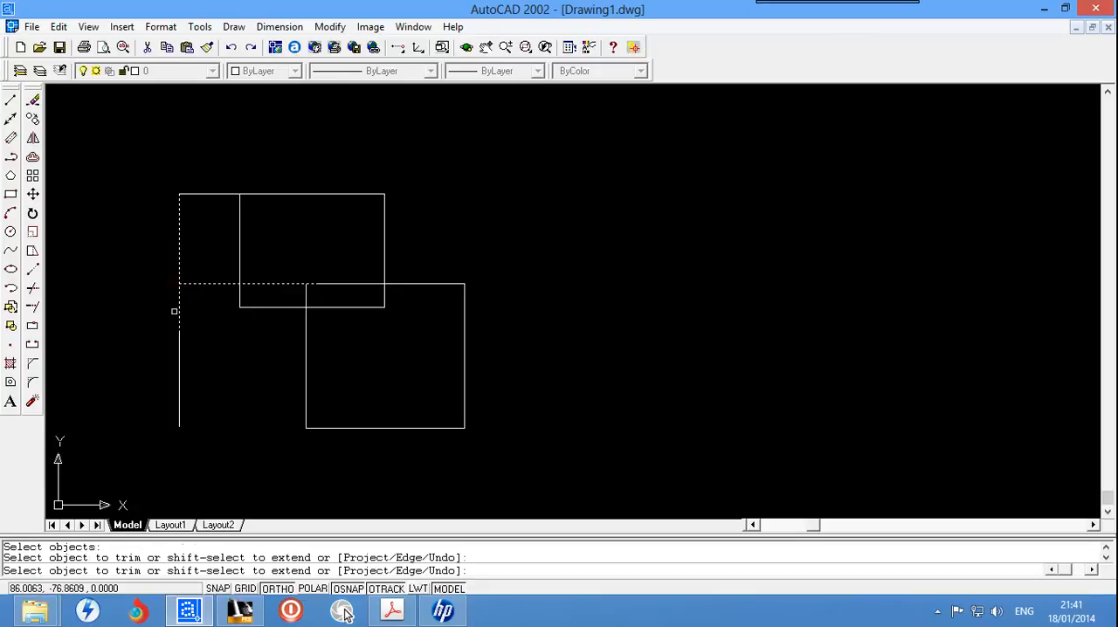
pyautogui.click(180, 309)
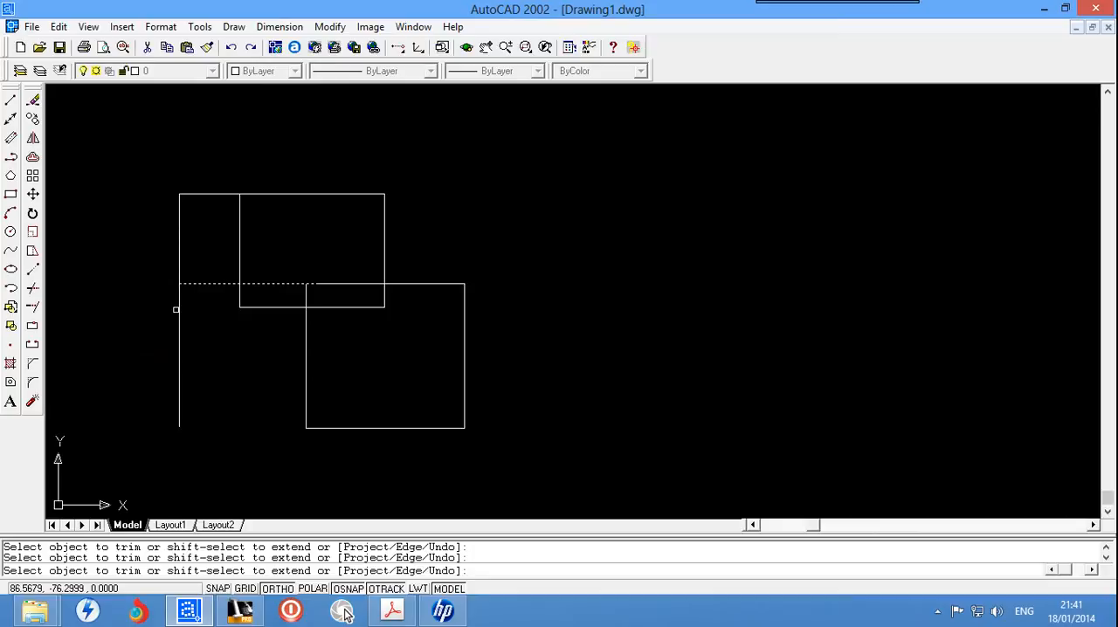
pyautogui.press('Escape')
pyautogui.press('Escape')
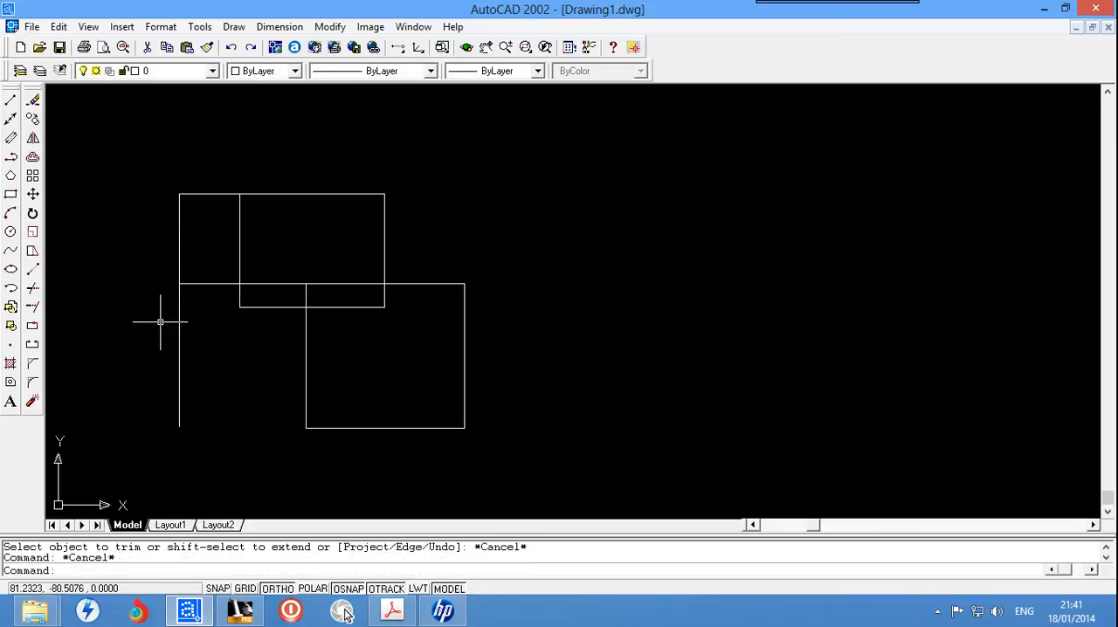
# Step: Try to trim the outer left vertical line below the middle horizontal, using that horizontal and both left vertical segments as cutting edges
pyautogui.write('tr')
pyautogui.press('Return')
pyautogui.click(205, 284)
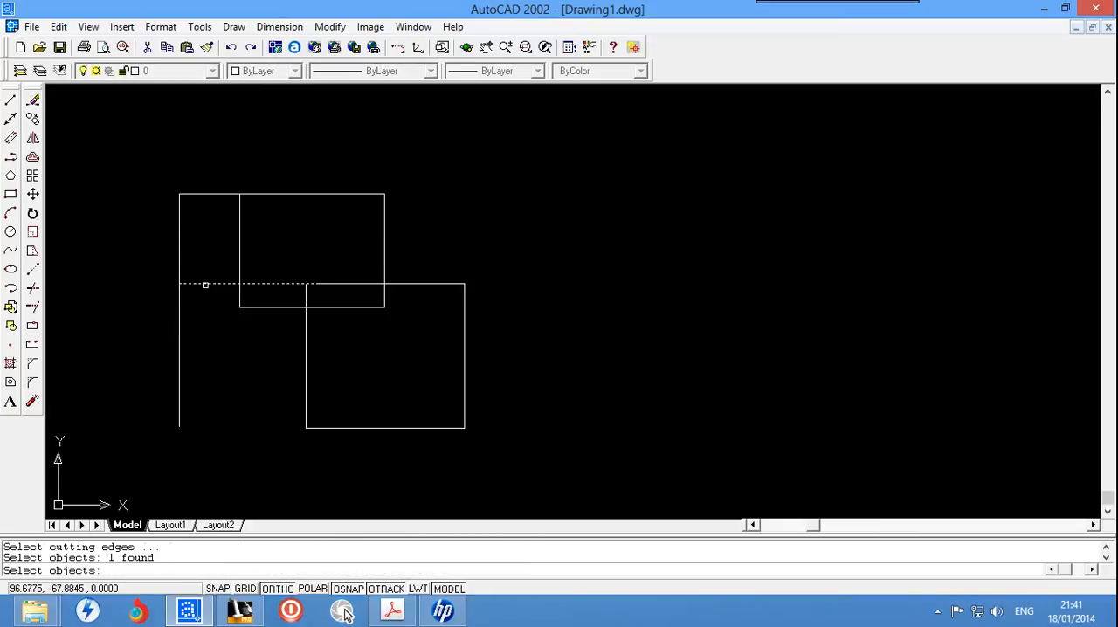
pyautogui.click(179, 266)
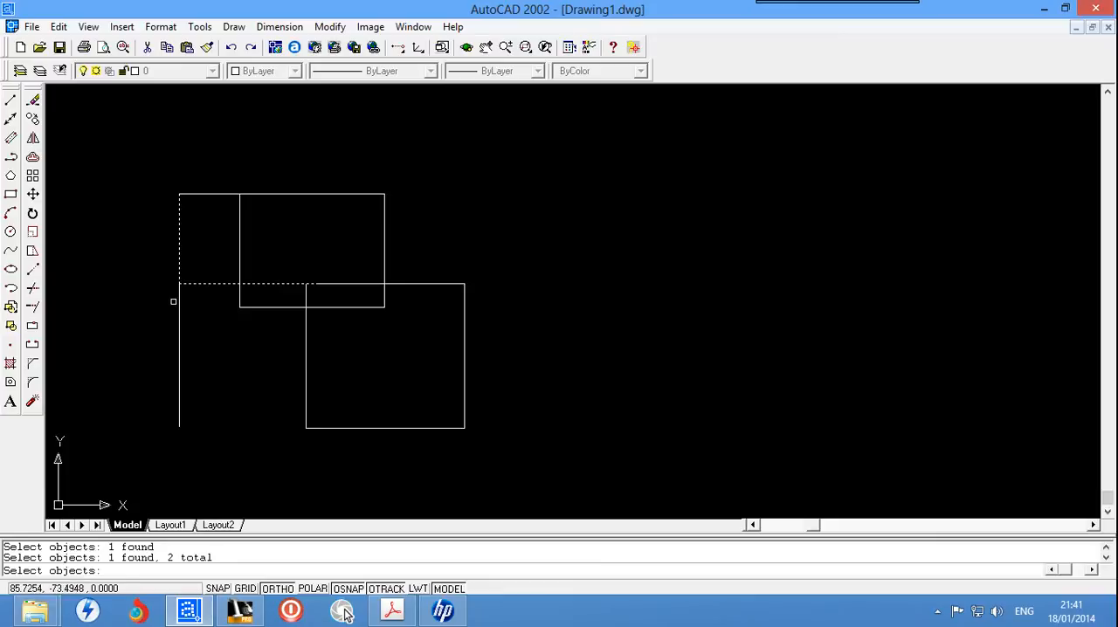
pyautogui.click(178, 302)
pyautogui.press('Return')
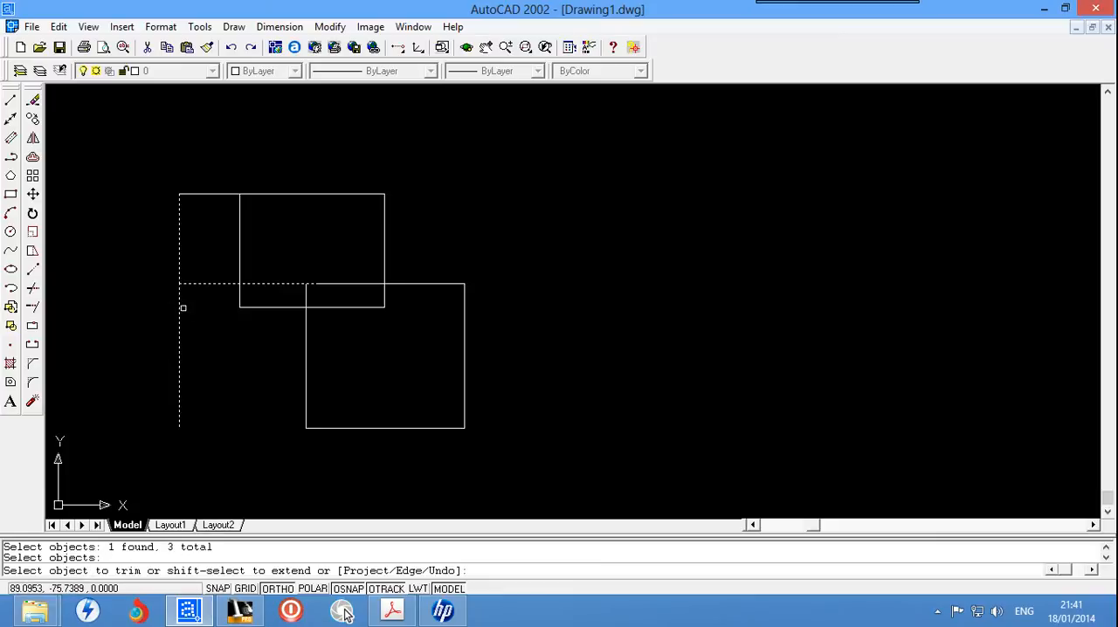
pyautogui.click(178, 308)
pyautogui.click(171, 407)
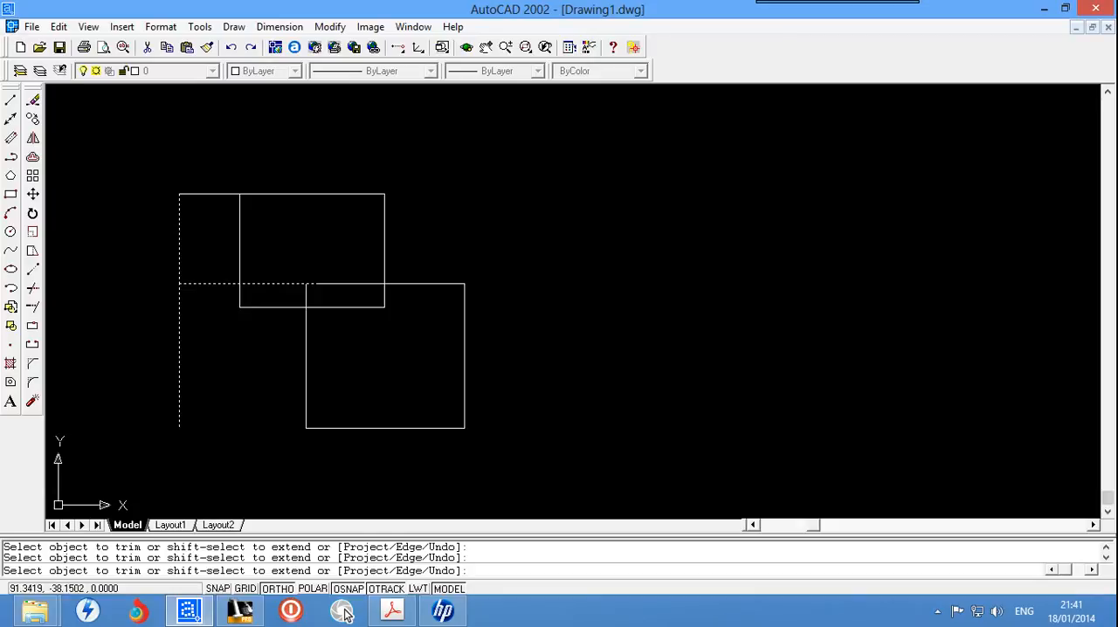
pyautogui.press('Escape')
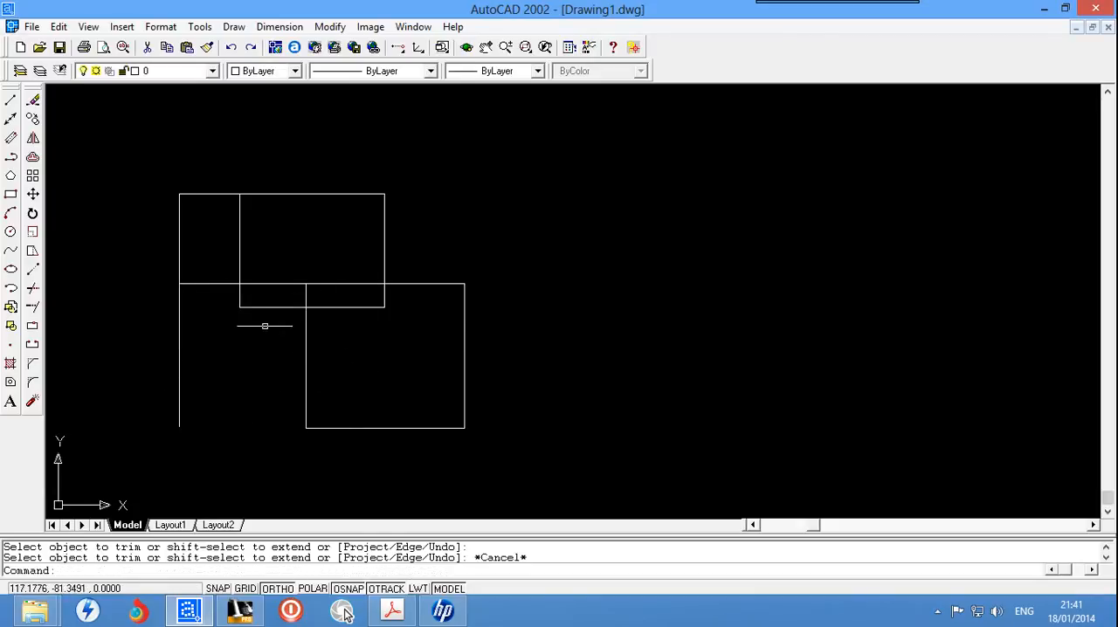
# Step: Trim the lower box's left side above the upper box's bottom line, using that bottom line as the cutting edge
pyautogui.write('tr')
pyautogui.press('Return')
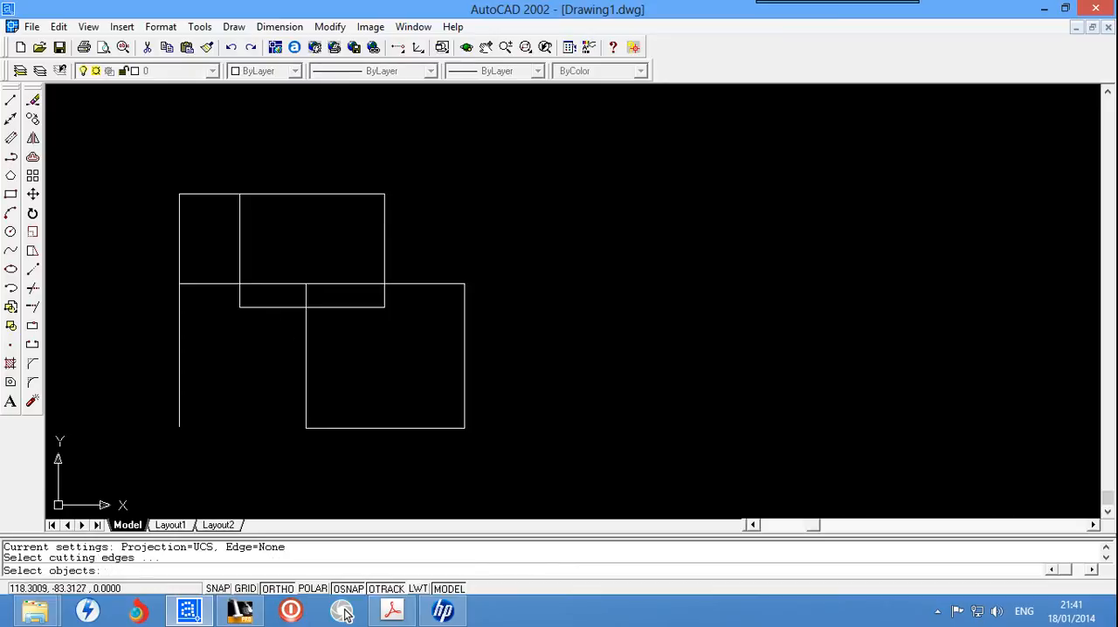
pyautogui.click(276, 309)
pyautogui.press('Return')
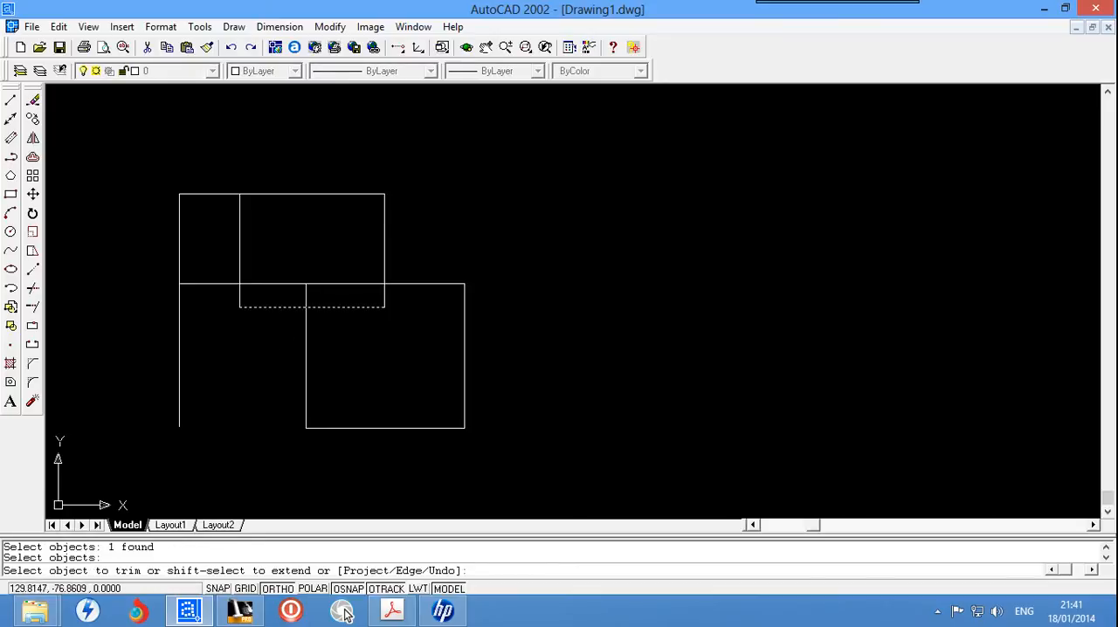
pyautogui.click(306, 299)
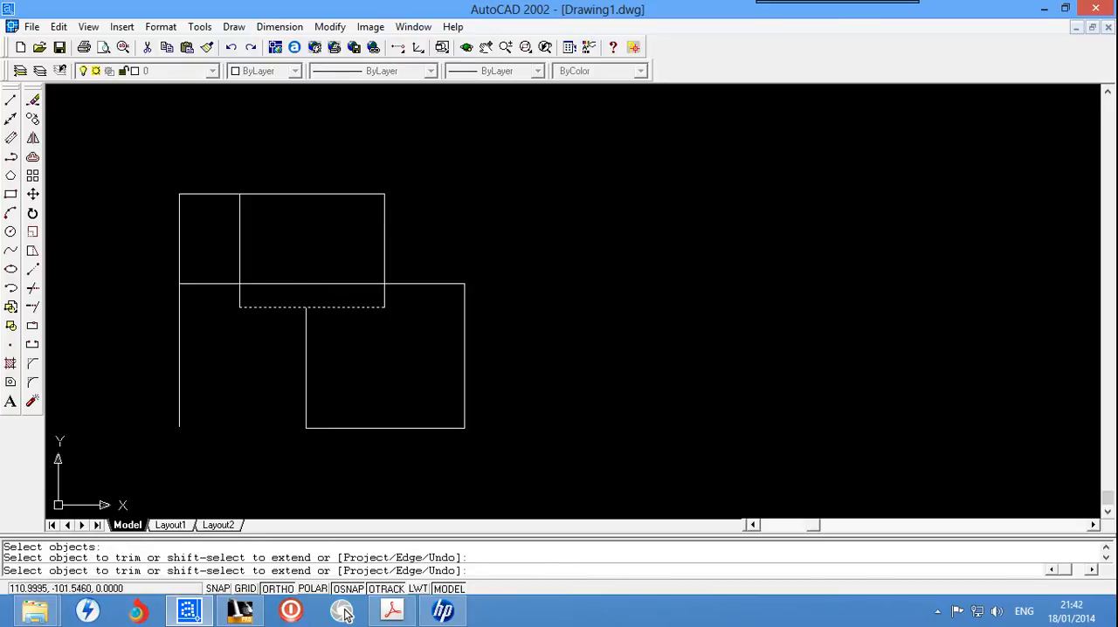
pyautogui.press('Escape')
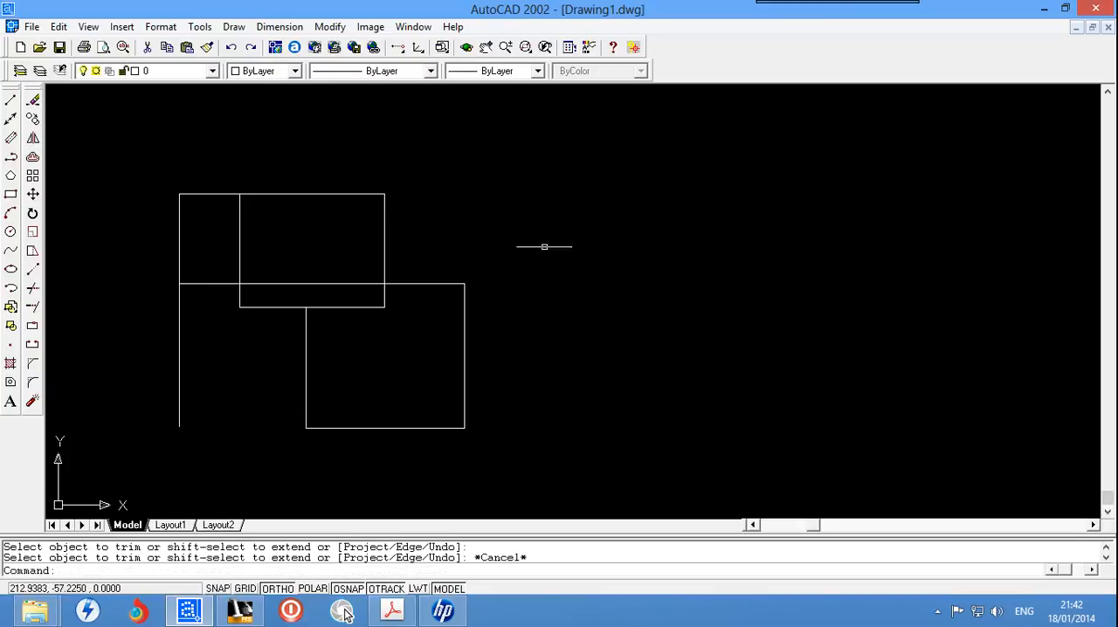
# Step: Erase all the overlapping boxes and lines from the drawing
pyautogui.click(550, 145)
pyautogui.click(146, 485)
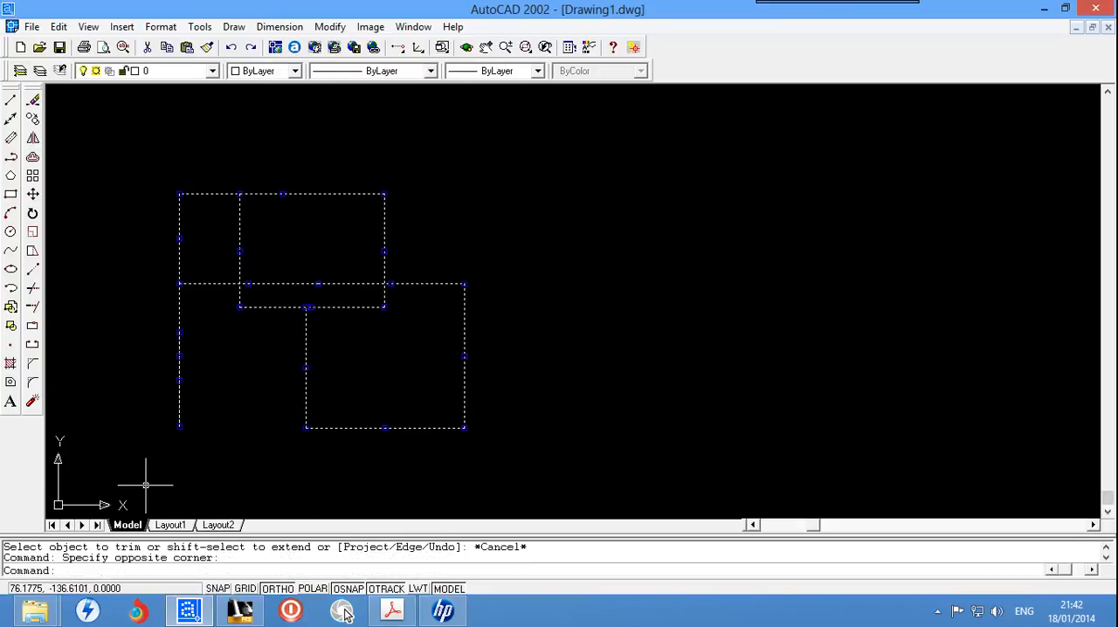
pyautogui.press('Delete')
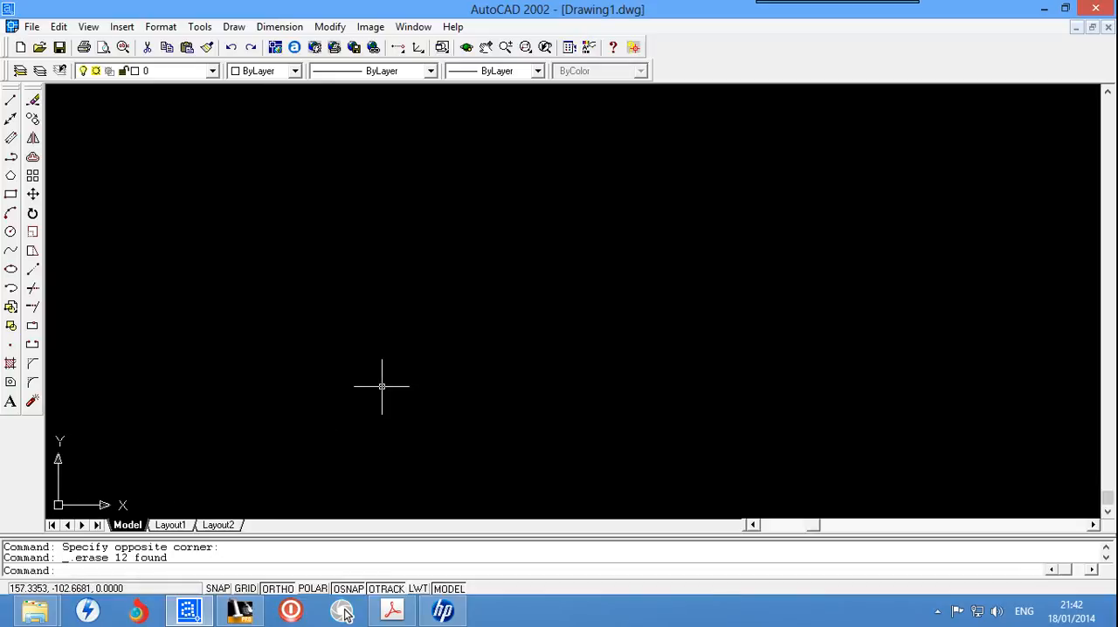
pyautogui.write('exten')
pyautogui.write('t')
pyautogui.write('d')
pyautogui.press('Return')
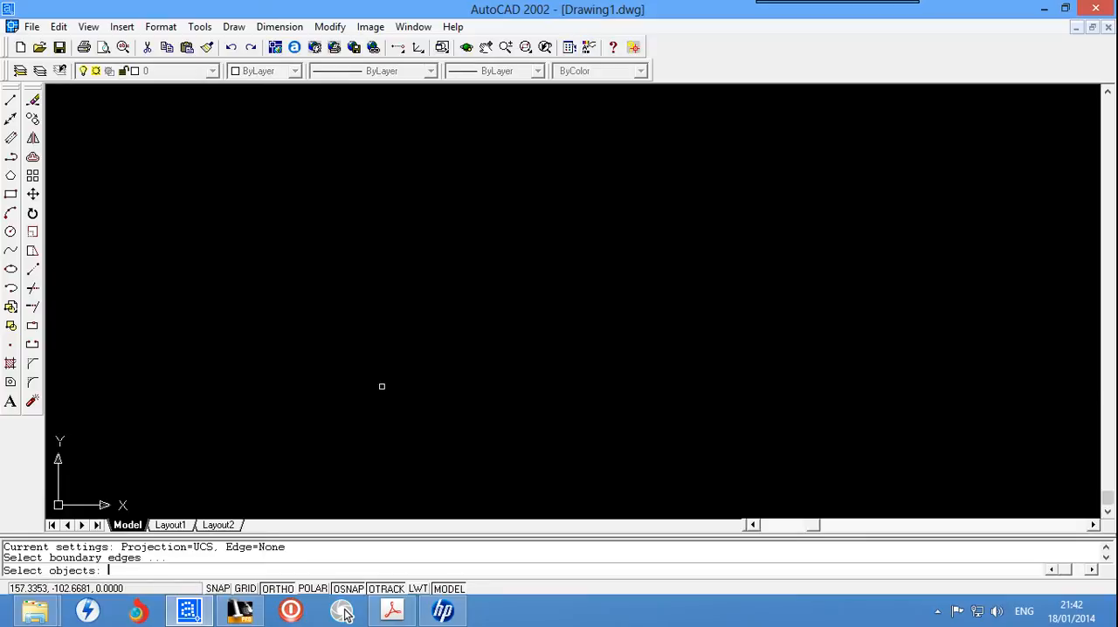
pyautogui.write('ext')
pyautogui.press('Return')
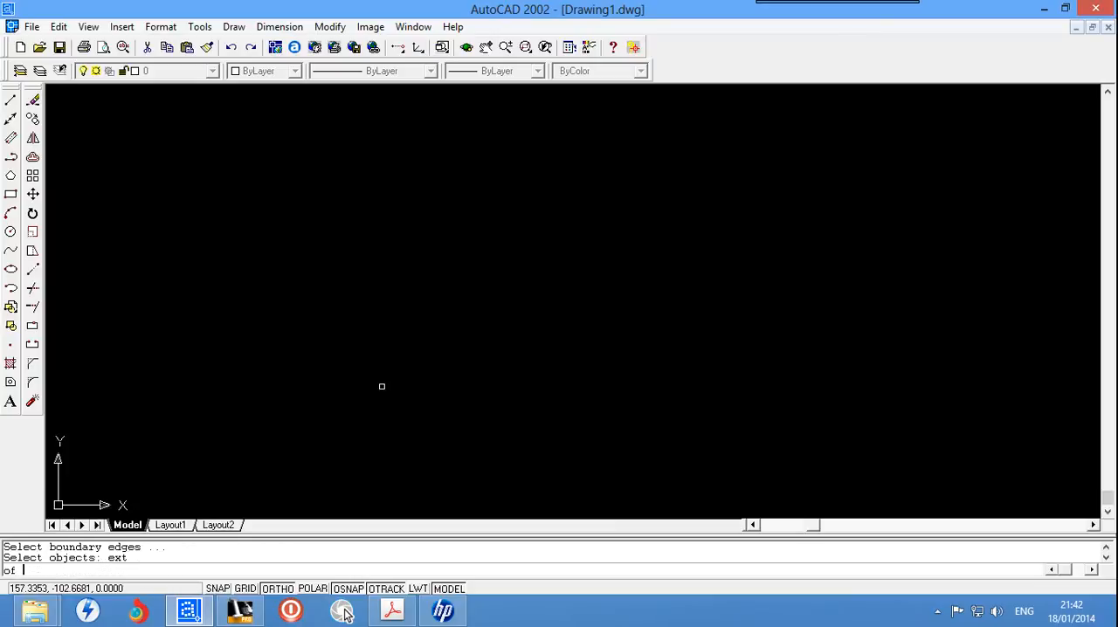
pyautogui.press('Escape')
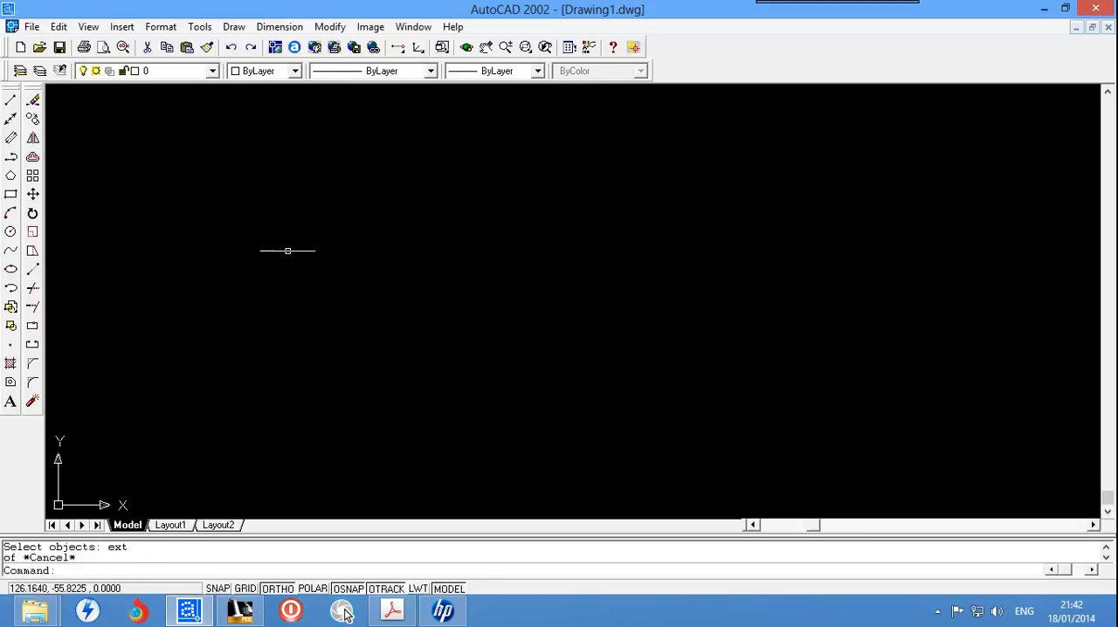
# Step: Draw a long horizontal line and a separate shorter vertical line above it, leaving a gap between them
pyautogui.click(11, 100)
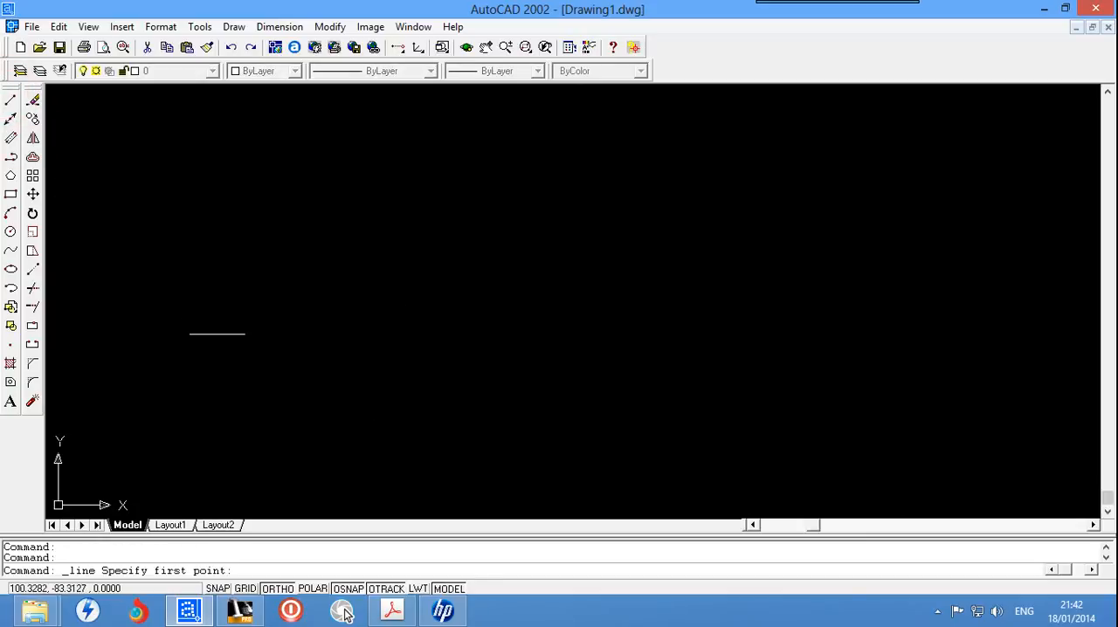
pyautogui.click(227, 355)
pyautogui.click(614, 355)
pyautogui.press('Escape')
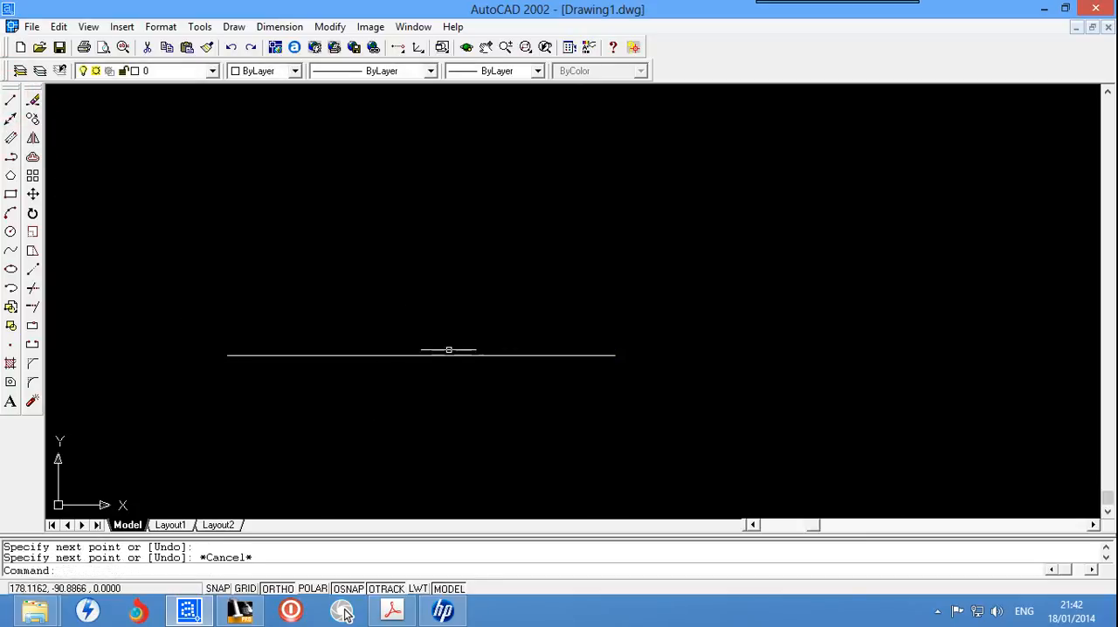
pyautogui.press('Return')
pyautogui.click(408, 124)
pyautogui.click(398, 275)
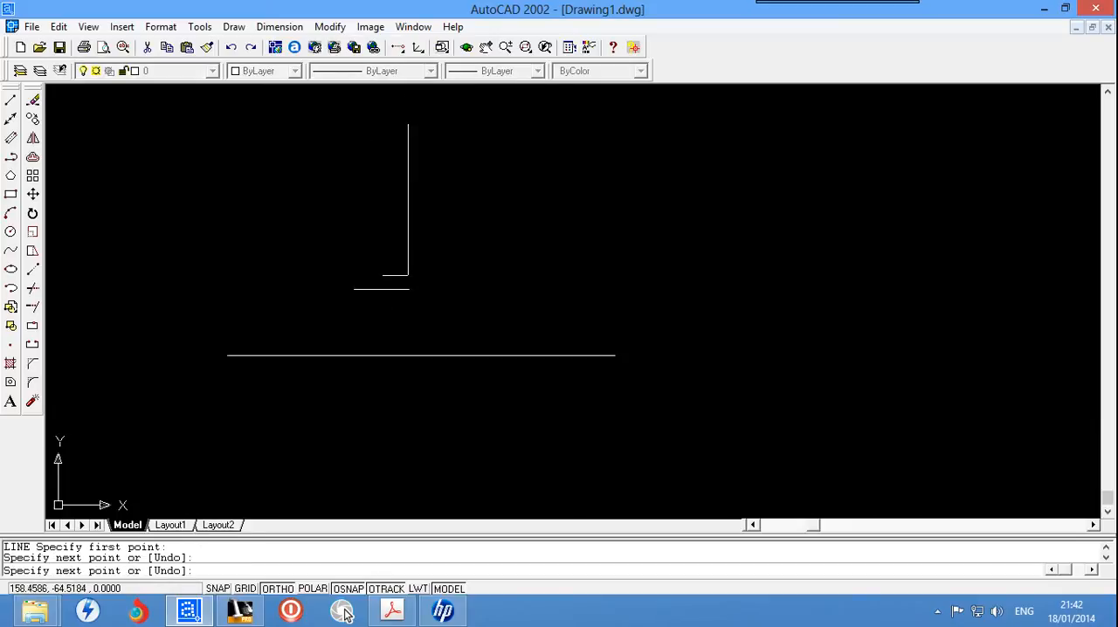
pyautogui.press('Escape')
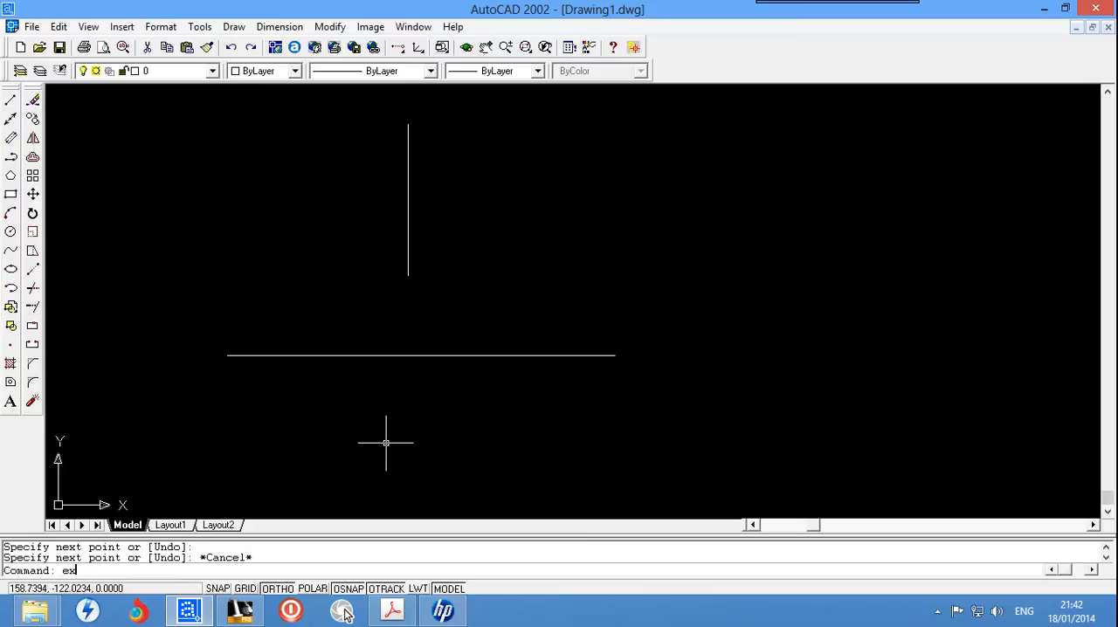
# Step: Extend the vertical line down to the horizontal line, using the horizontal line as the boundary edge
pyautogui.write('nd')
pyautogui.press('Return')
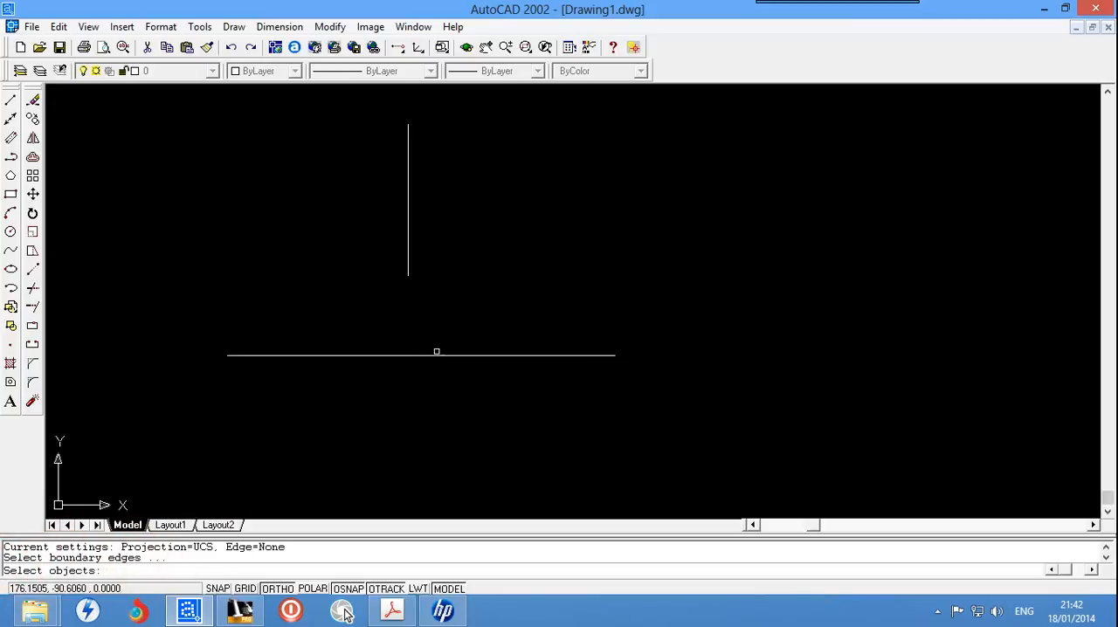
pyautogui.click(436, 354)
pyautogui.press('Return')
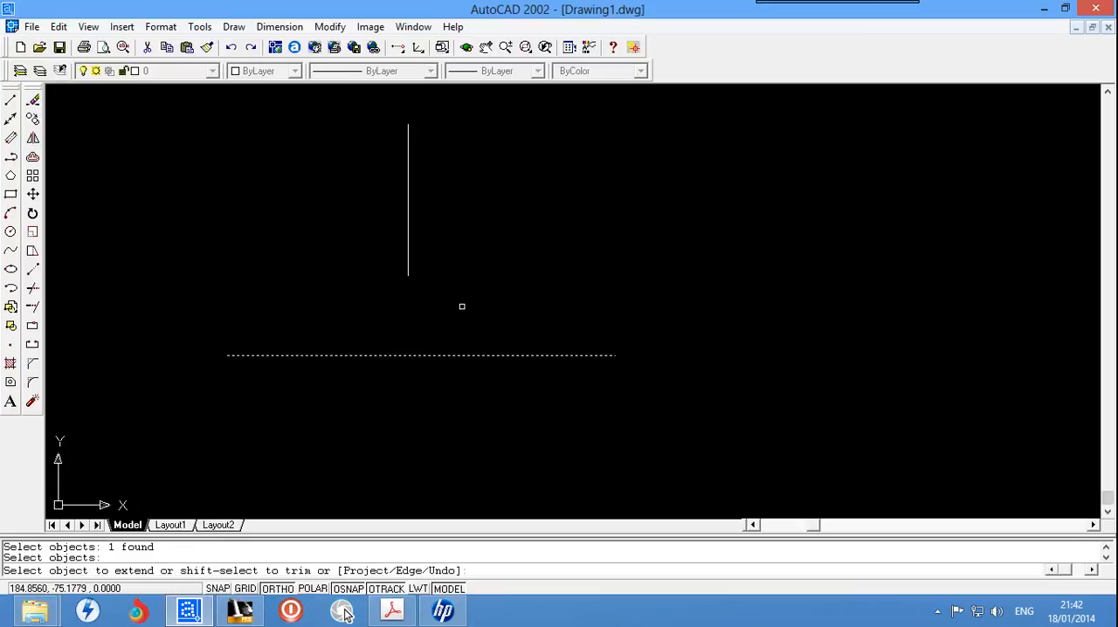
pyautogui.click(409, 254)
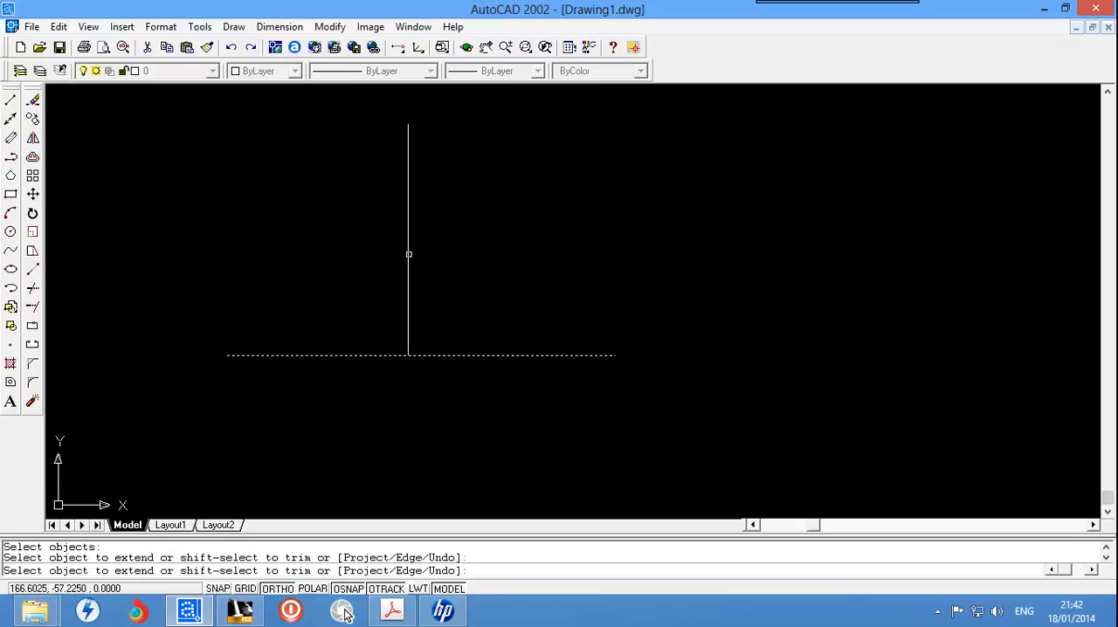
pyautogui.press('Escape')
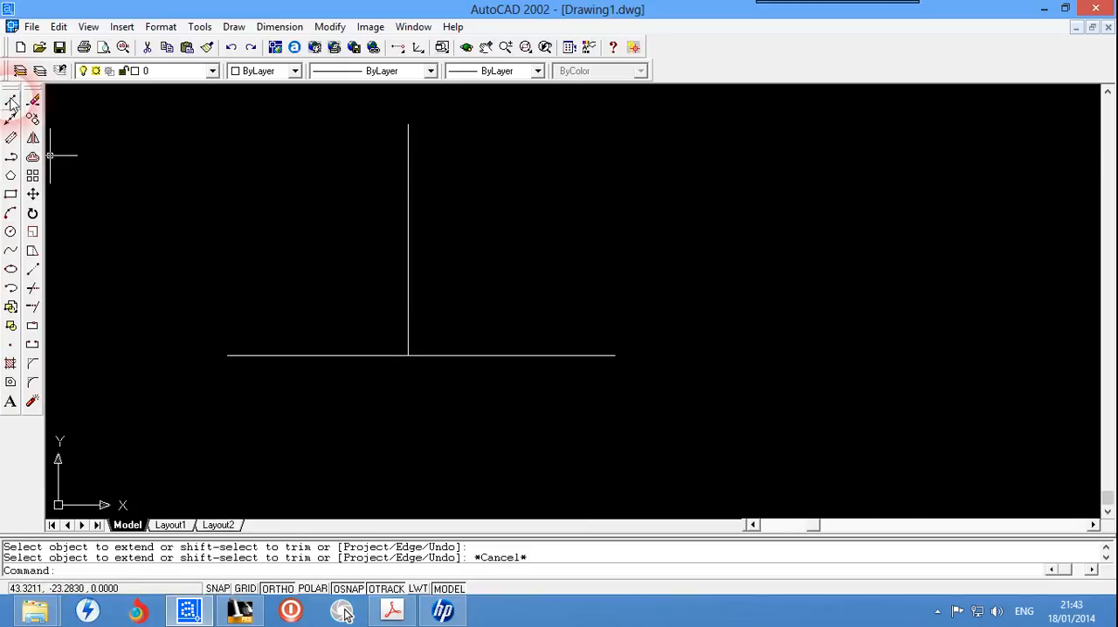
pyautogui.rightClick(14, 97)
pyautogui.click(19, 105)
pyautogui.click(11, 100)
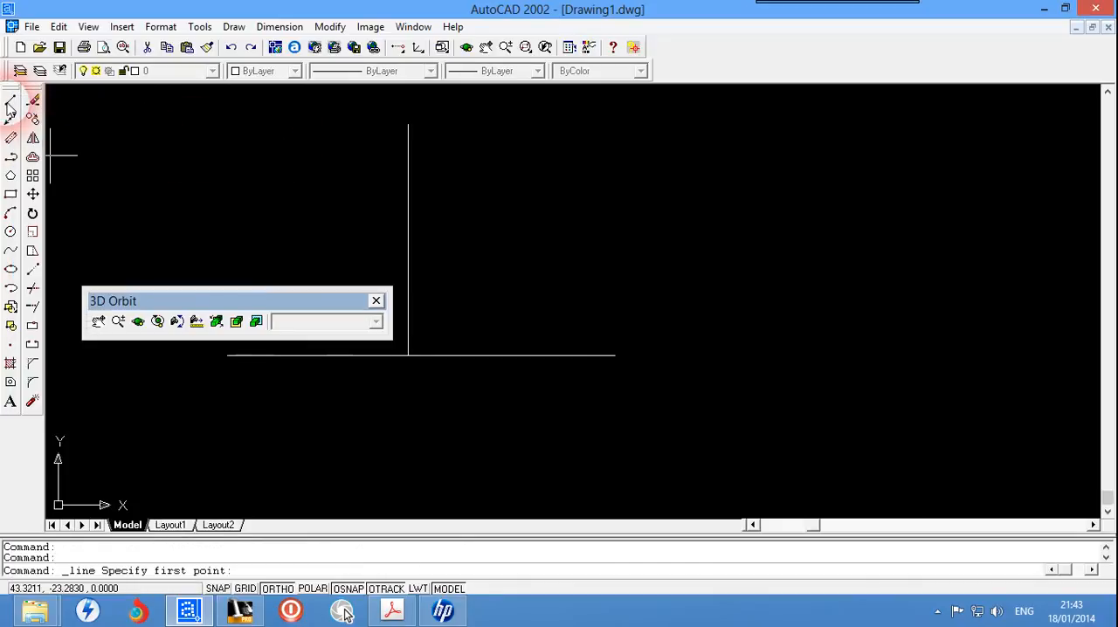
pyautogui.click(376, 301)
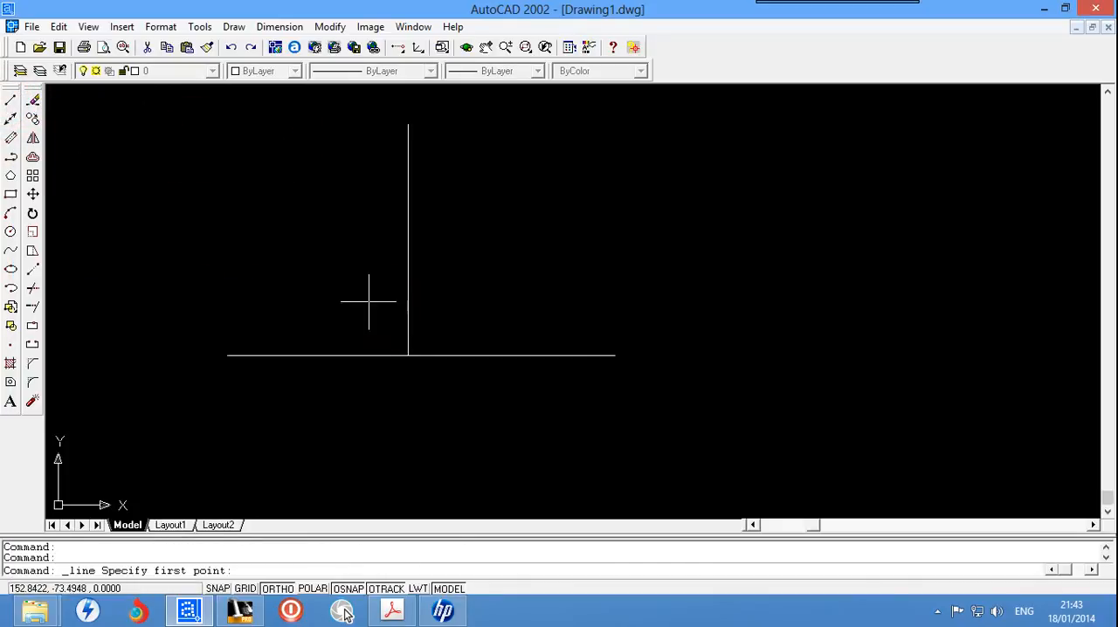
# Step: Draw a second, shorter vertical line to the right of the first, ending above the horizontal line
pyautogui.click(11, 105)
pyautogui.click(514, 150)
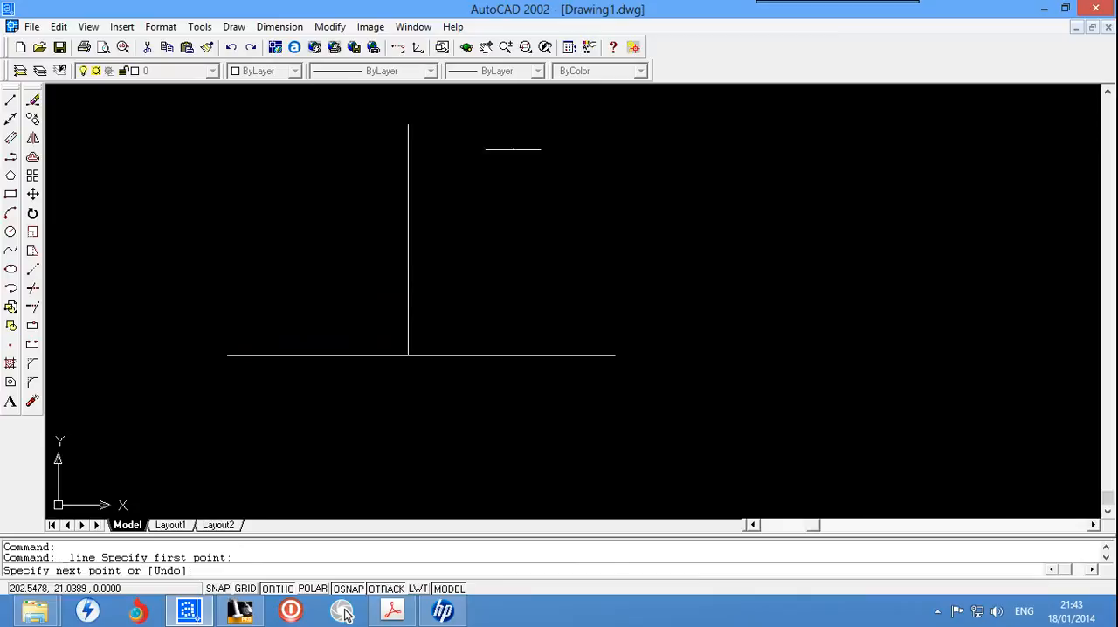
pyautogui.click(514, 269)
pyautogui.press('Escape')
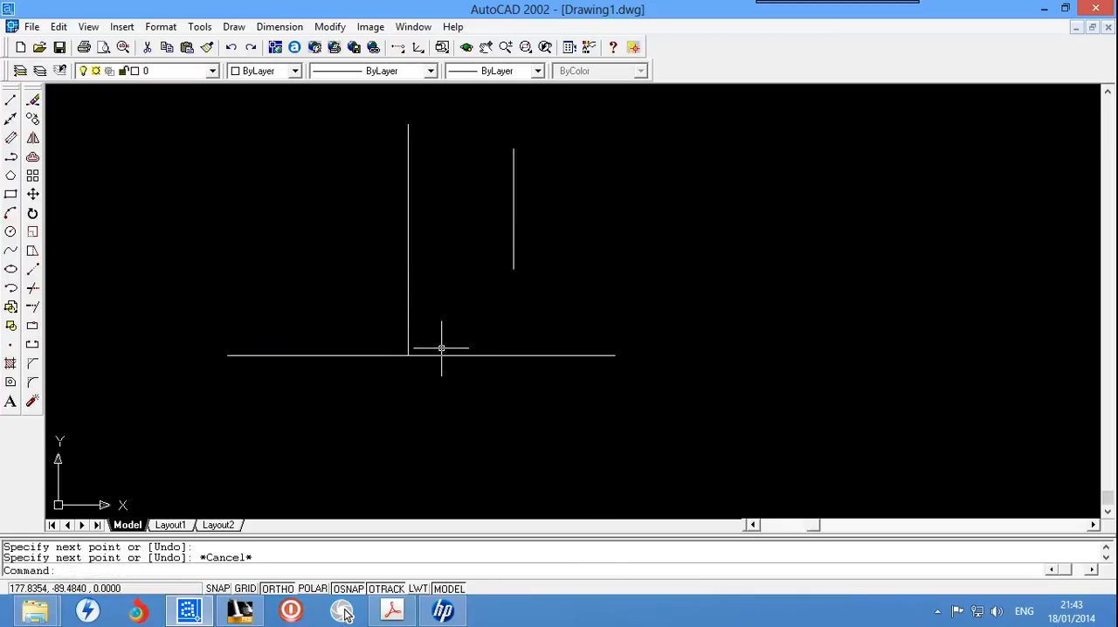
# Step: Extend the second vertical line down to the horizontal line, using the horizontal line as the boundary edge
pyautogui.write('ex')
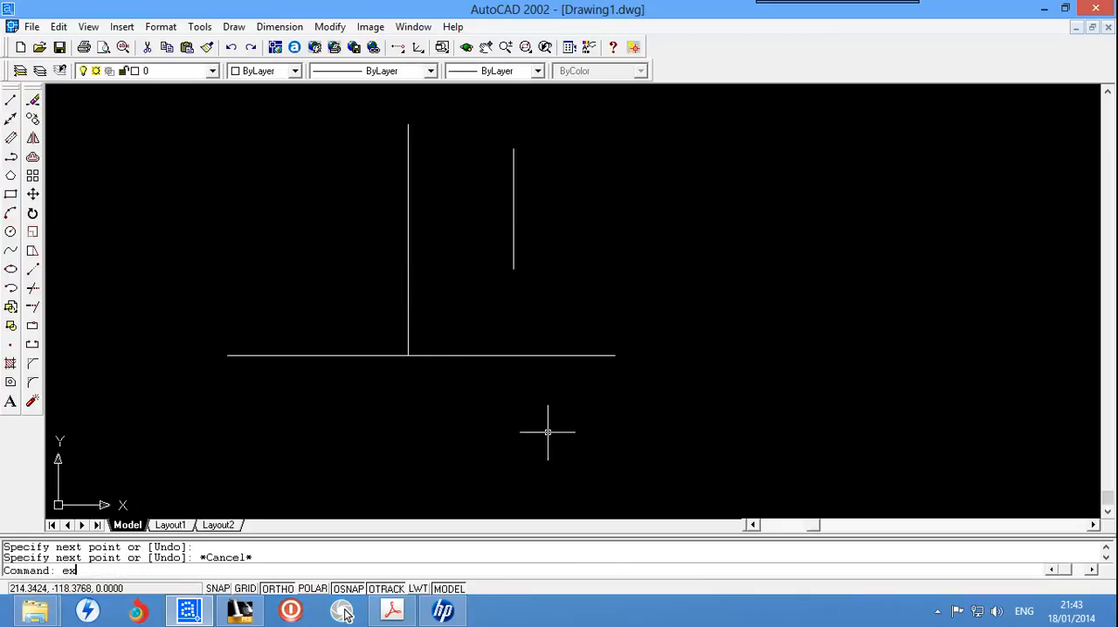
pyautogui.write('tend')
pyautogui.press('Return')
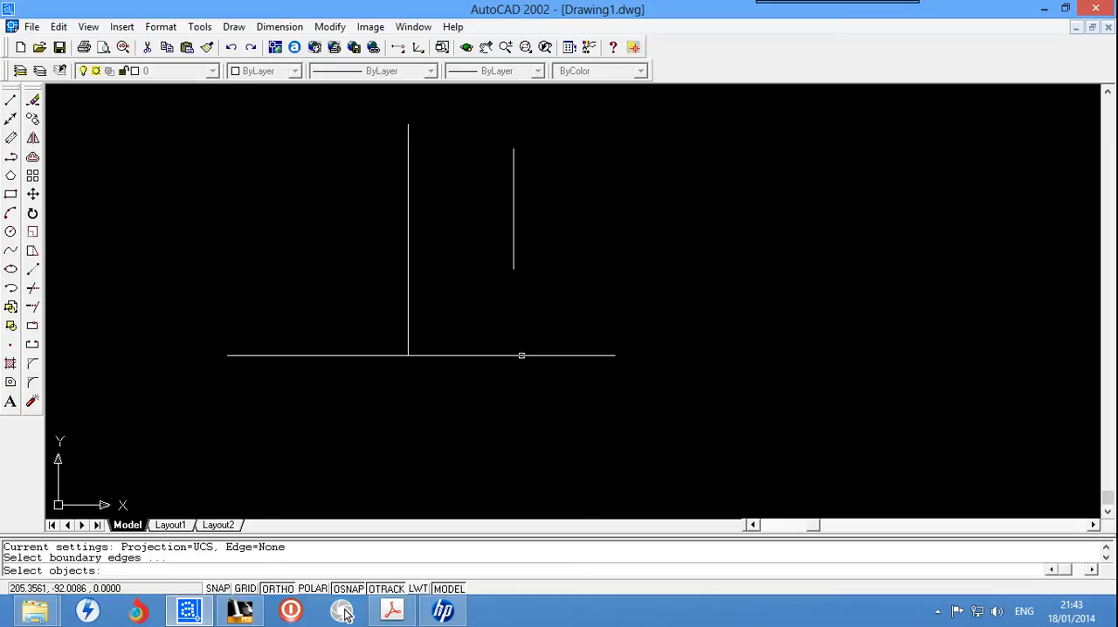
pyautogui.click(519, 355)
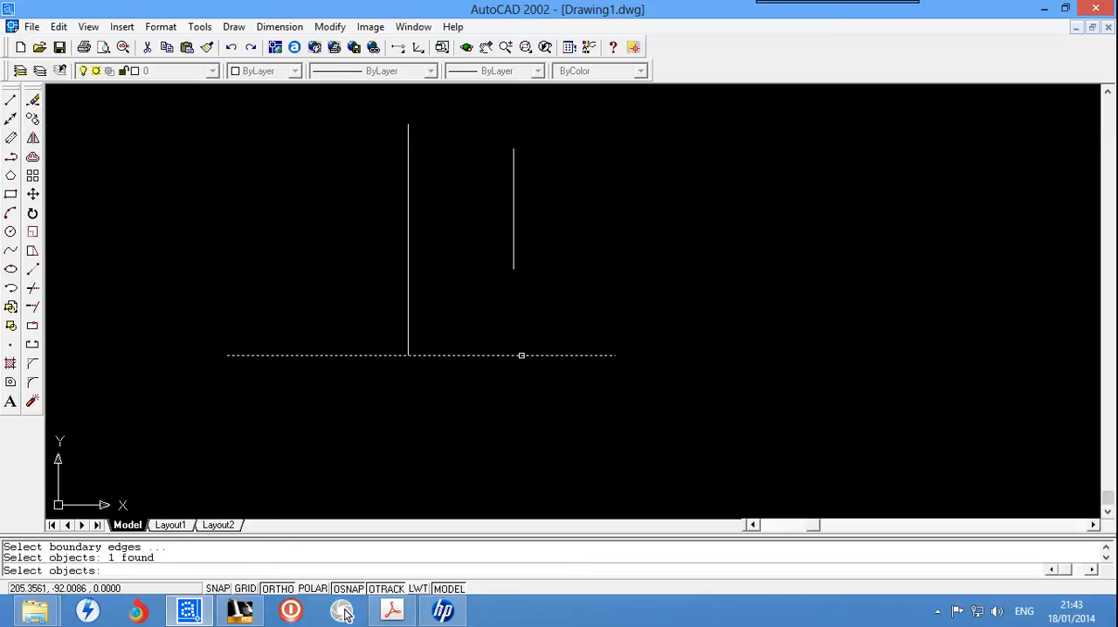
pyautogui.rightClick(570, 297)
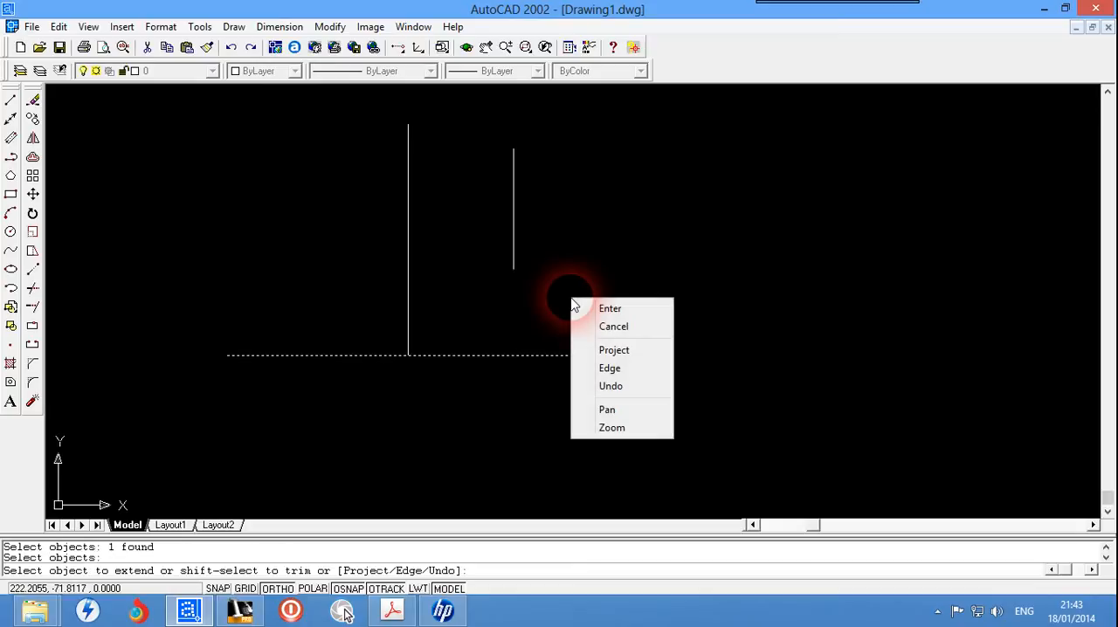
pyautogui.click(513, 248)
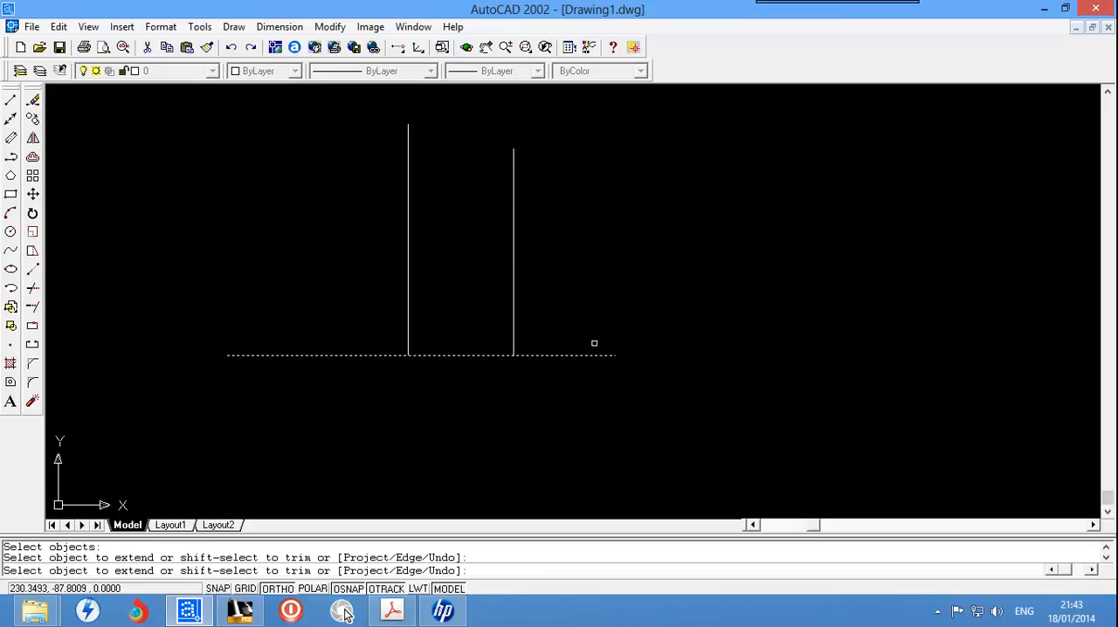
pyautogui.press('Escape')
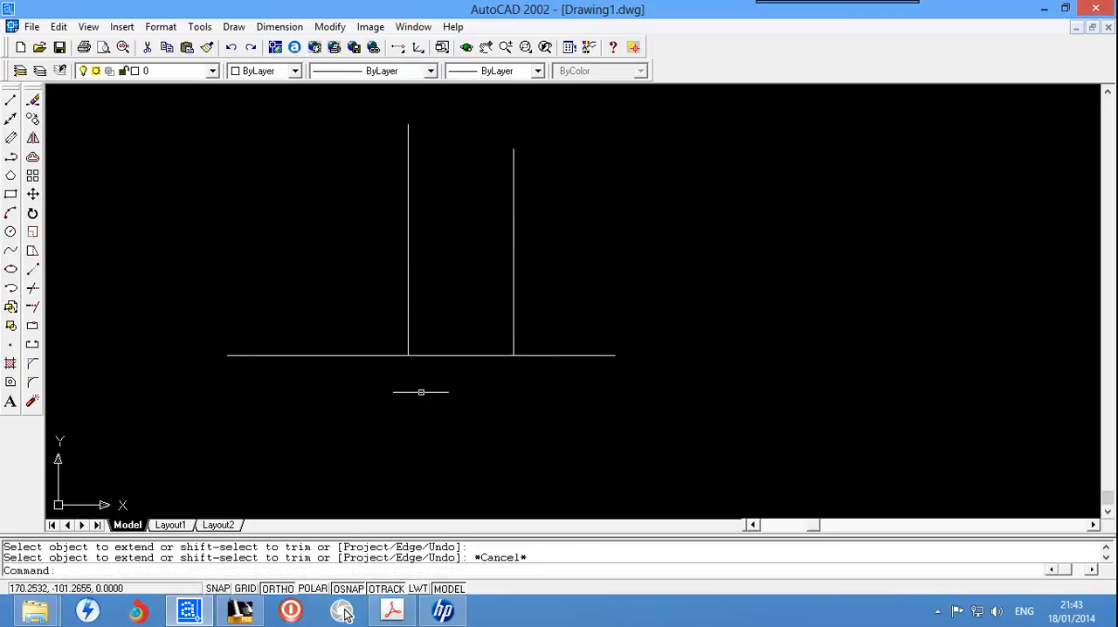
# Step: Erase the horizontal line and both vertical lines from the drawing
pyautogui.click(736, 167)
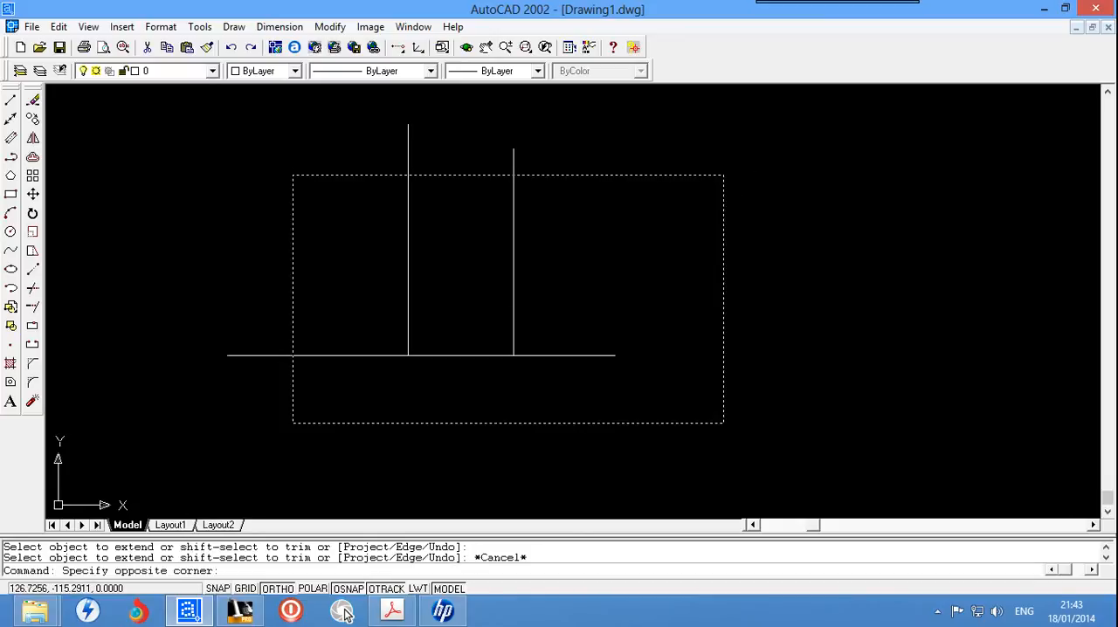
pyautogui.click(239, 443)
pyautogui.press('Delete')
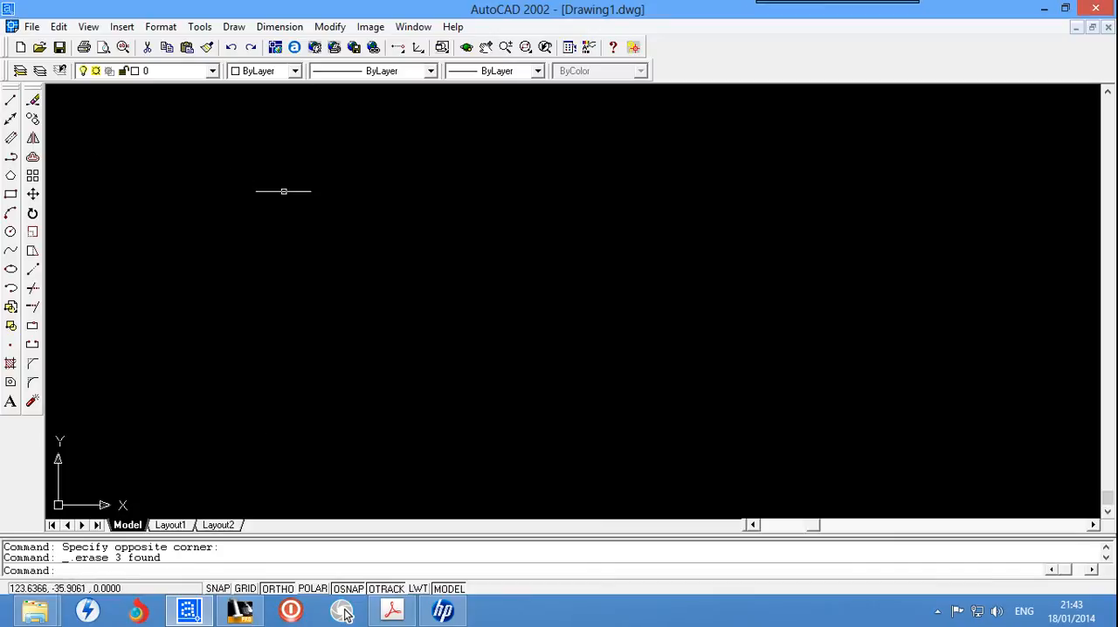
# Step: Draw two circles one above the other, the upper with a radius of about 20.8 and the lower about 18.3
pyautogui.click(10, 231)
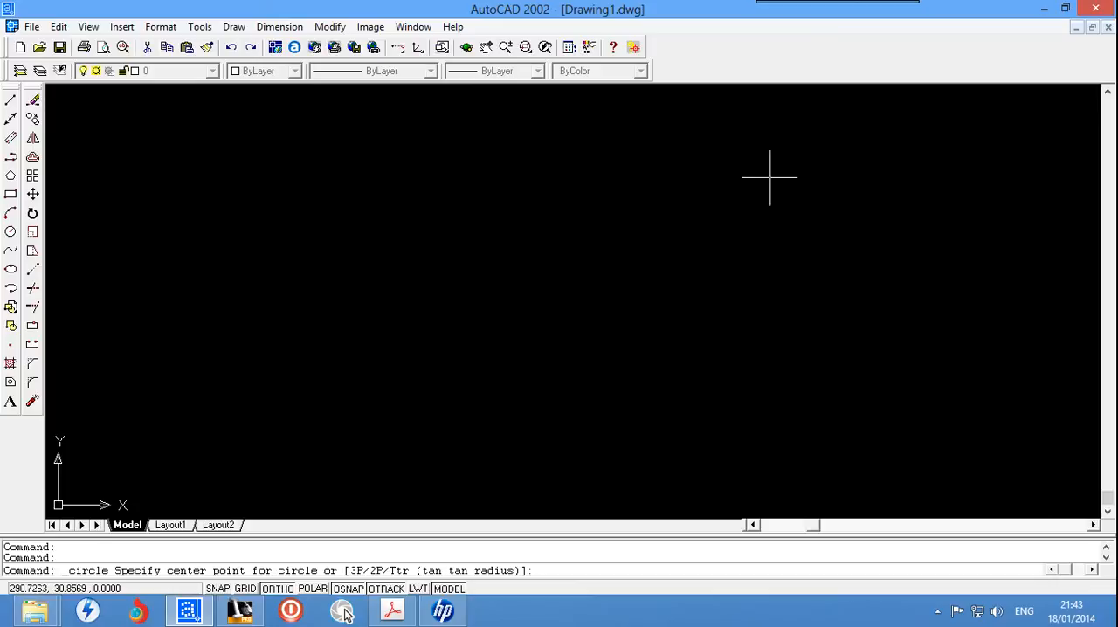
pyautogui.click(685, 162)
pyautogui.click(715, 216)
pyautogui.click(704, 313)
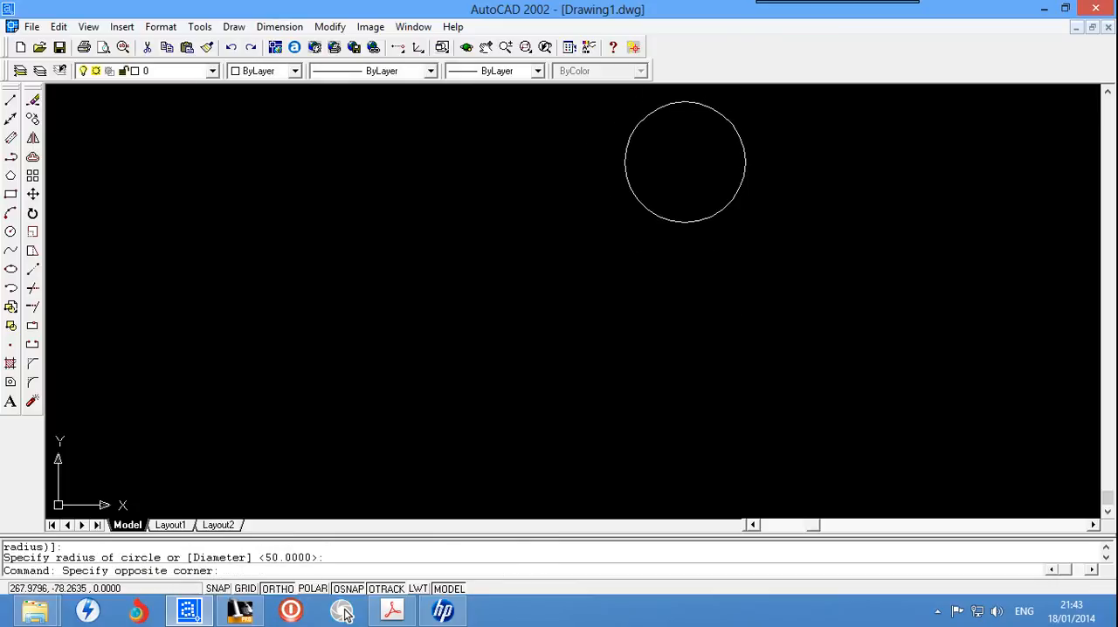
pyautogui.click(776, 389)
pyautogui.press('Return')
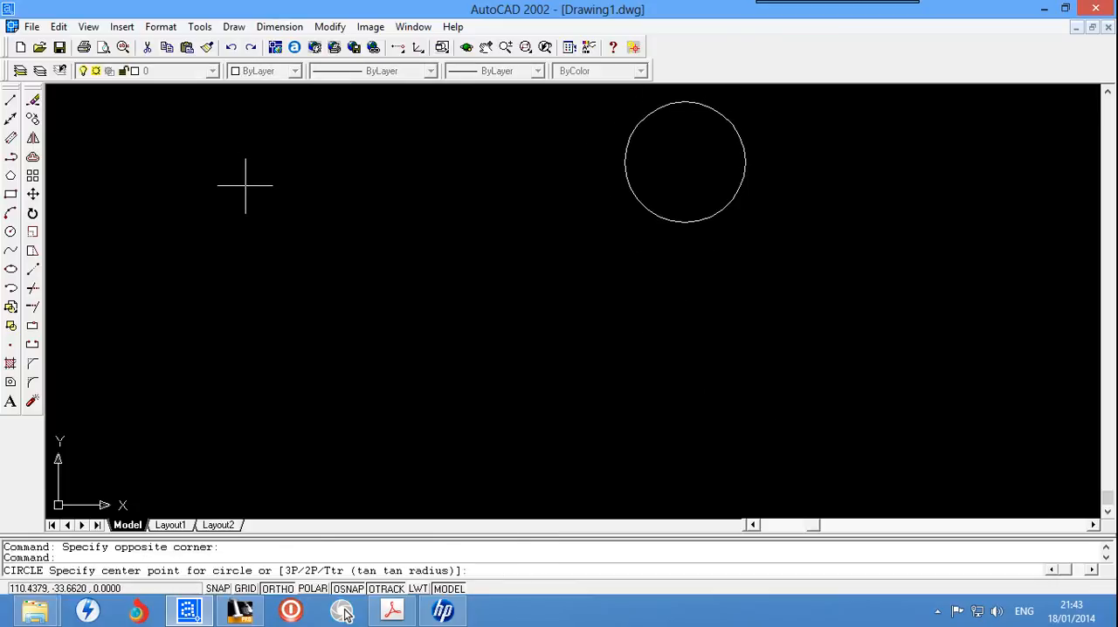
pyautogui.click(718, 301)
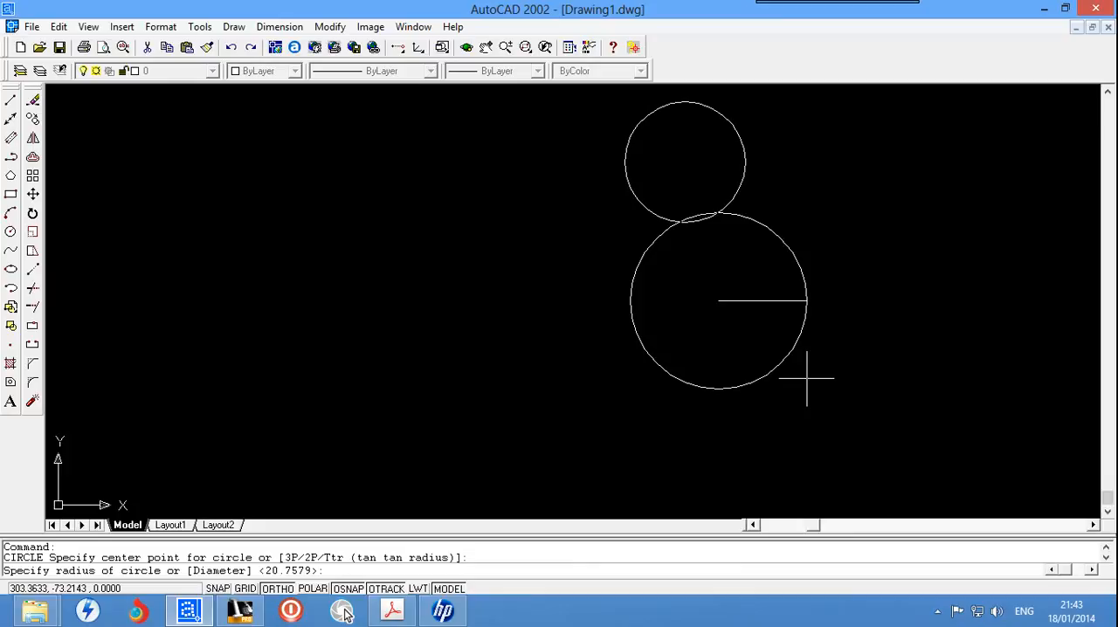
pyautogui.click(756, 339)
# Step: Draw a larger circle of about 33.4 radius to the right of the first two, and a fourth circle below them
pyautogui.press('Return')
pyautogui.click(861, 226)
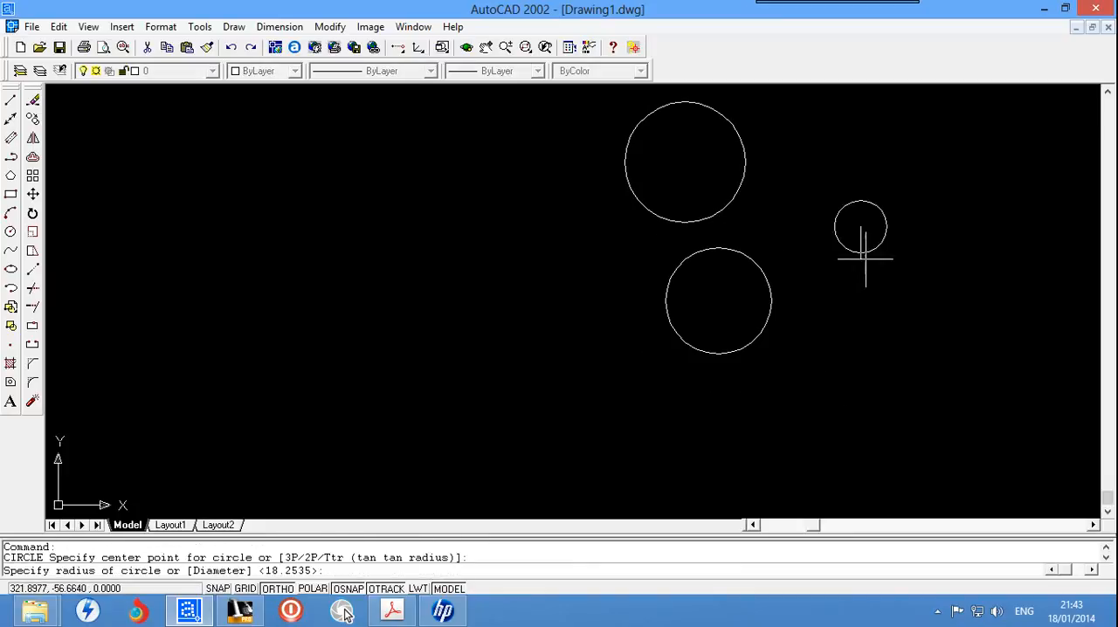
pyautogui.click(889, 323)
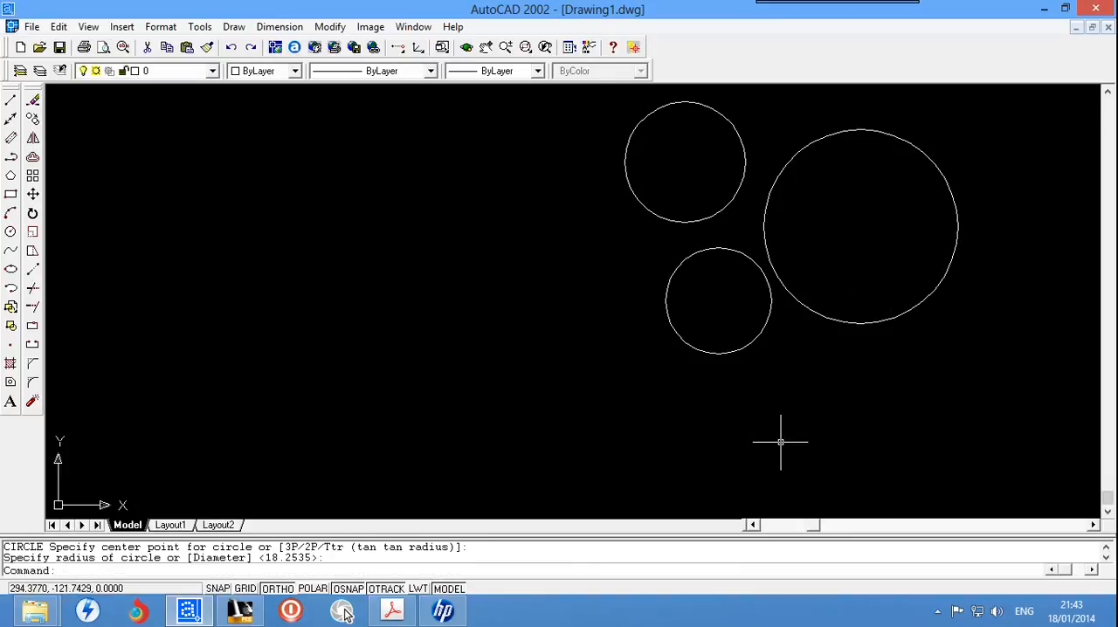
pyautogui.press('Return')
pyautogui.click(779, 412)
pyautogui.click(818, 468)
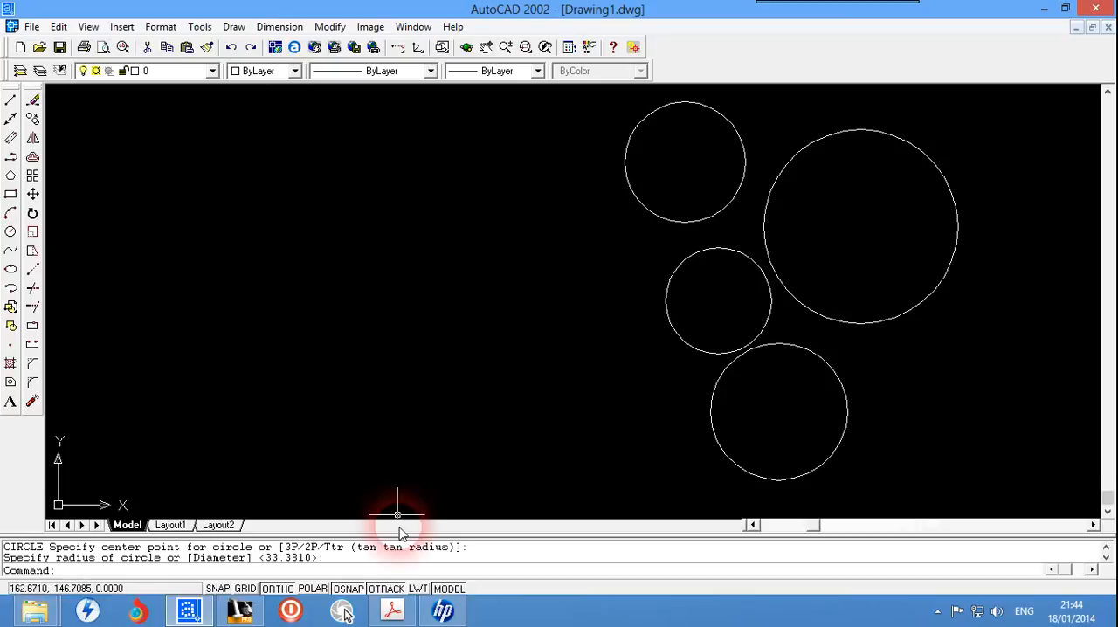
# Step: Draw a vertical line about 181 units long to the left of the four circles
pyautogui.scroll(-4, 371, 303)
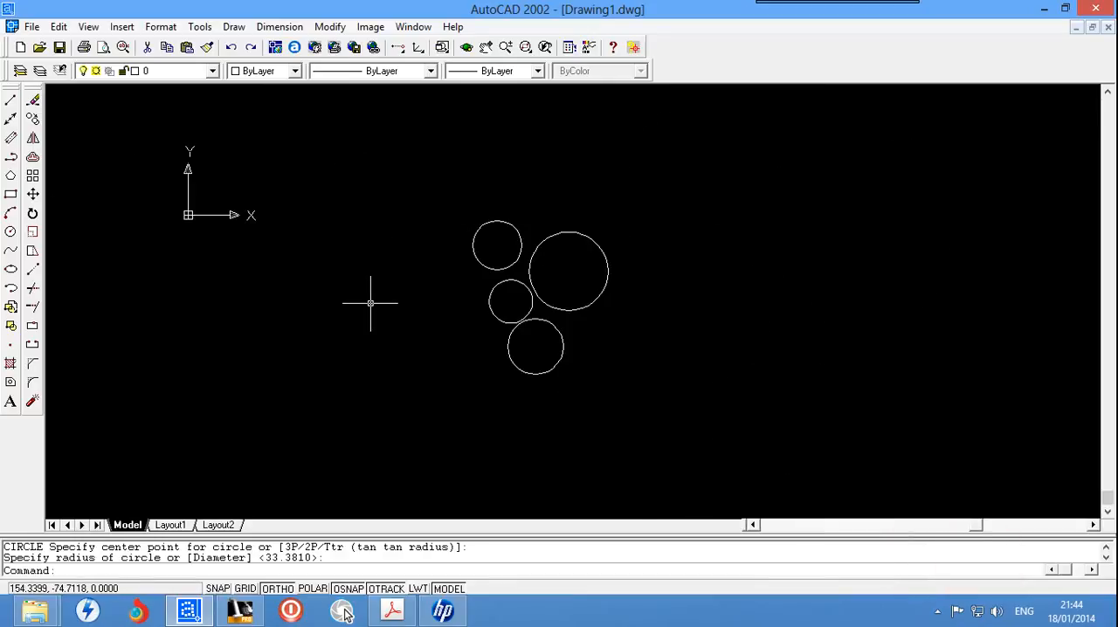
pyautogui.scroll(1, 370, 303)
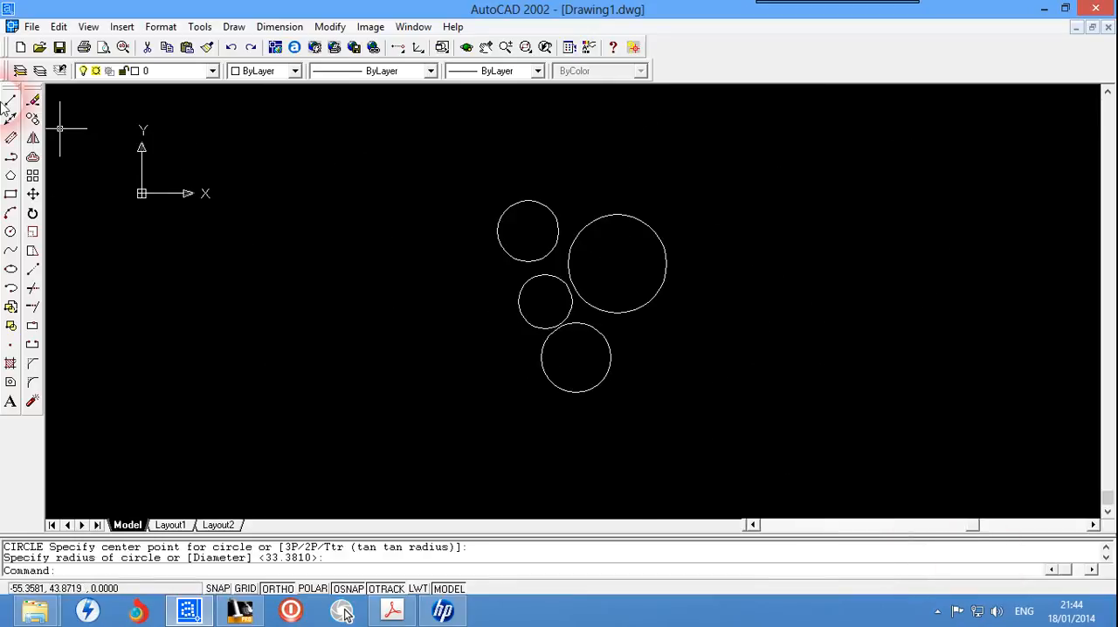
pyautogui.click(11, 103)
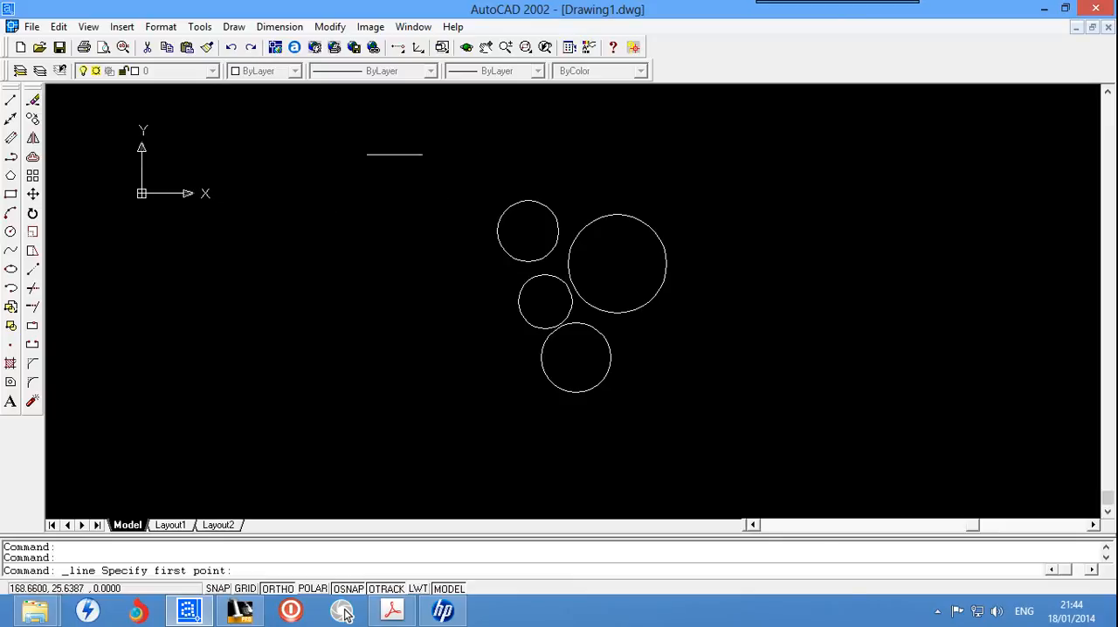
pyautogui.click(446, 137)
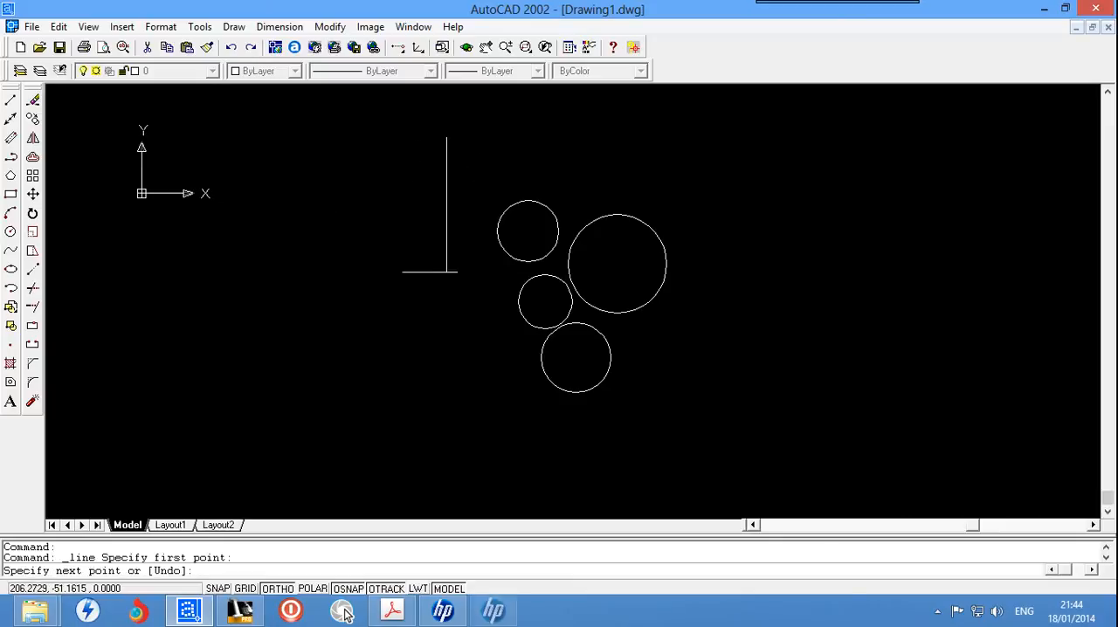
pyautogui.click(416, 404)
pyautogui.press('Escape')
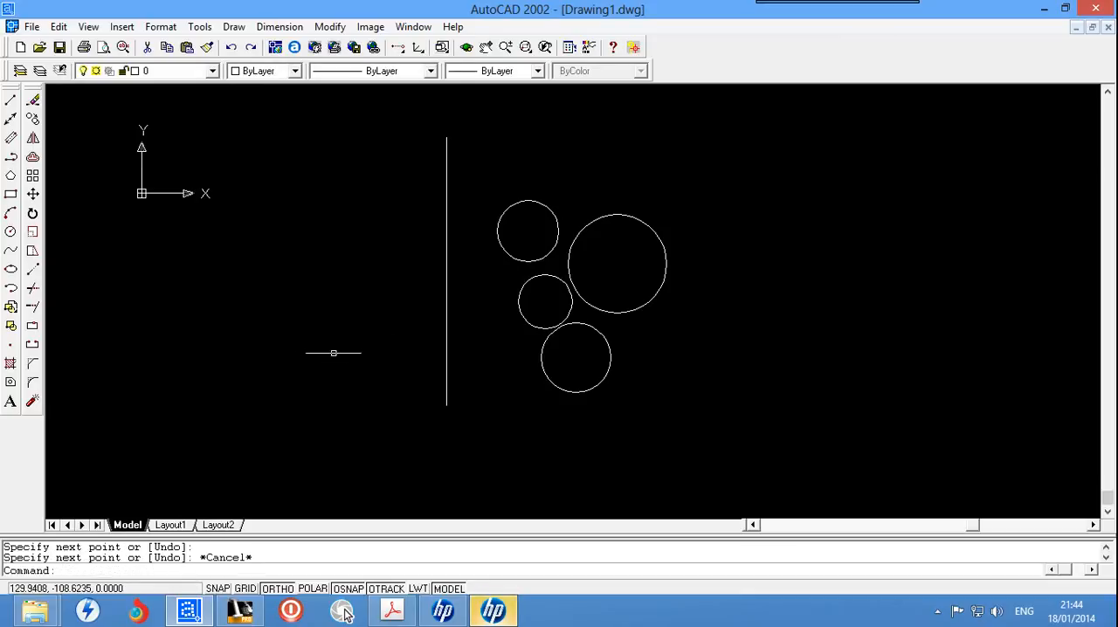
# Step: Try to mirror the four circles across the vertical line
pyautogui.write('mir')
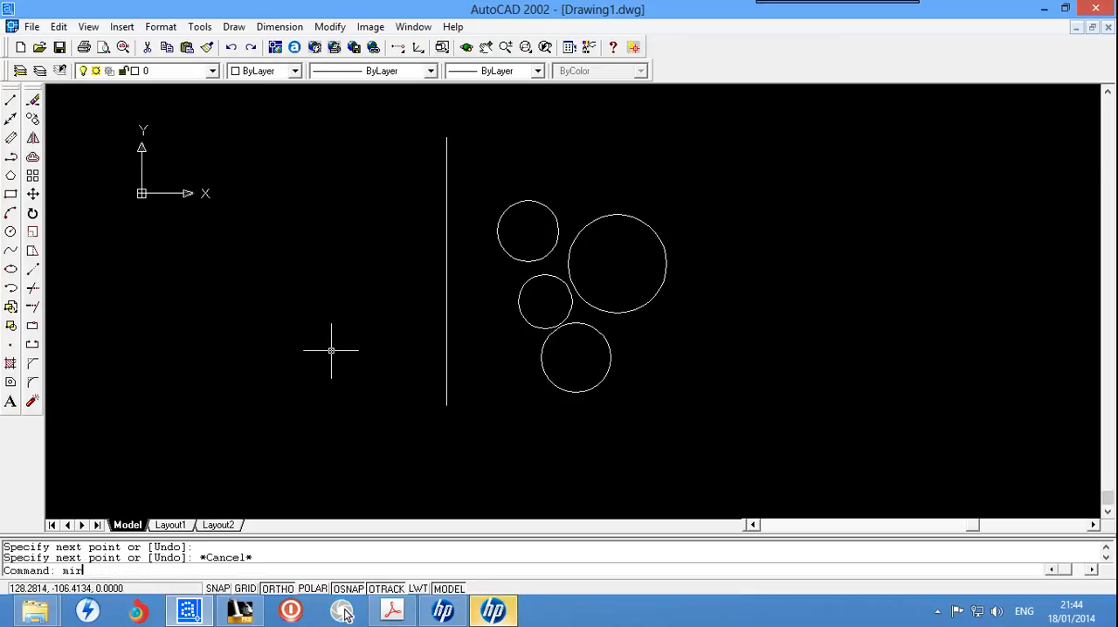
pyautogui.write('roro')
pyautogui.press('Return')
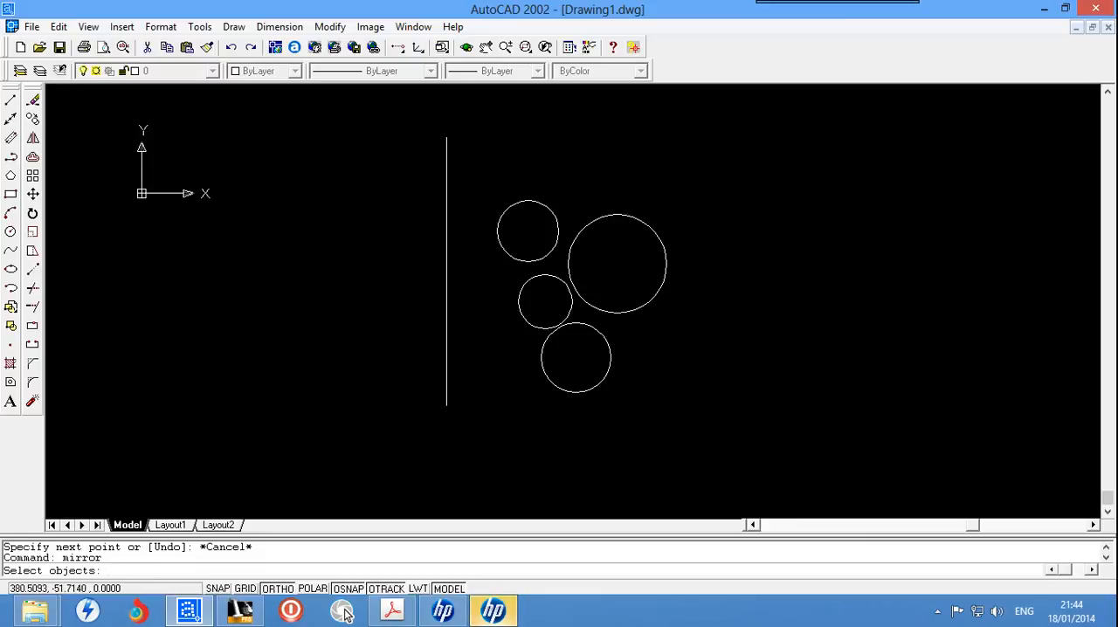
pyautogui.click(707, 171)
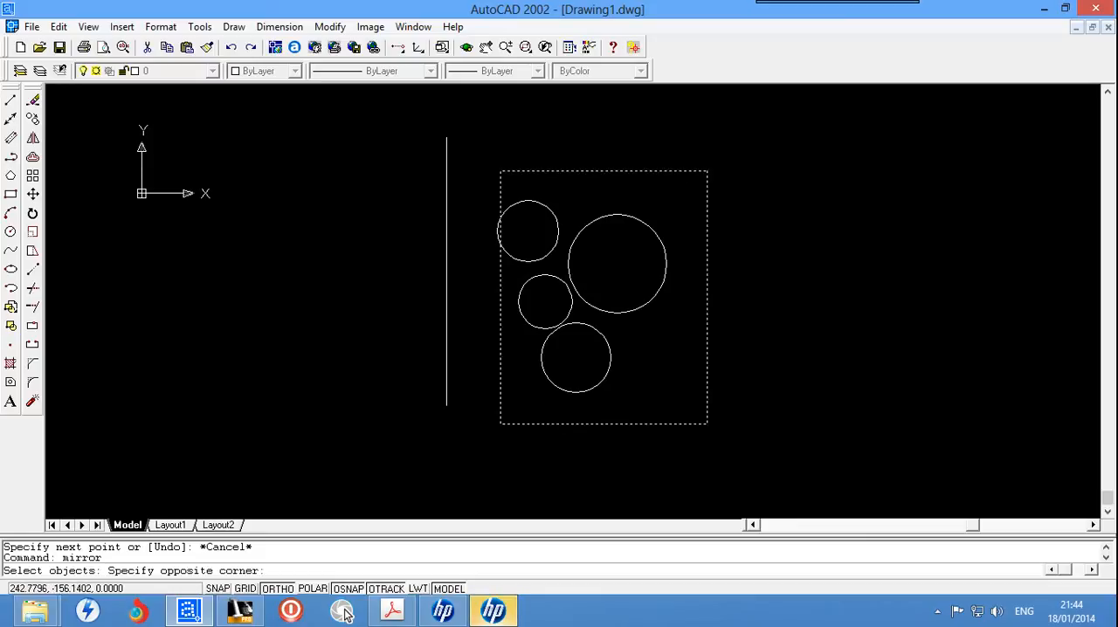
pyautogui.click(488, 433)
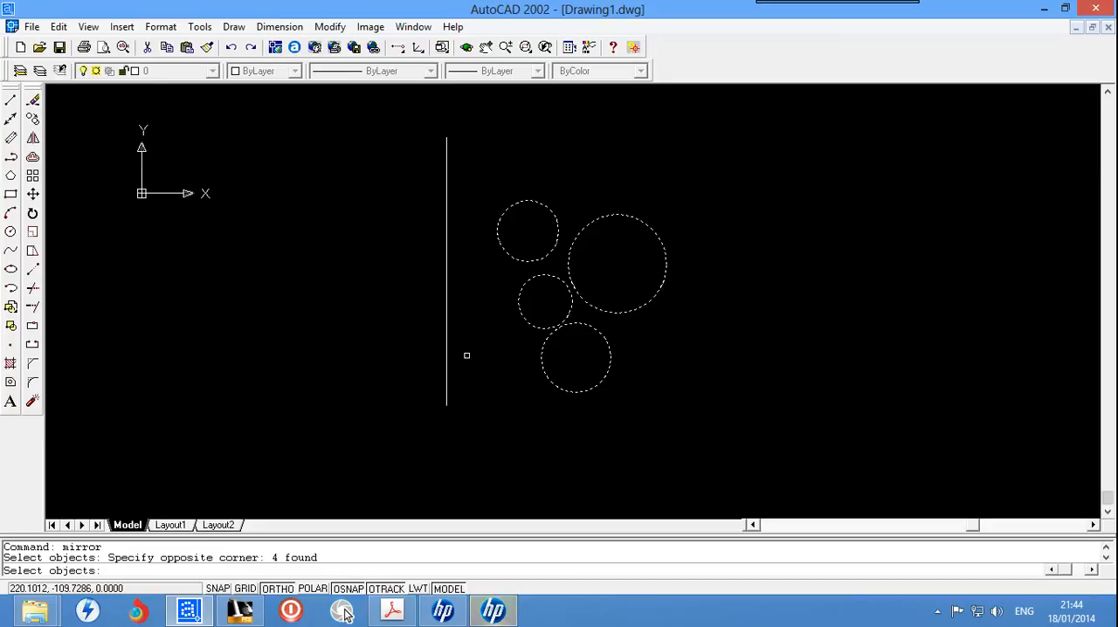
pyautogui.press('Return')
pyautogui.press('Return')
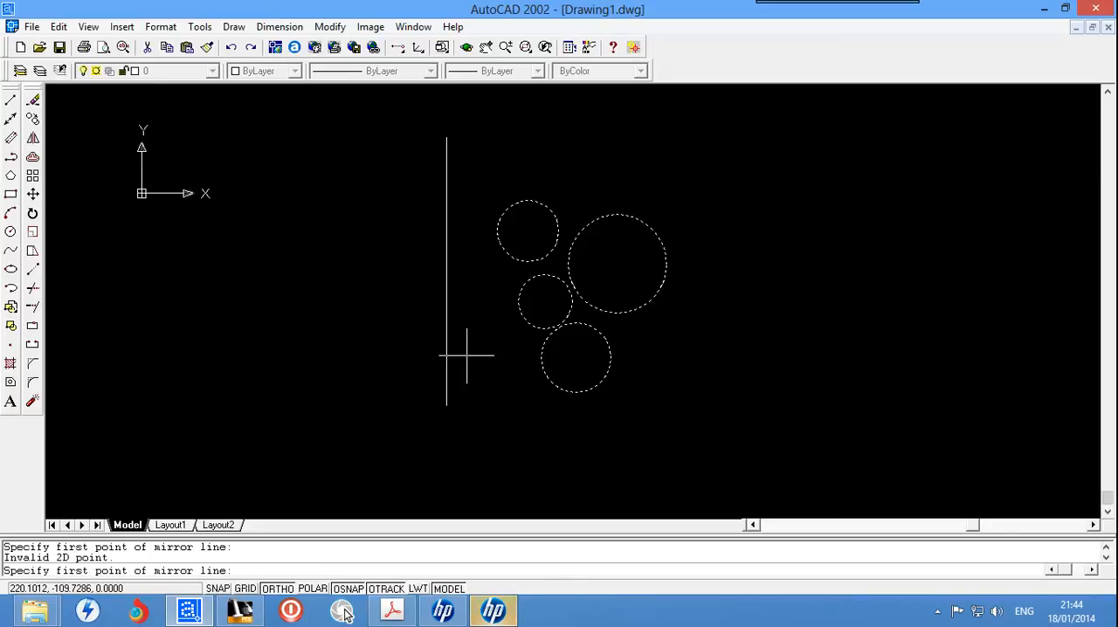
pyautogui.click(435, 314)
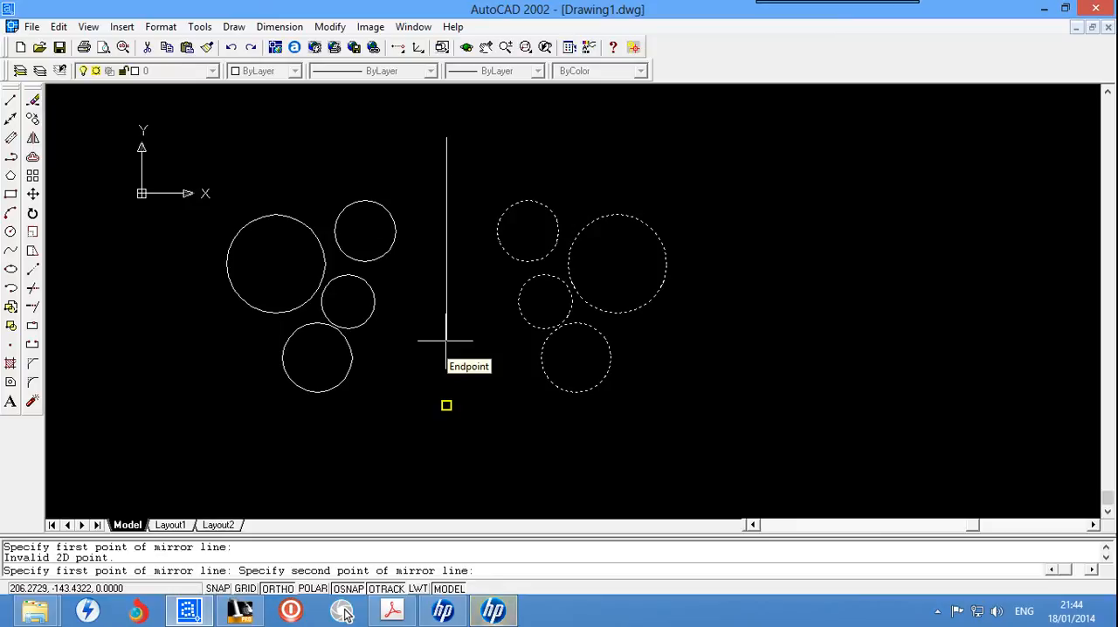
pyautogui.click(445, 340)
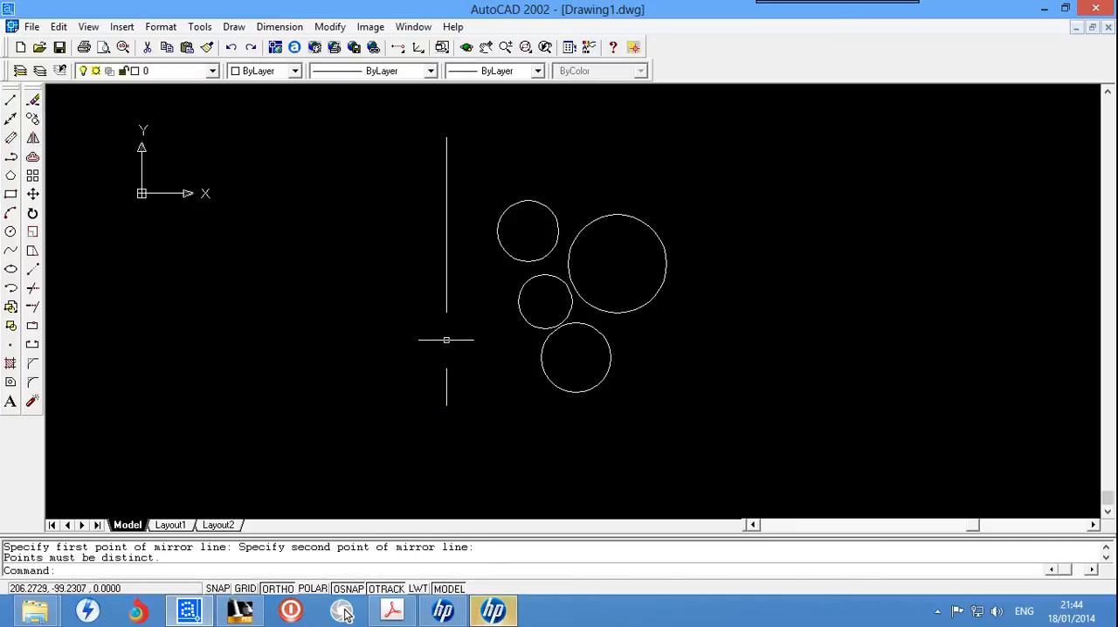
pyautogui.click(445, 355)
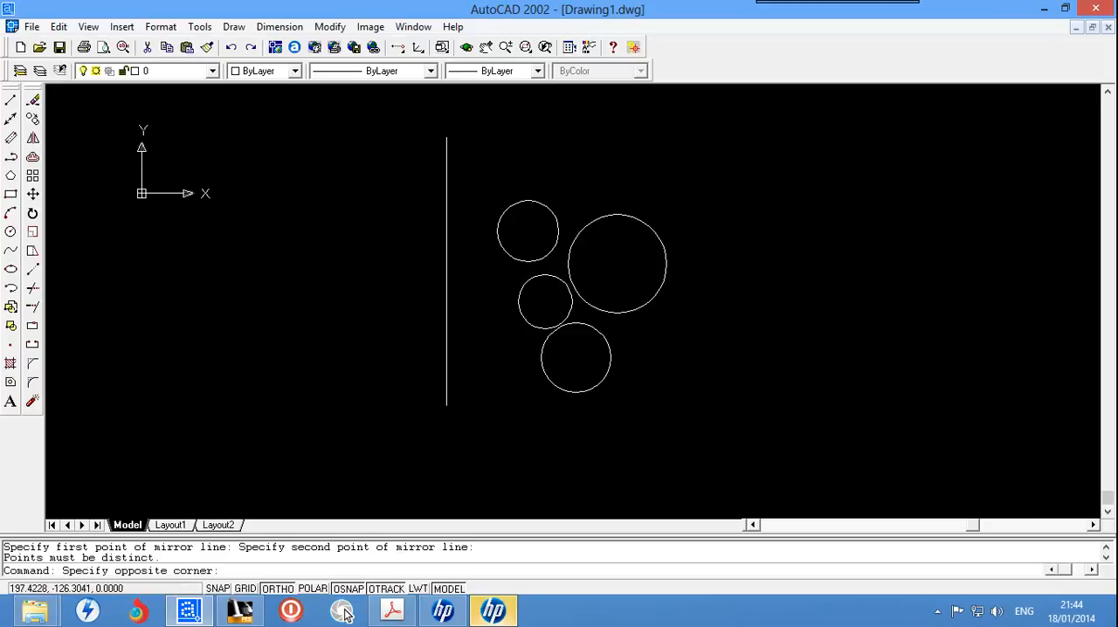
pyautogui.press('Escape')
pyautogui.click(696, 147)
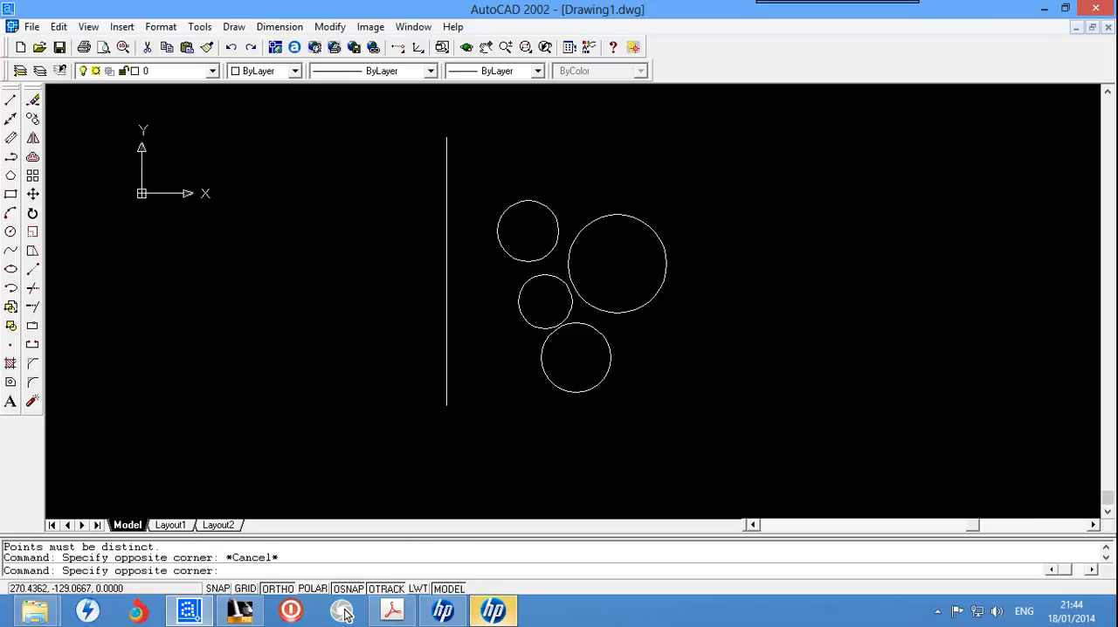
pyautogui.press('Escape')
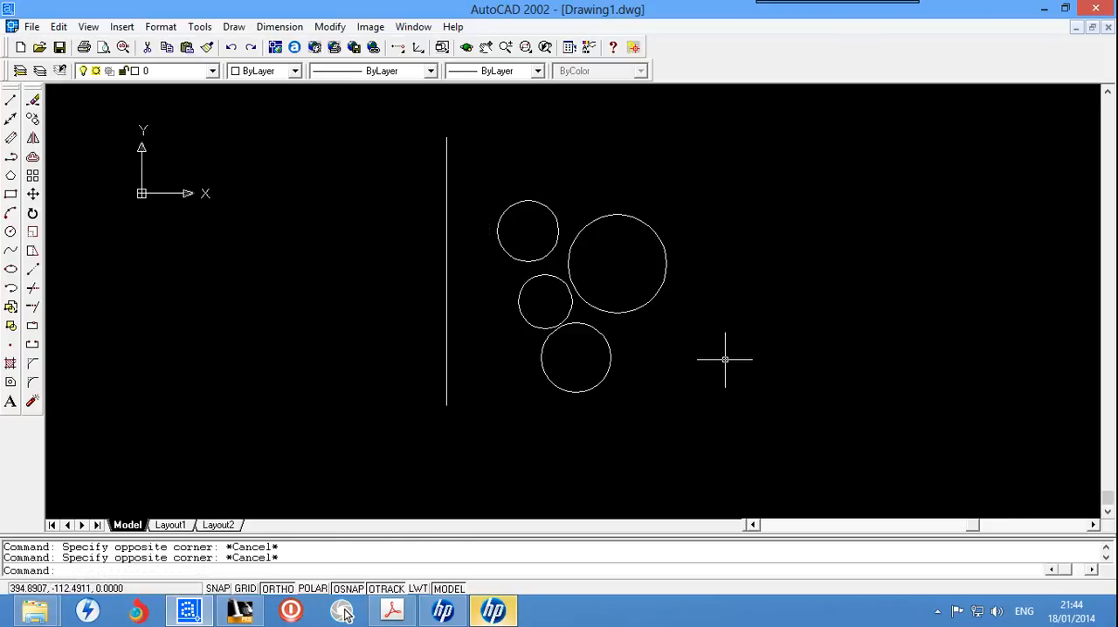
pyautogui.press('Escape')
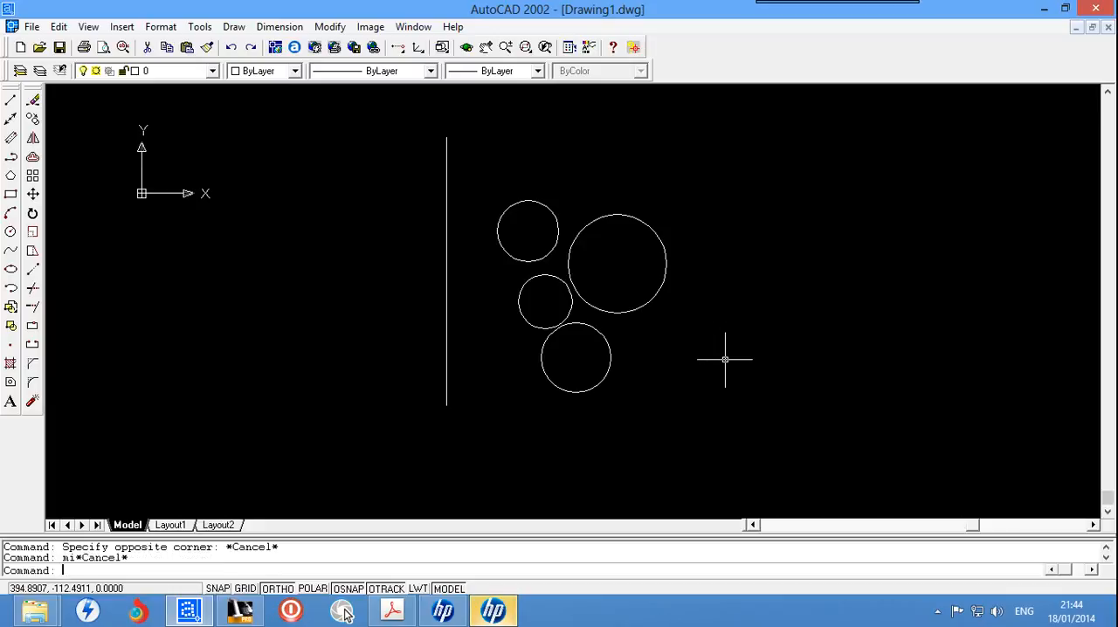
# Step: Mirror the four circles across the vertical line, using its upper and lower endpoints as the mirror axis and keeping the source objects
pyautogui.write('mirr')
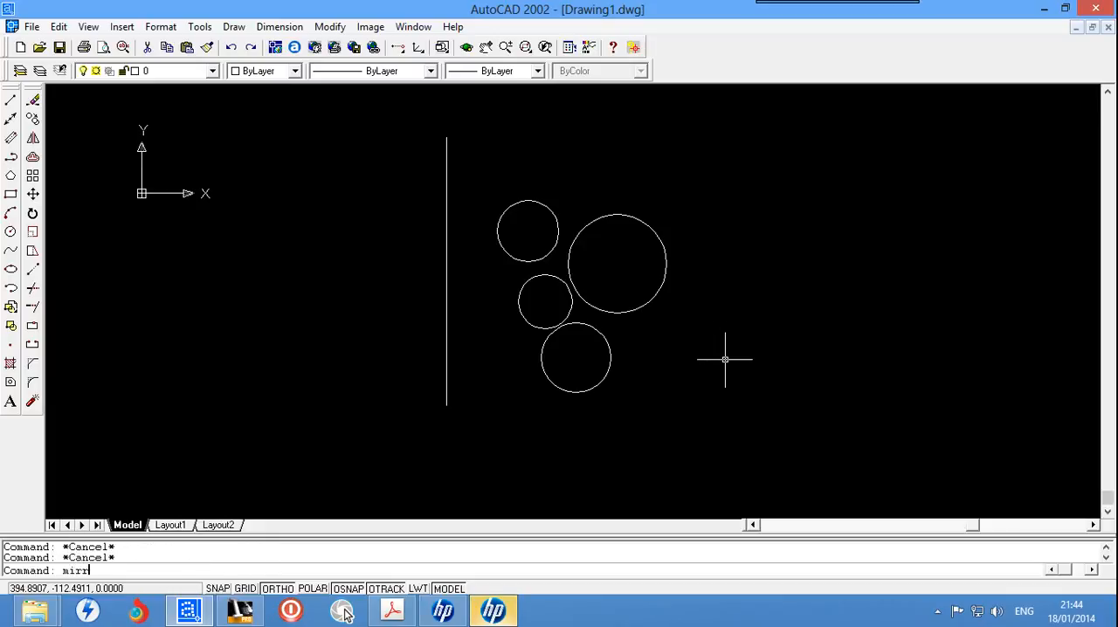
pyautogui.write('or')
pyautogui.press('Return')
pyautogui.click(719, 164)
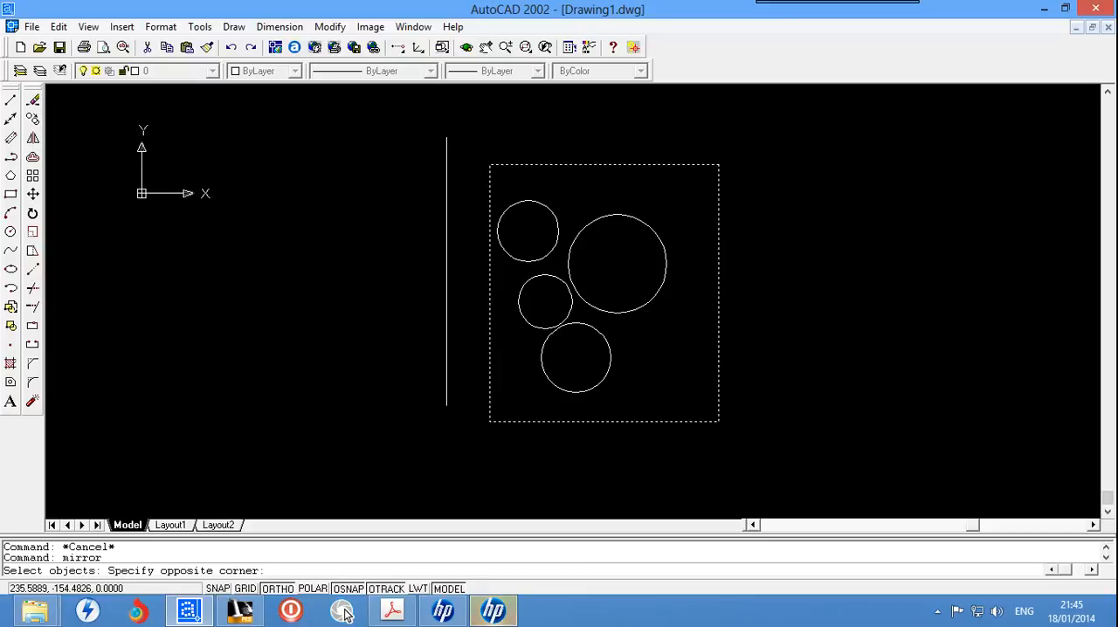
pyautogui.click(489, 422)
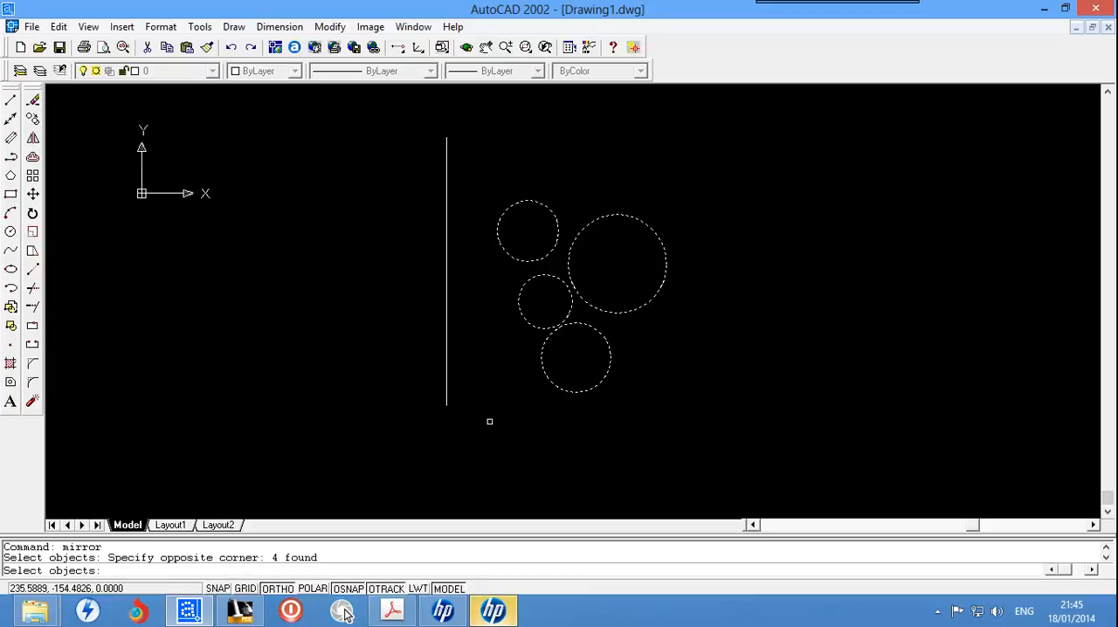
pyautogui.click(463, 287)
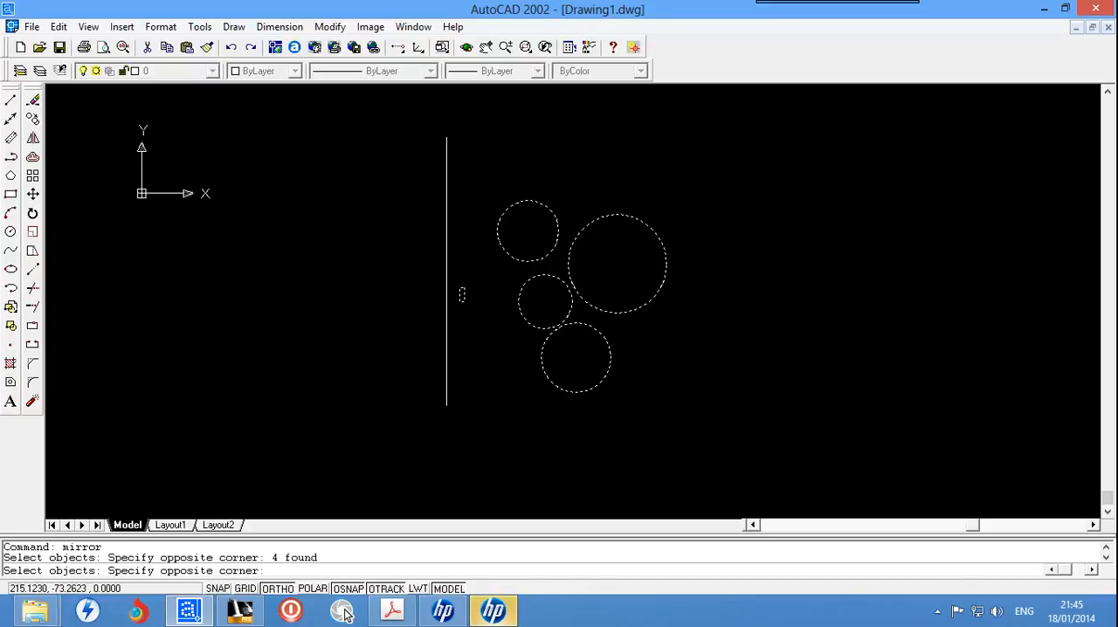
pyautogui.click(462, 294)
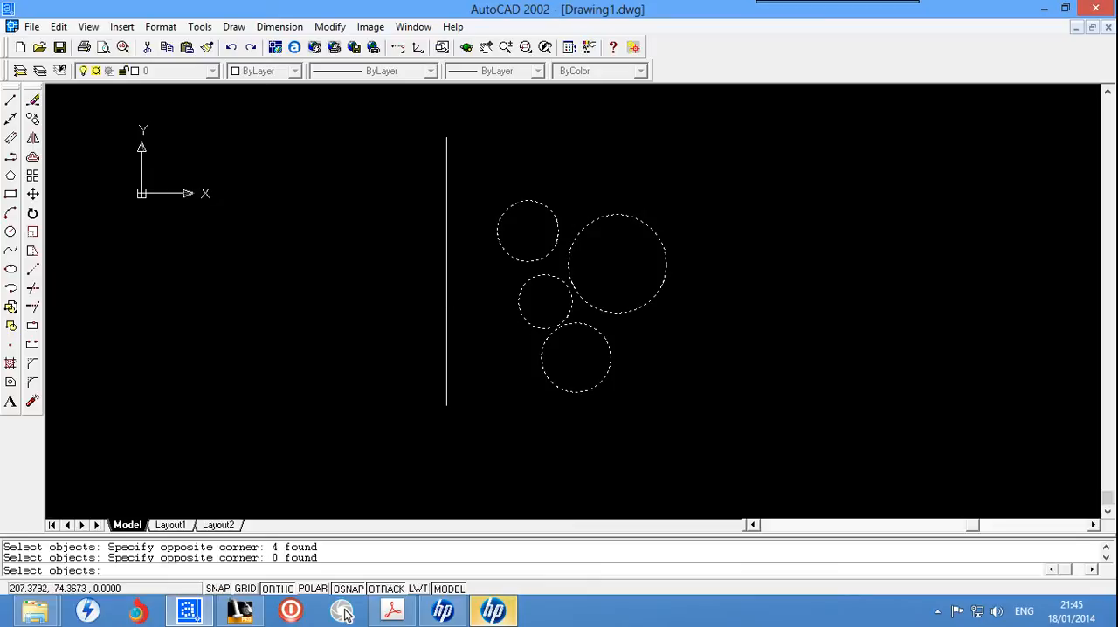
pyautogui.press('Return')
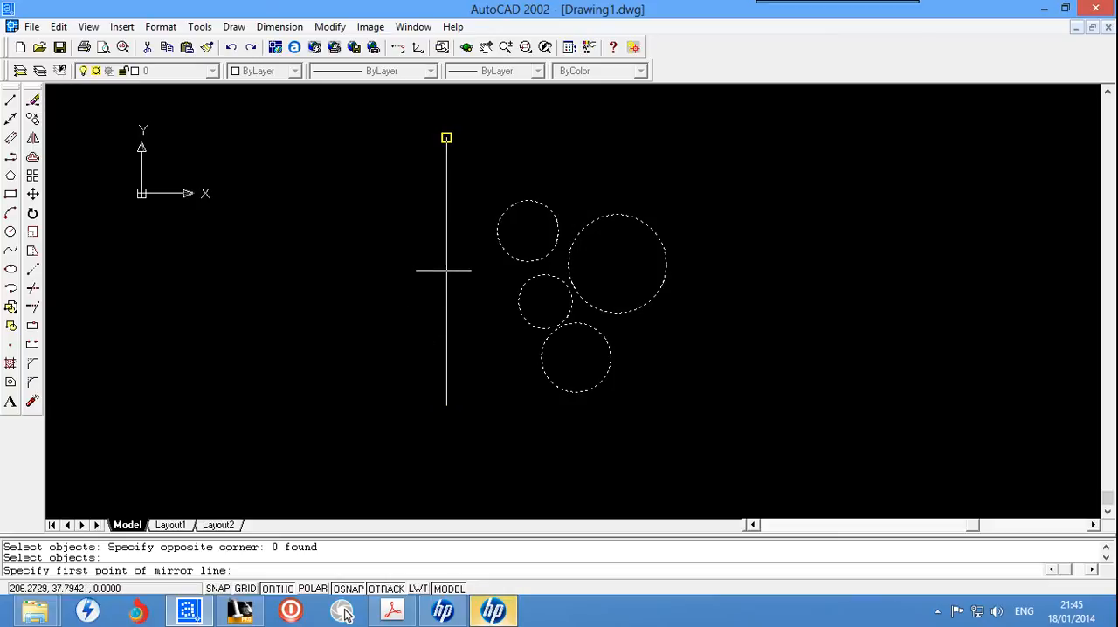
pyautogui.click(446, 137)
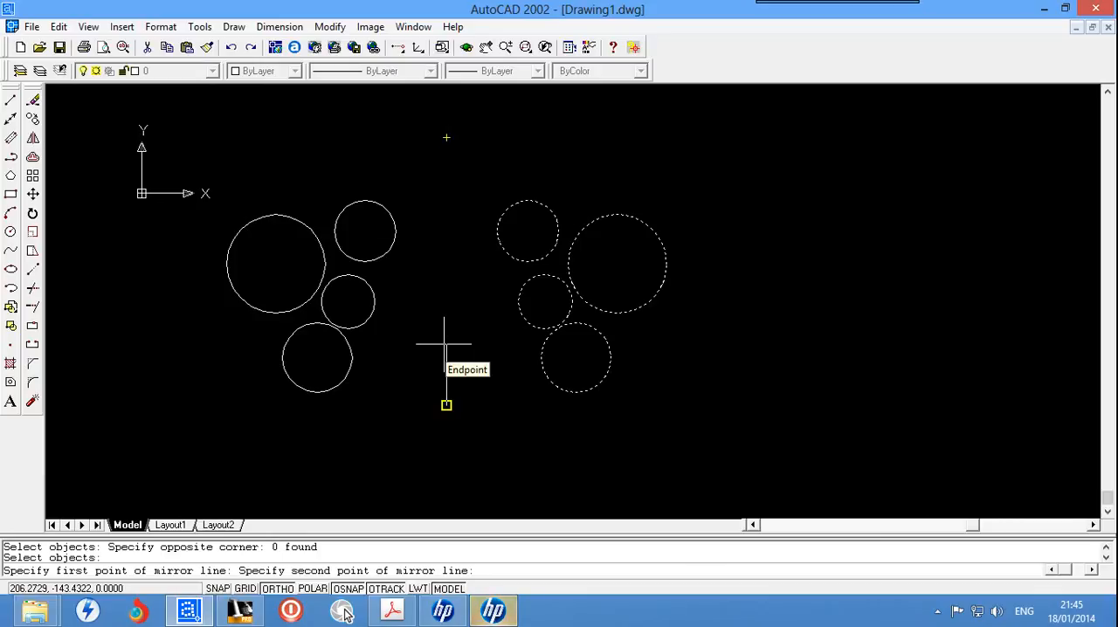
pyautogui.click(446, 404)
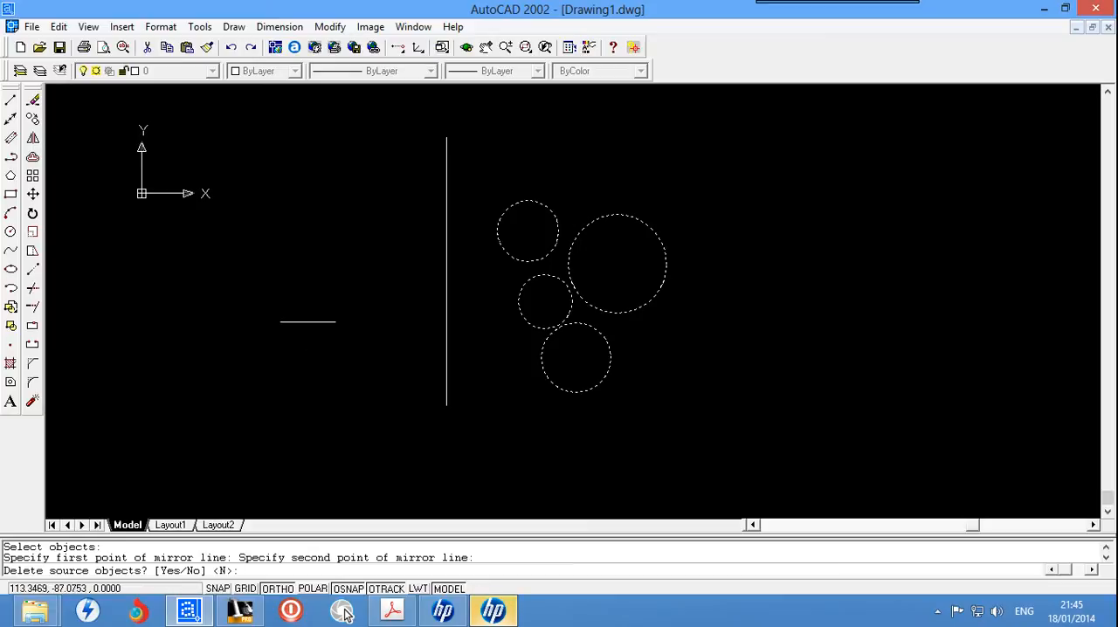
pyautogui.click(191, 568)
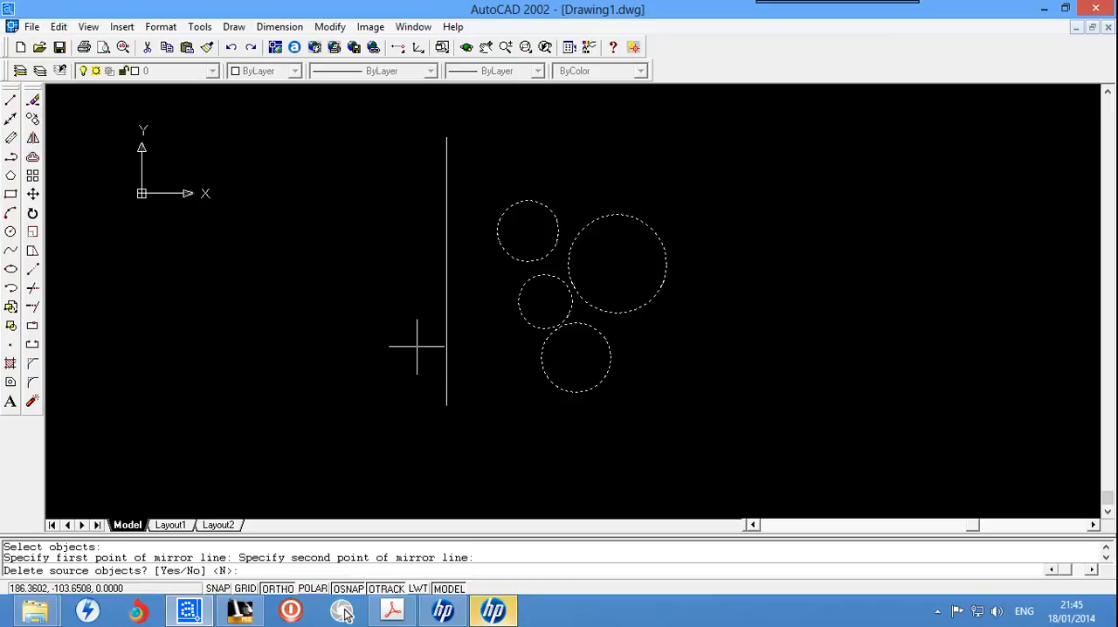
pyautogui.press('Return')
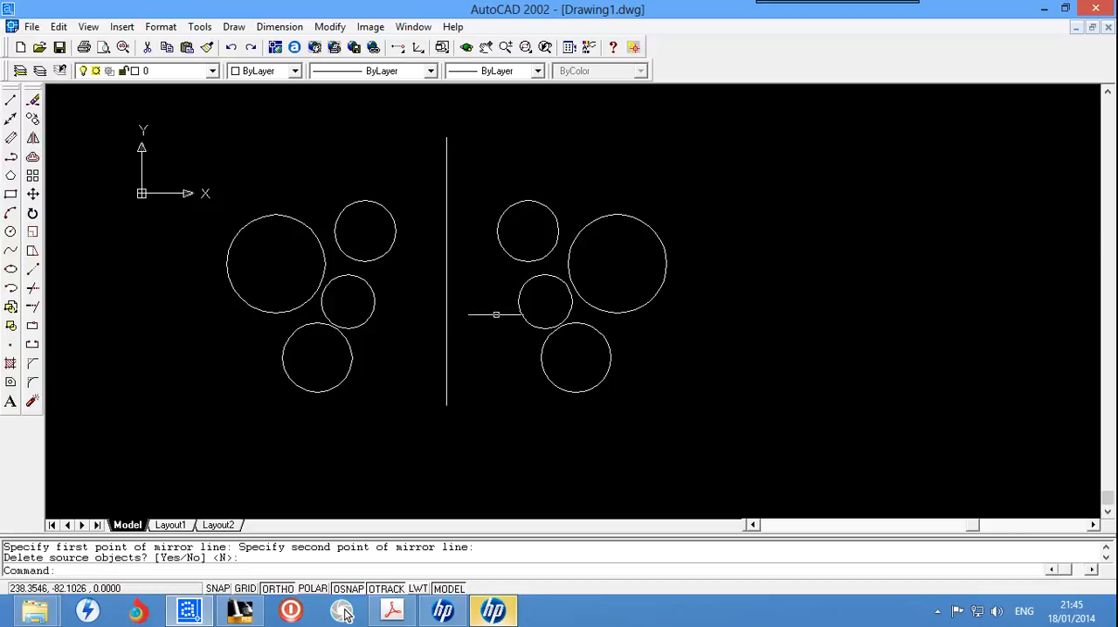
# Step: Draw a horizontal line about 422 units long below both groups of circles and the vertical line
pyautogui.scroll(-4, 463, 366)
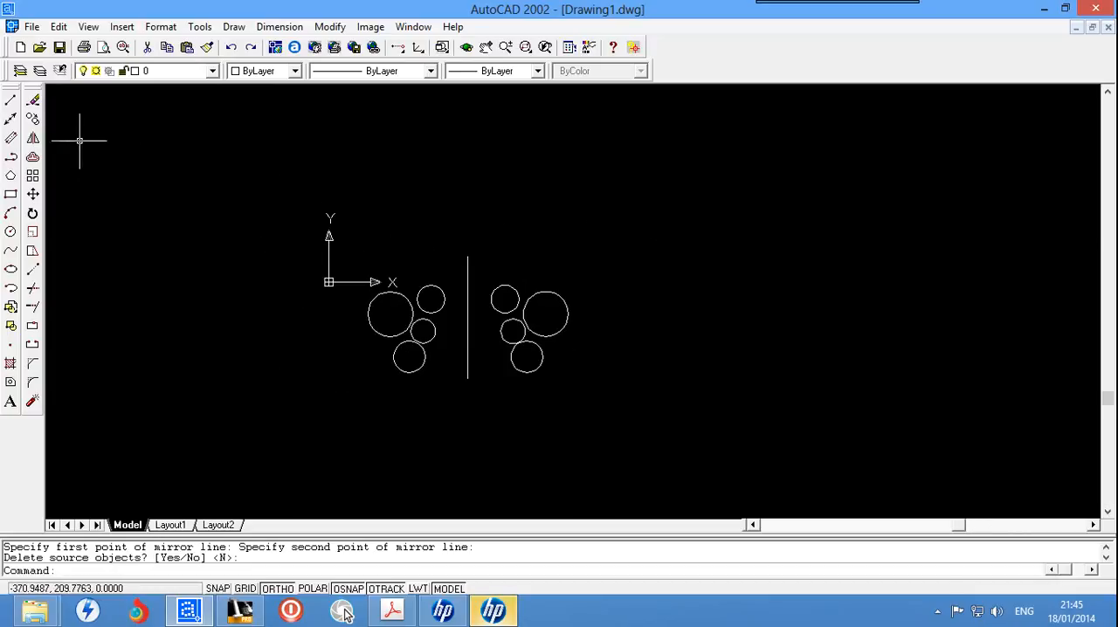
pyautogui.click(11, 102)
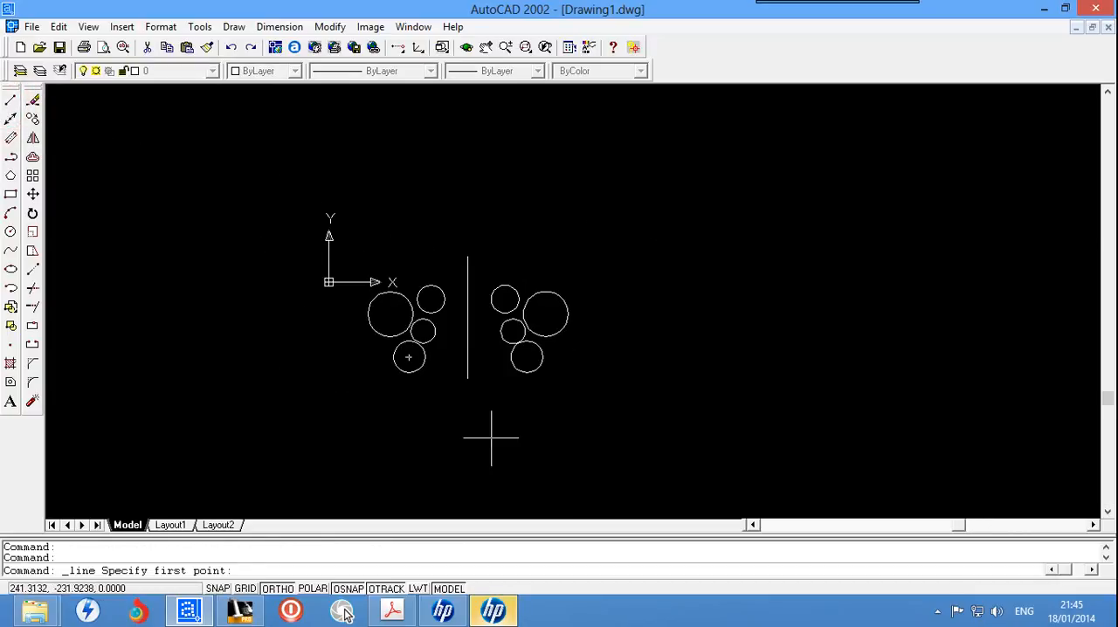
pyautogui.click(326, 403)
pyautogui.click(610, 408)
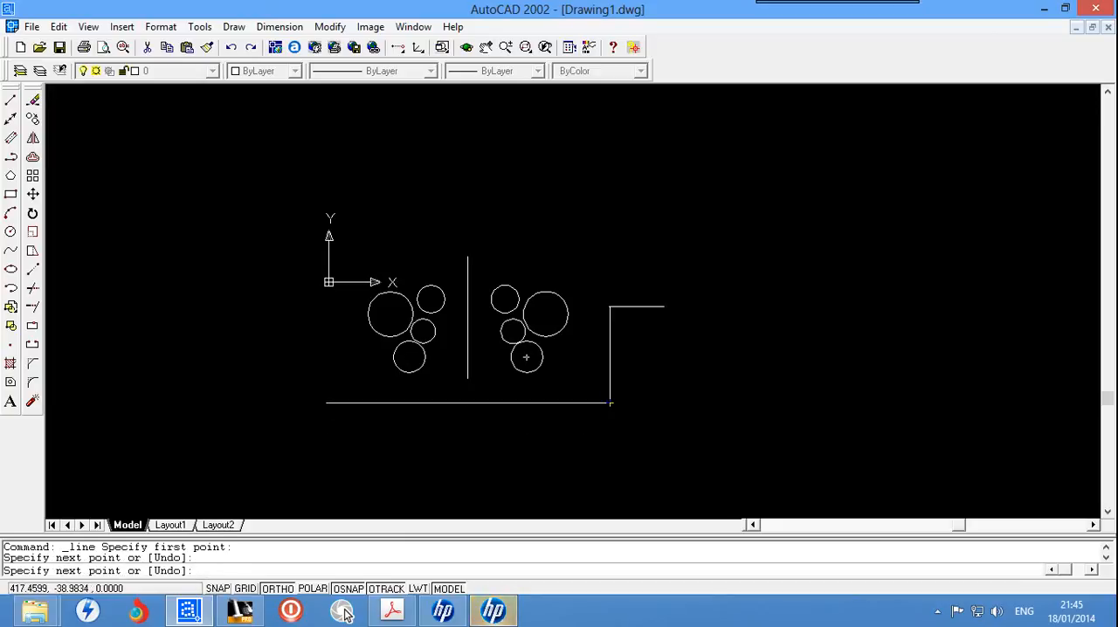
pyautogui.press('Escape')
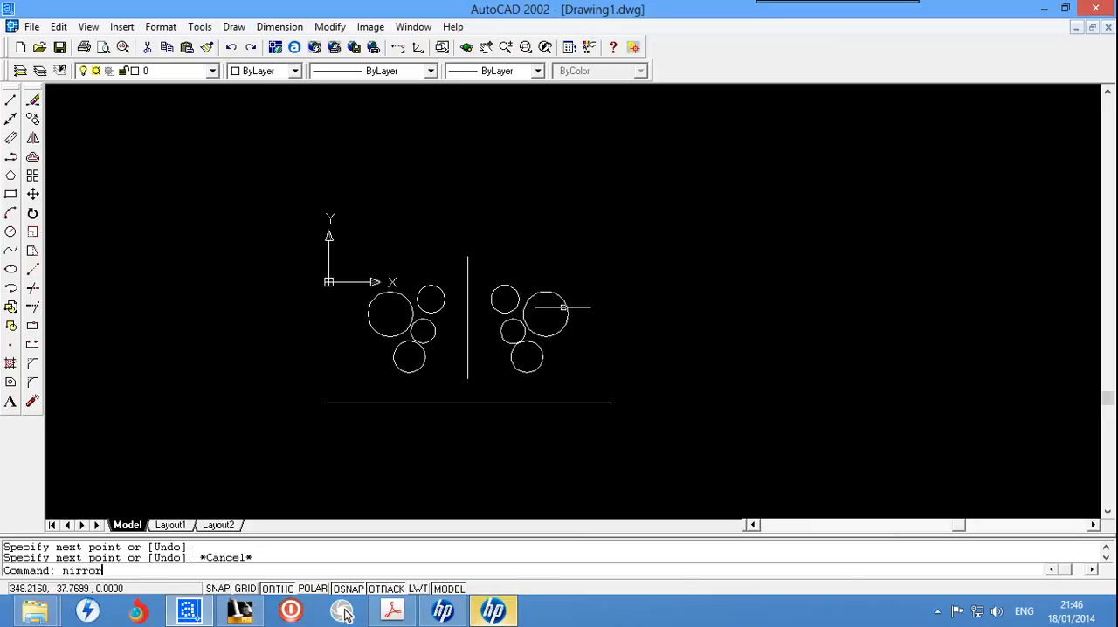
# Step: Mirror all eight circles across the horizontal line, using its two endpoints as the mirror axis and deleting the source objects
pyautogui.write('mirror')
pyautogui.press('Return')
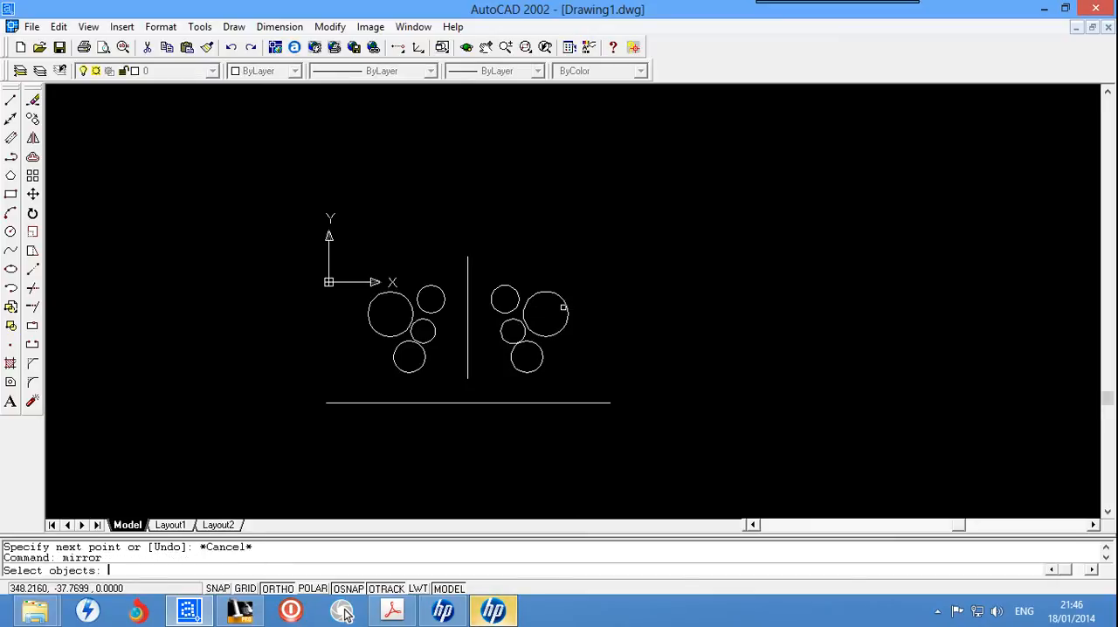
pyautogui.click(611, 251)
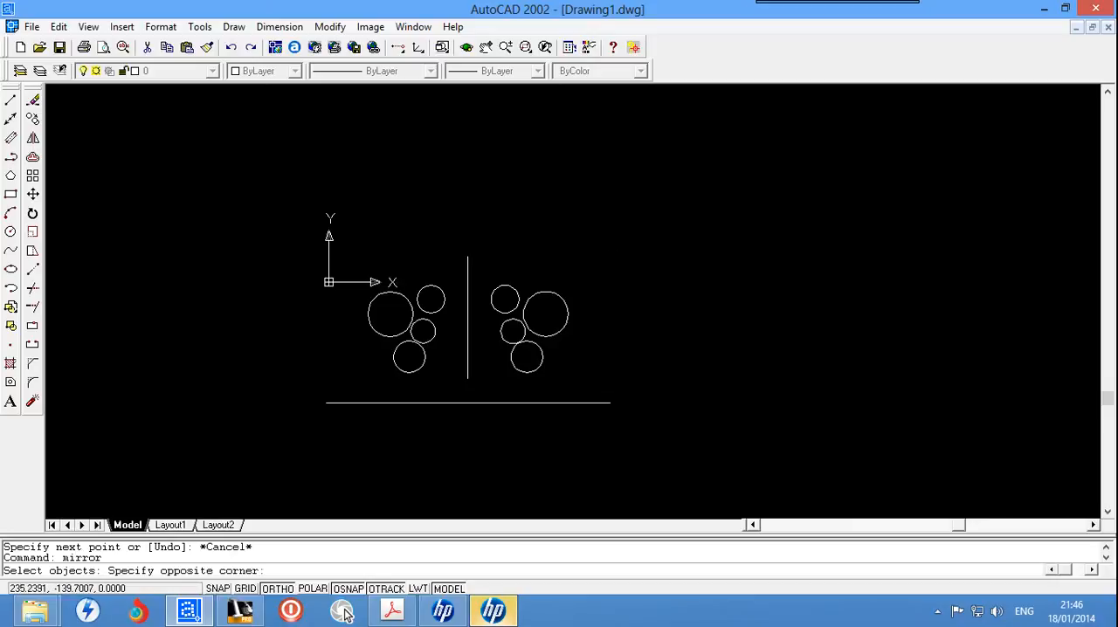
pyautogui.click(486, 379)
pyautogui.click(451, 271)
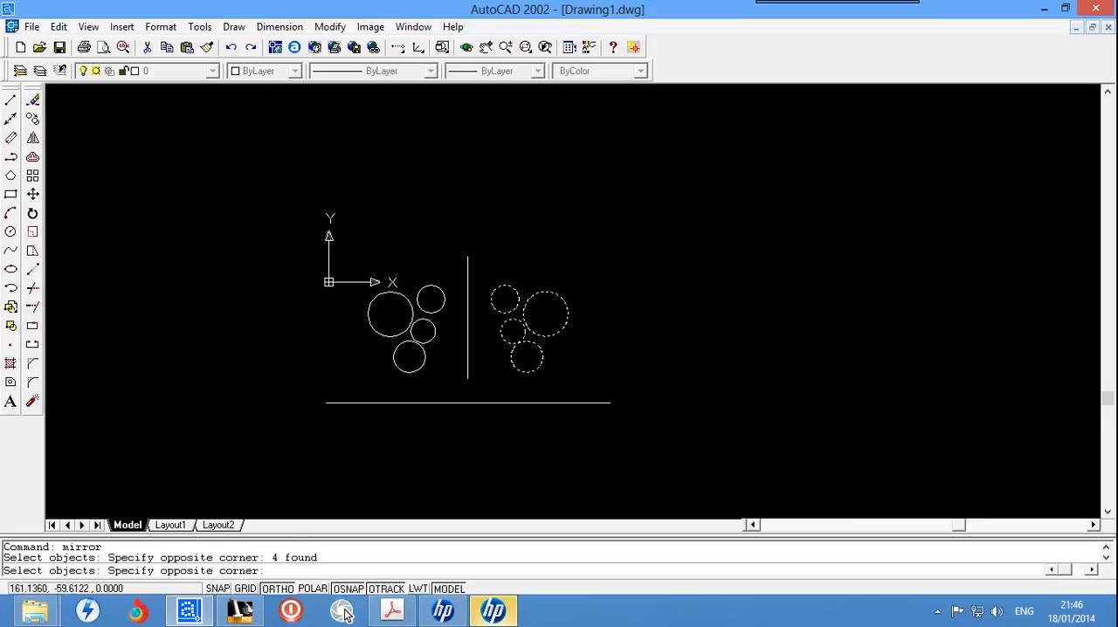
pyautogui.click(363, 395)
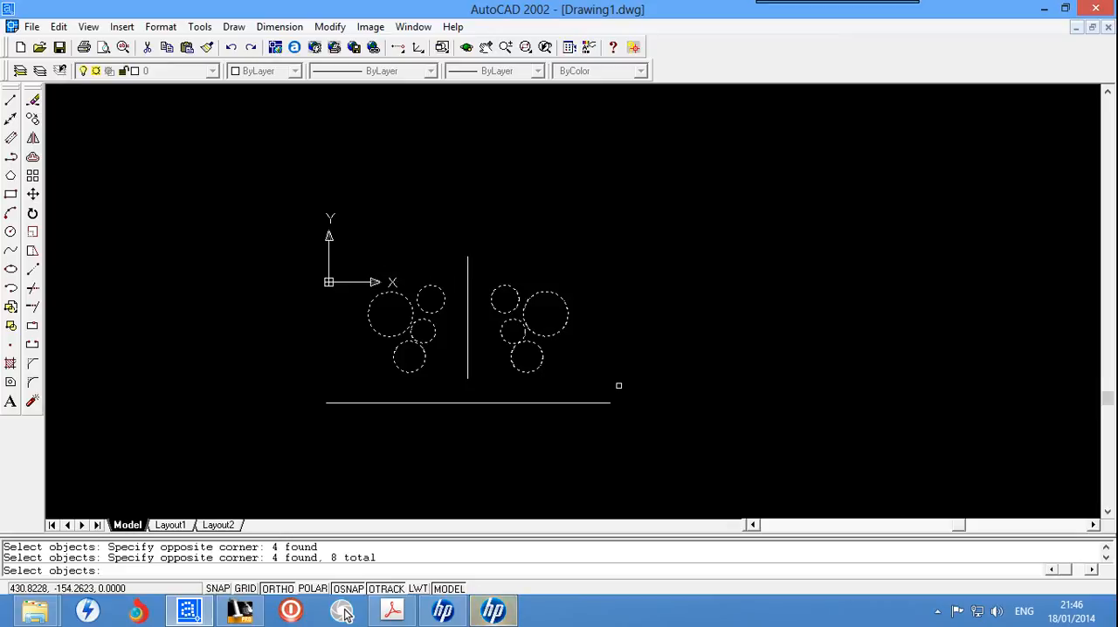
pyautogui.press('Return')
pyautogui.press('Return')
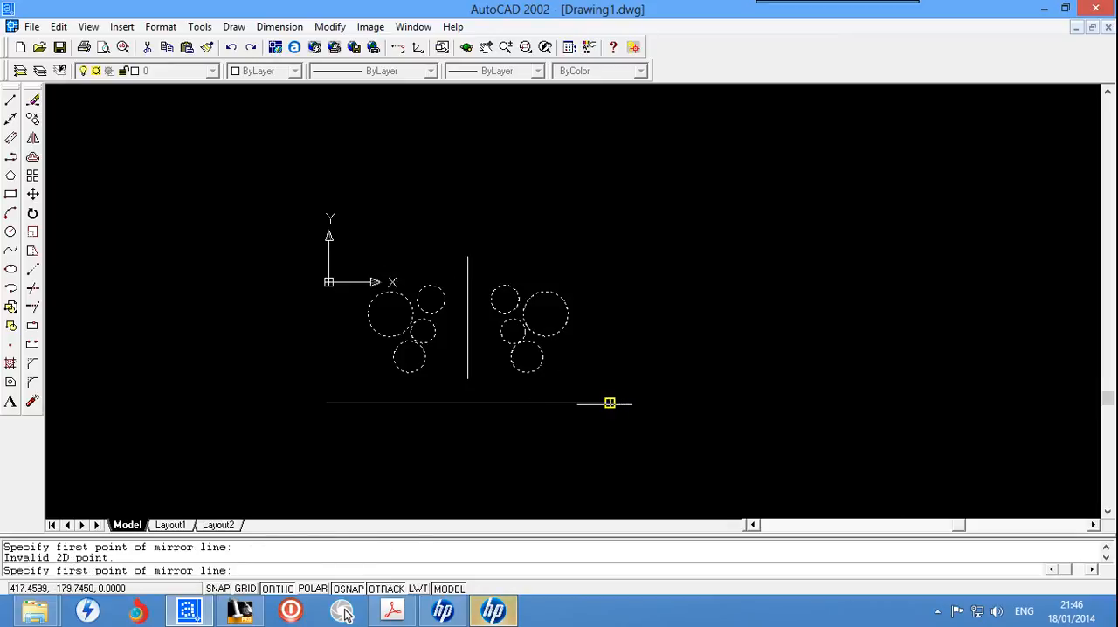
pyautogui.click(610, 403)
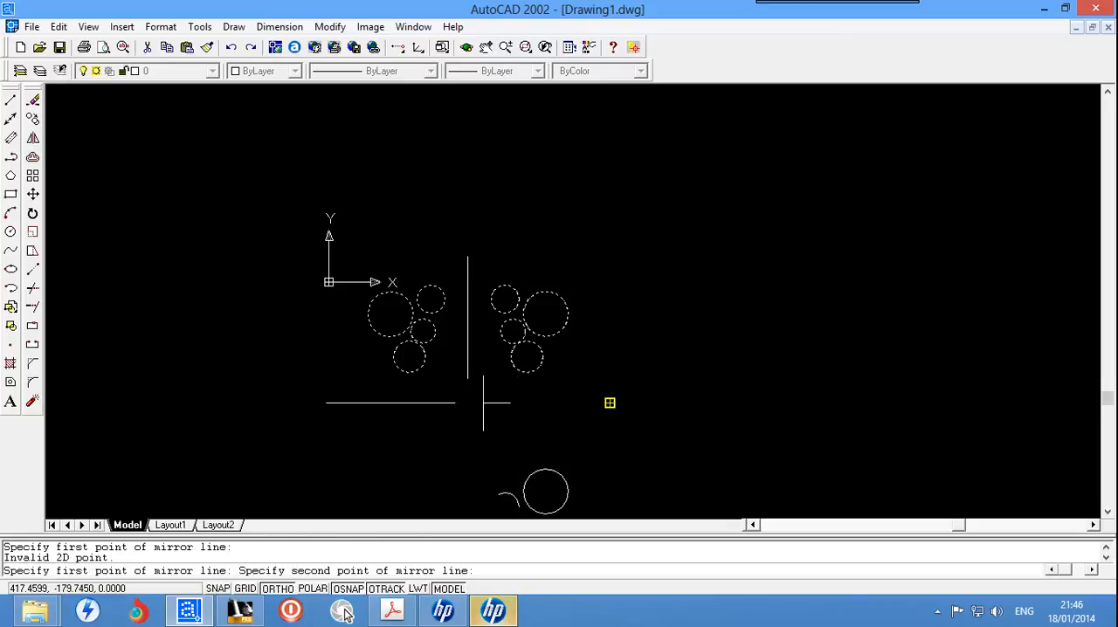
pyautogui.click(327, 402)
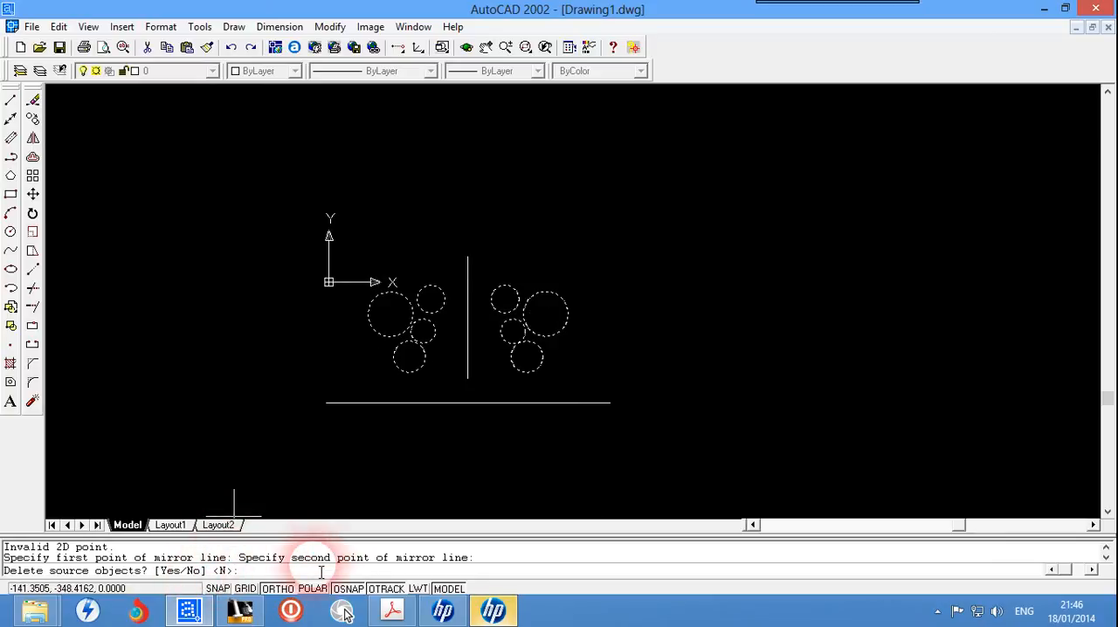
pyautogui.press('Return')
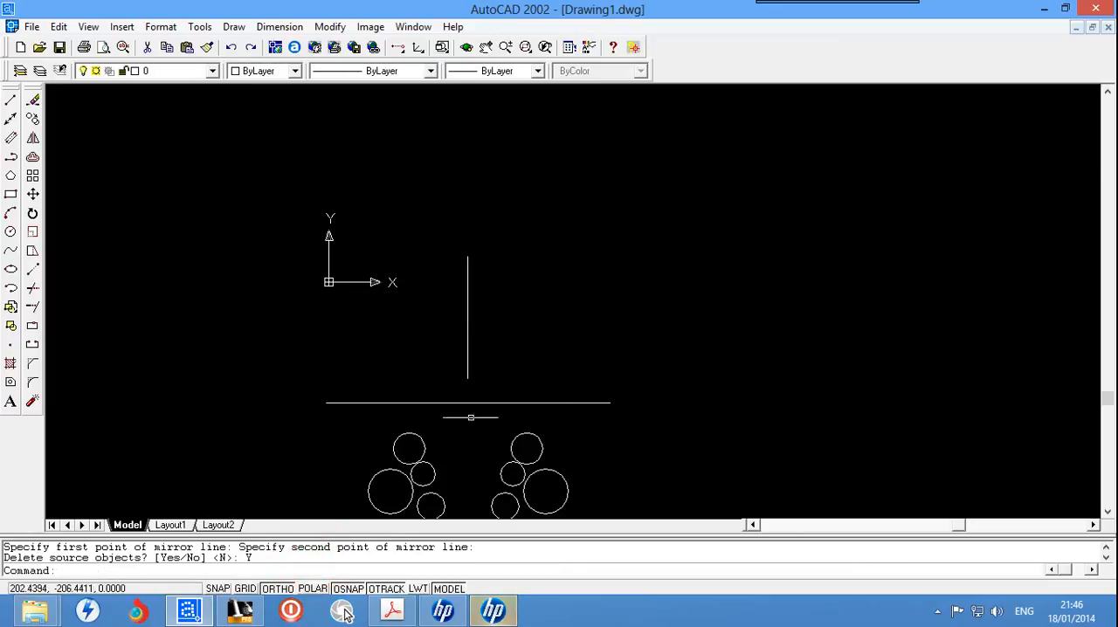
# Step: Erase all the circles together with the vertical and horizontal lines to empty the drawing
pyautogui.scroll(-3, 529, 394)
pyautogui.scroll(4, 530, 405)
pyautogui.scroll(-3, 530, 412)
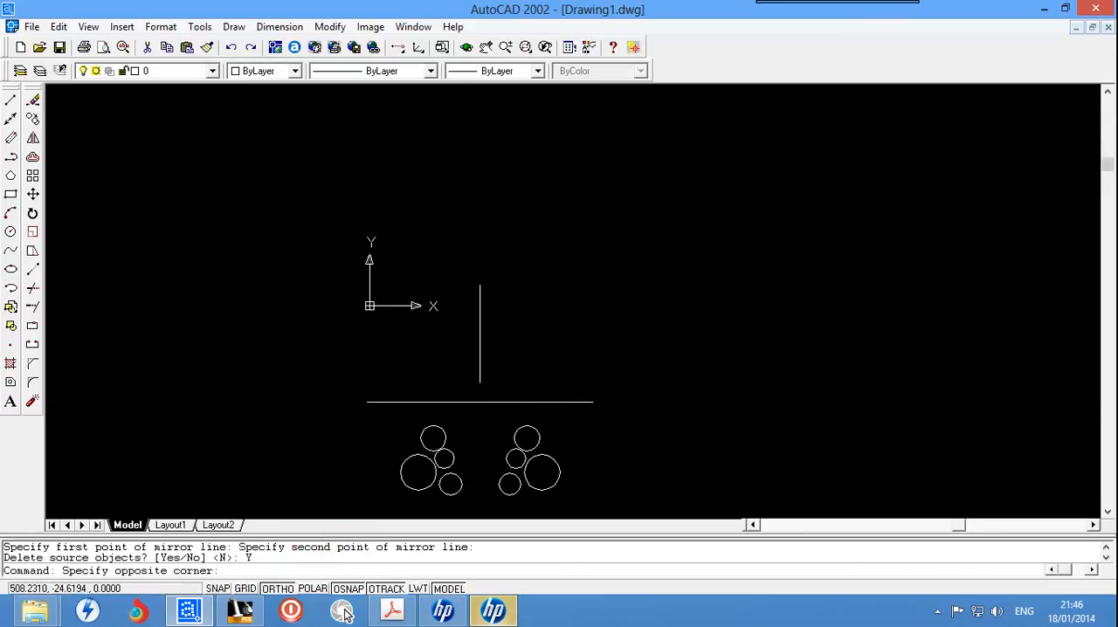
pyautogui.click(725, 242)
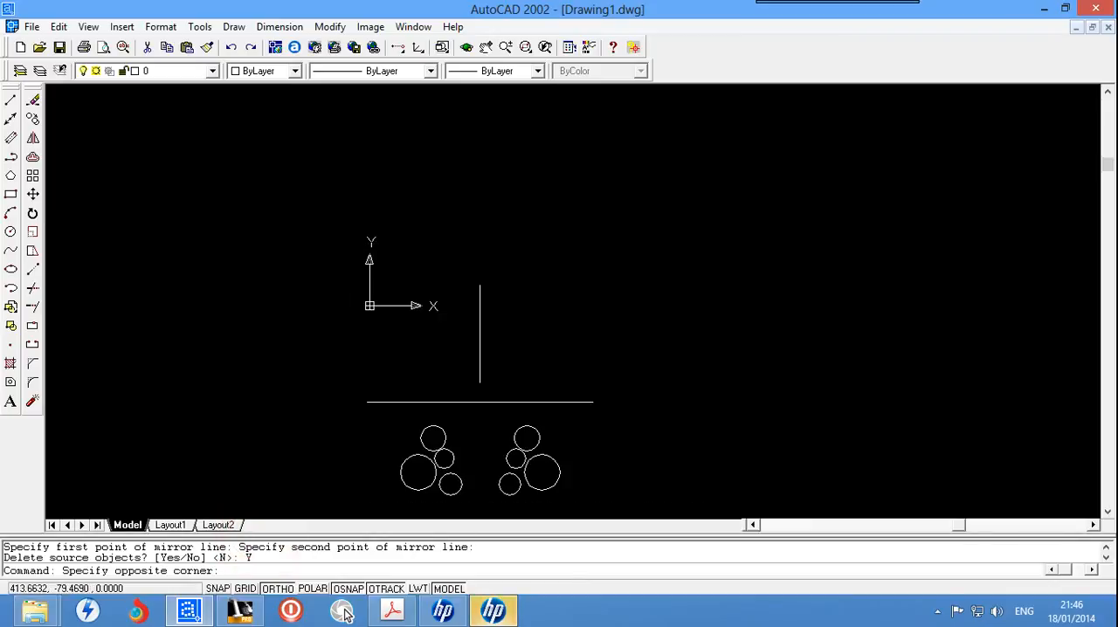
pyautogui.click(351, 499)
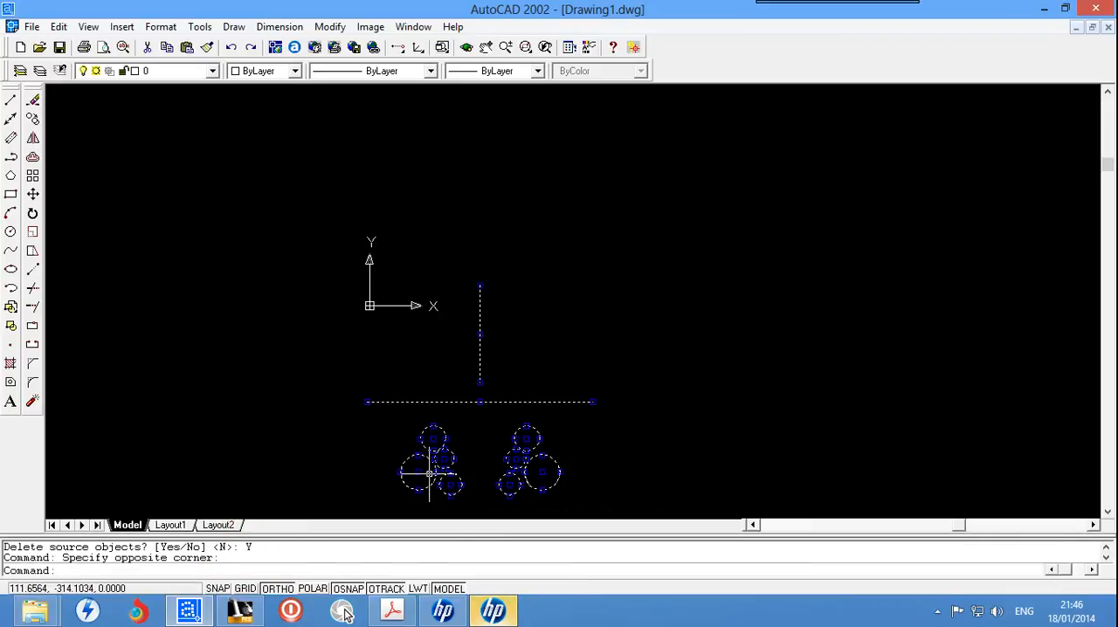
pyautogui.press('Delete')
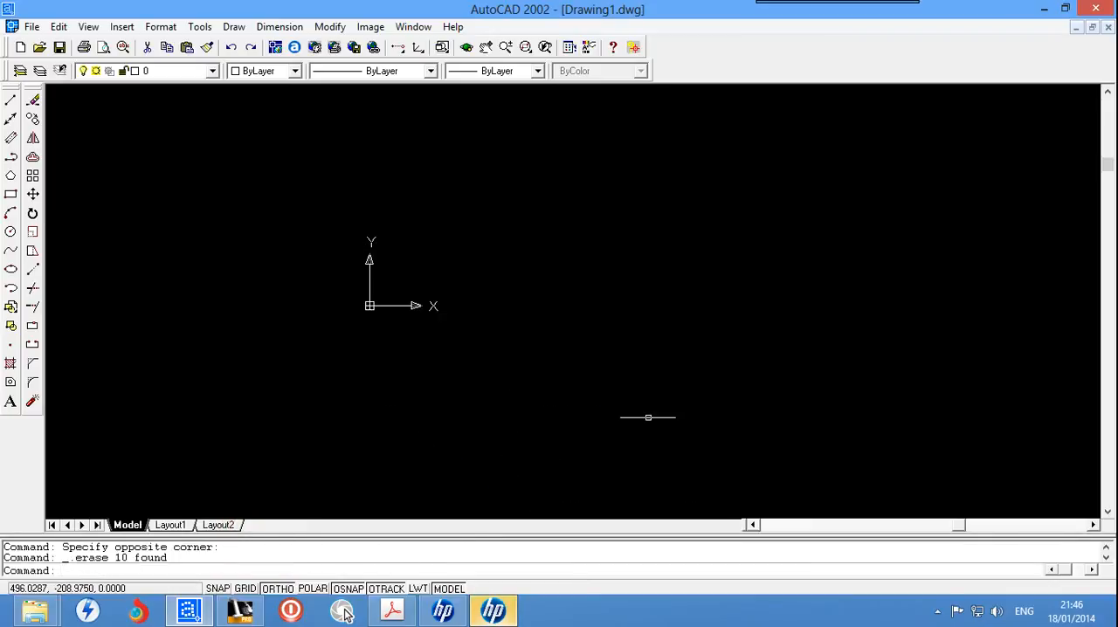
pyautogui.scroll(2, 824, 341)
pyautogui.scroll(2, 823, 341)
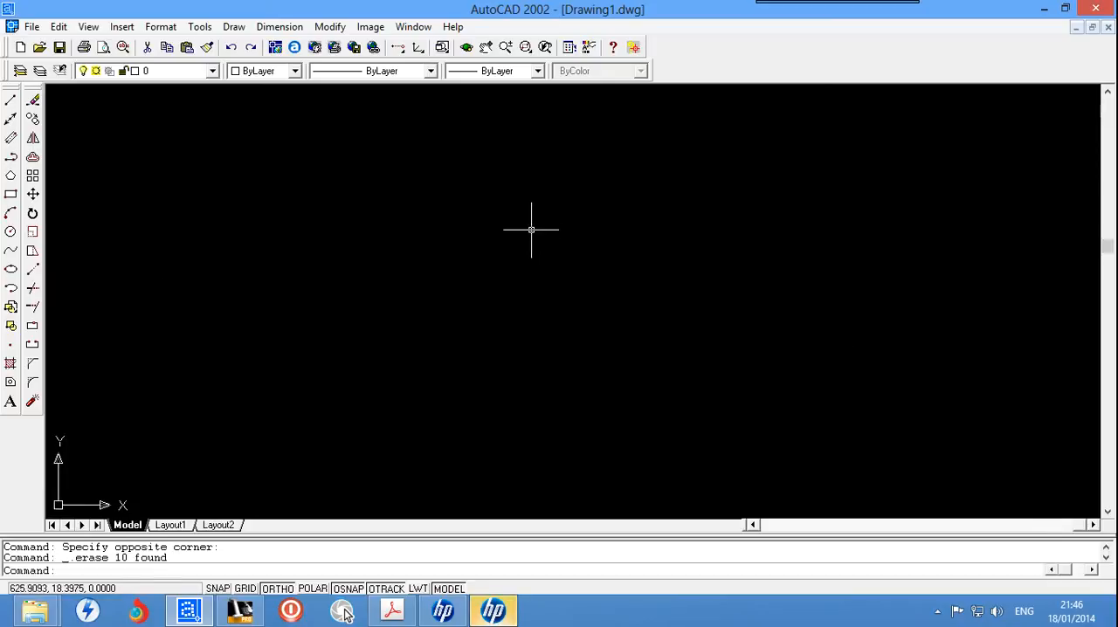